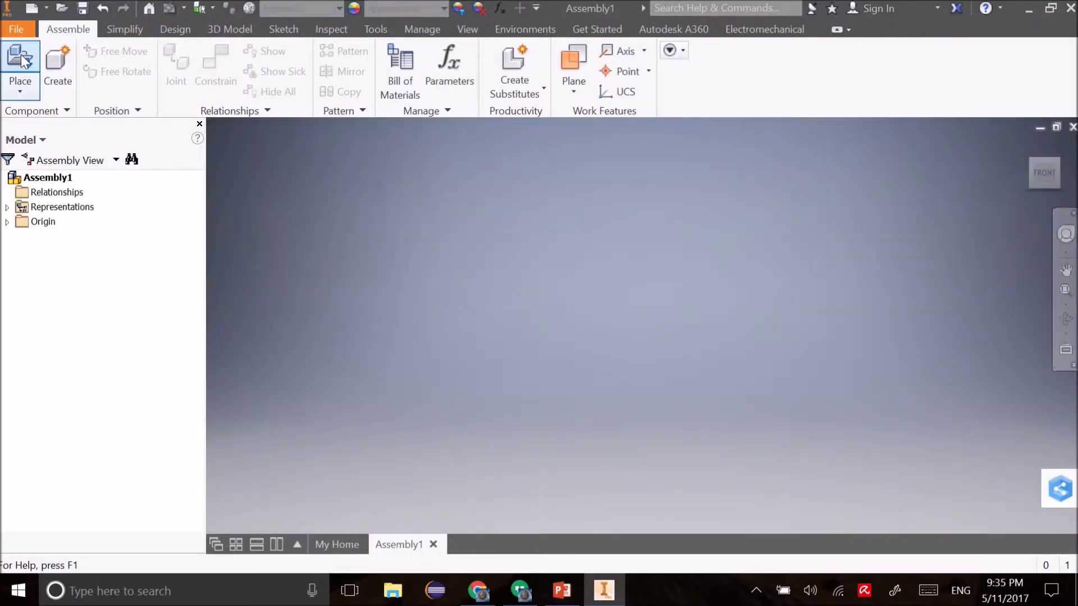
# Step: Start placing a component and browse from Downloads to the inner IED course folder that holds the unit folders
pyautogui.click(20, 58)
pyautogui.click(626, 174)
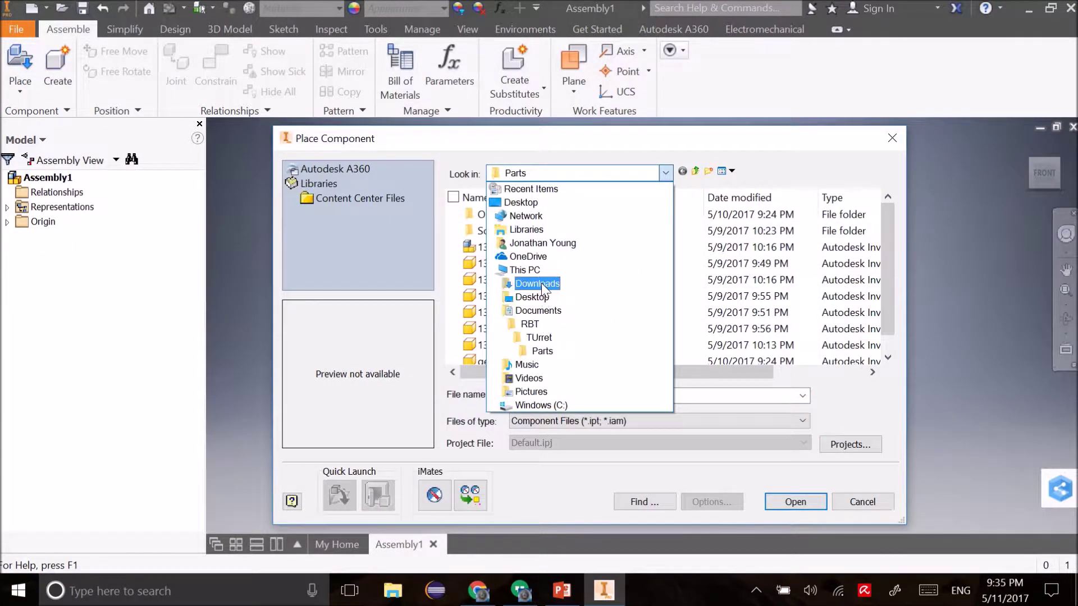
pyautogui.click(541, 283)
pyautogui.scroll(-3, 599, 296)
pyautogui.scroll(2, 540, 288)
pyautogui.scroll(-3, 540, 287)
pyautogui.doubleClick(561, 350)
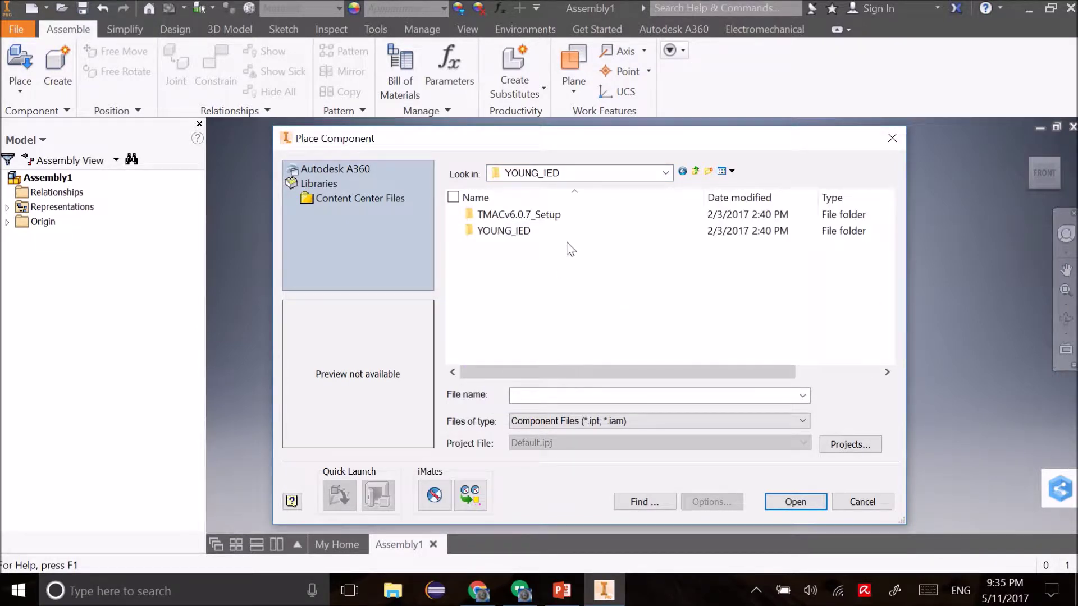
pyautogui.scroll(-1, 571, 247)
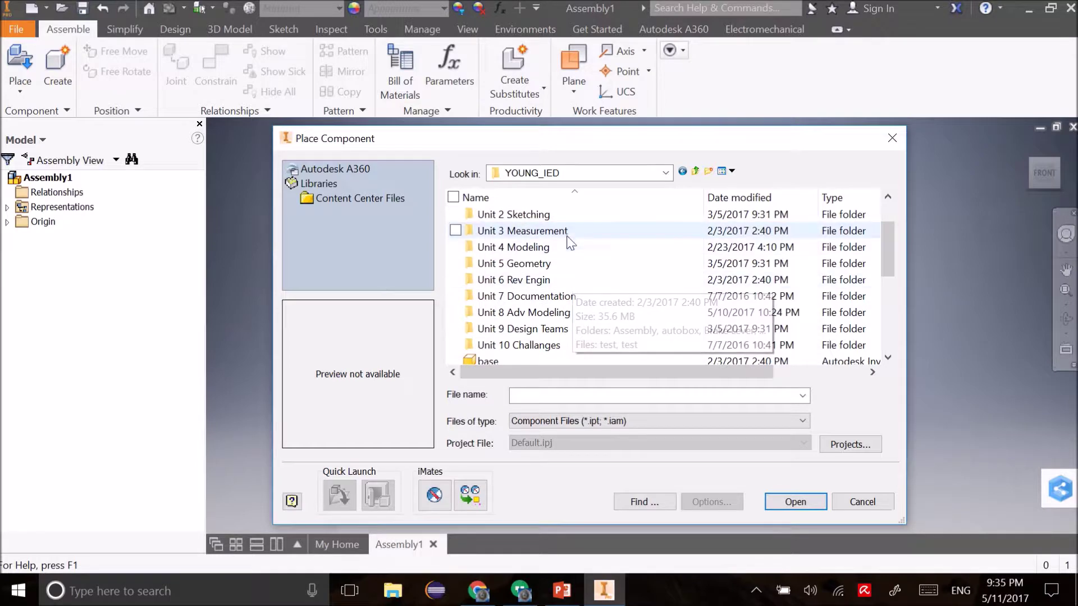
# Step: Look through the Unit 4 Modeling and Unit 5 Geometry folders for the train part files
pyautogui.doubleClick(582, 251)
pyautogui.scroll(-2, 582, 265)
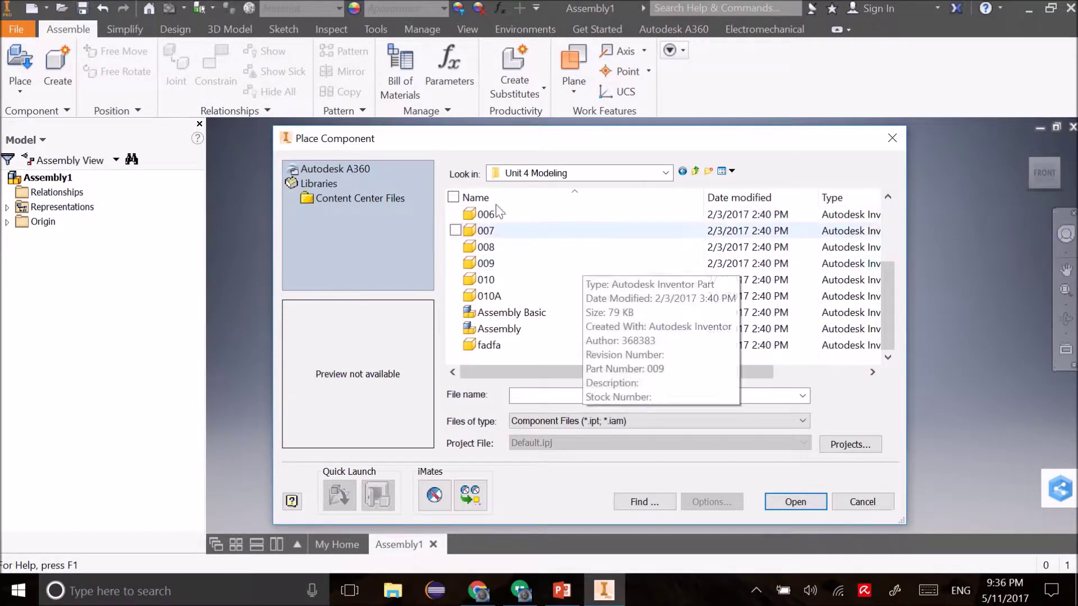
pyautogui.click(601, 172)
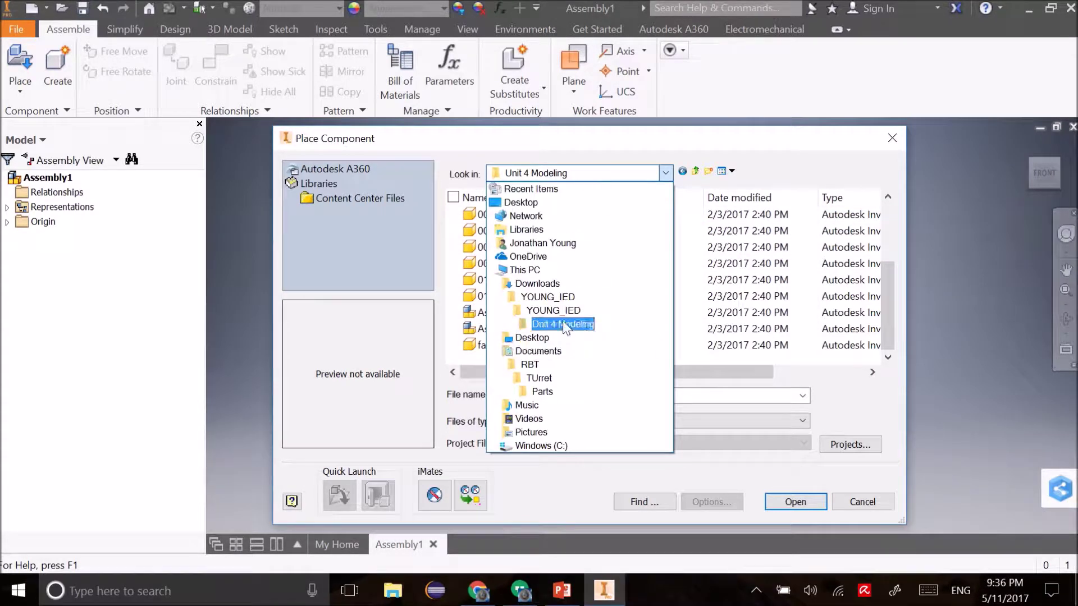
pyautogui.click(568, 311)
pyautogui.scroll(-2, 567, 308)
pyautogui.scroll(-2, 580, 331)
pyautogui.scroll(2, 579, 331)
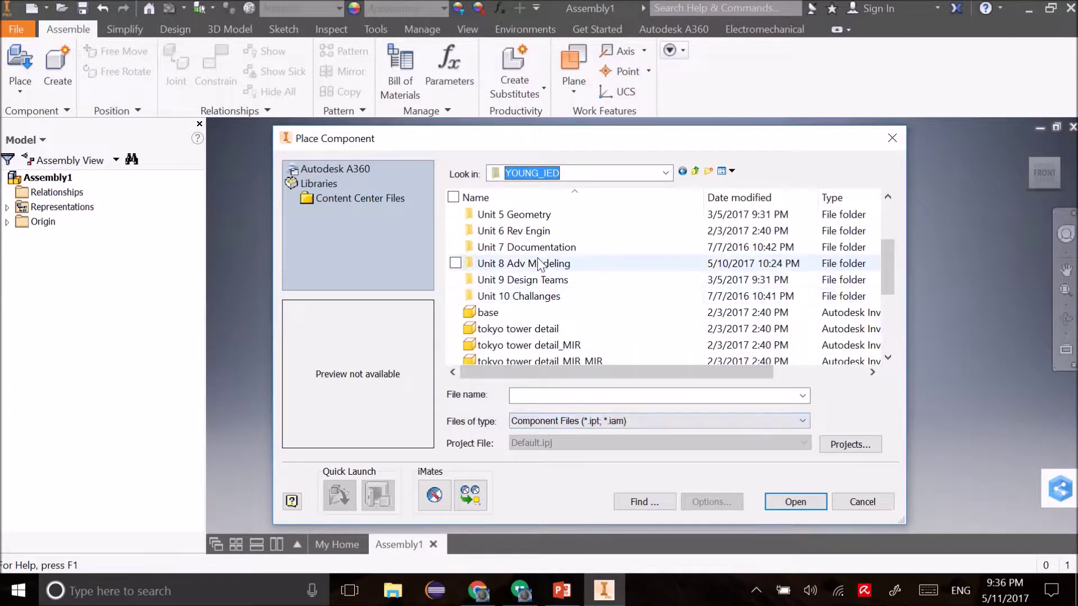
pyautogui.scroll(2, 542, 264)
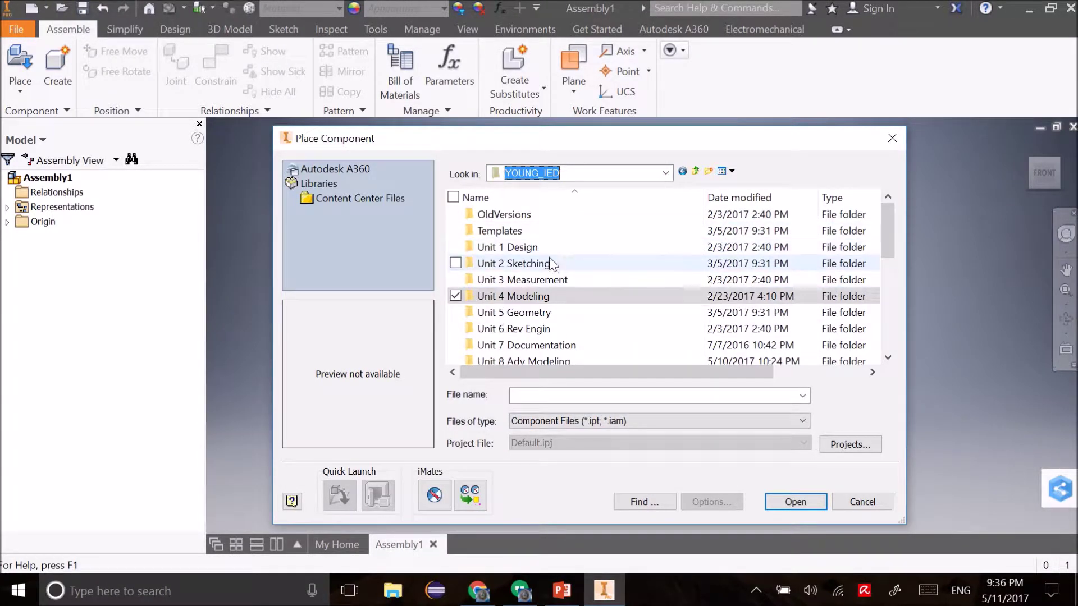
pyautogui.doubleClick(568, 313)
pyautogui.scroll(-5, 555, 253)
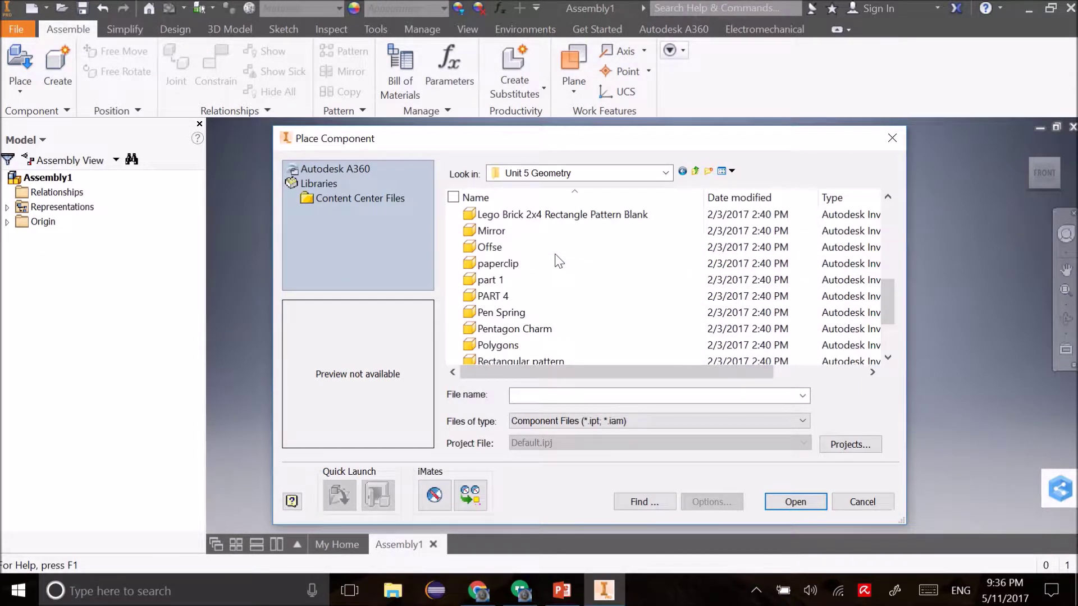
pyautogui.click(683, 171)
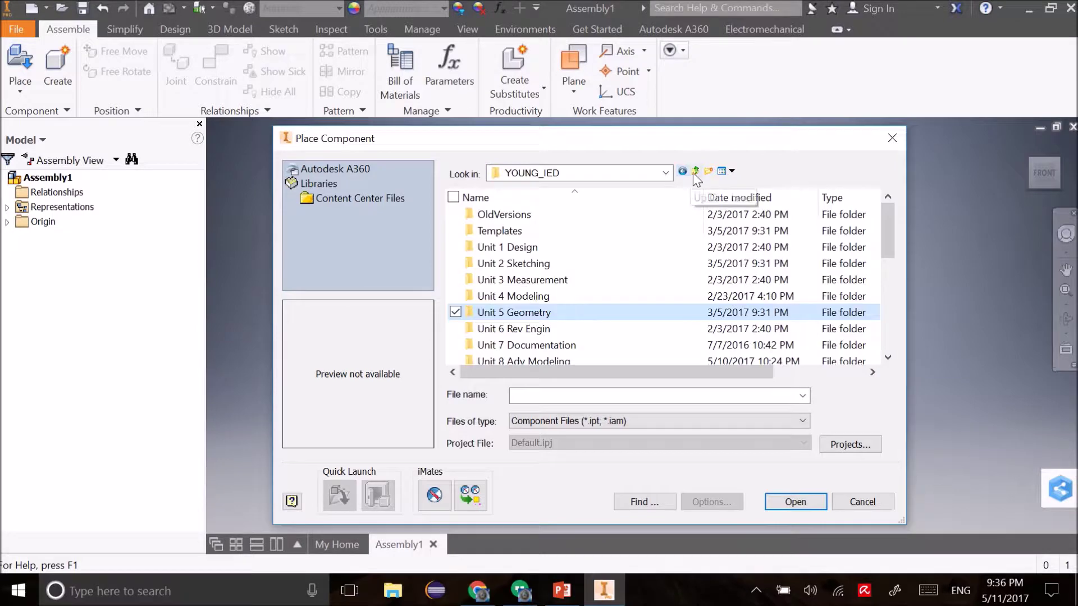
# Step: Place a single Train part from the Unit 8 Adv Modeling folder into the assembly, using the isometric home view
pyautogui.scroll(-3, 602, 301)
pyautogui.scroll(3, 601, 300)
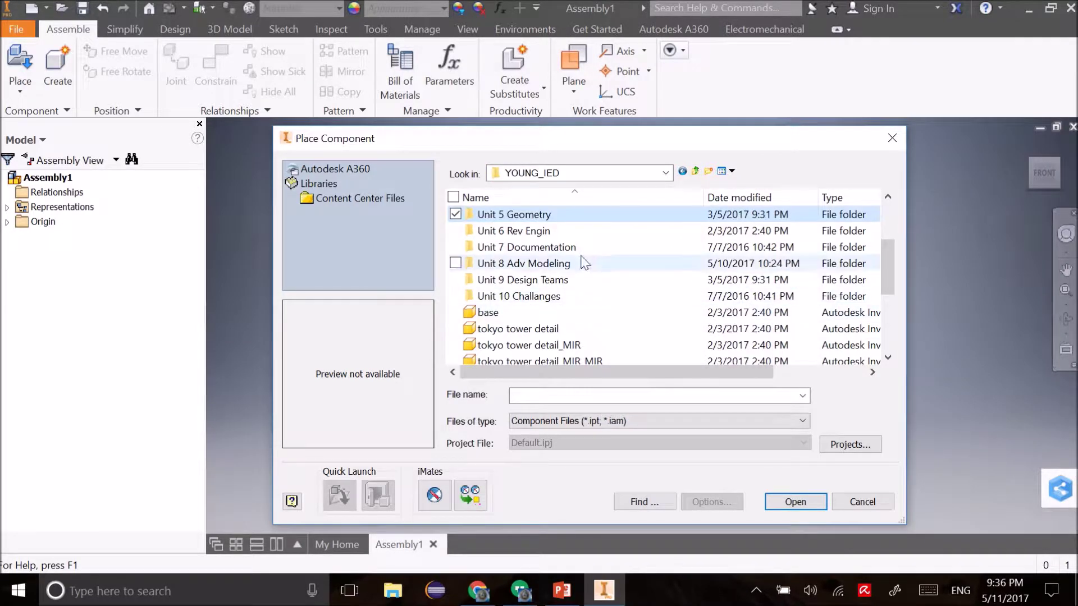
pyautogui.doubleClick(505, 264)
pyautogui.scroll(-5, 587, 281)
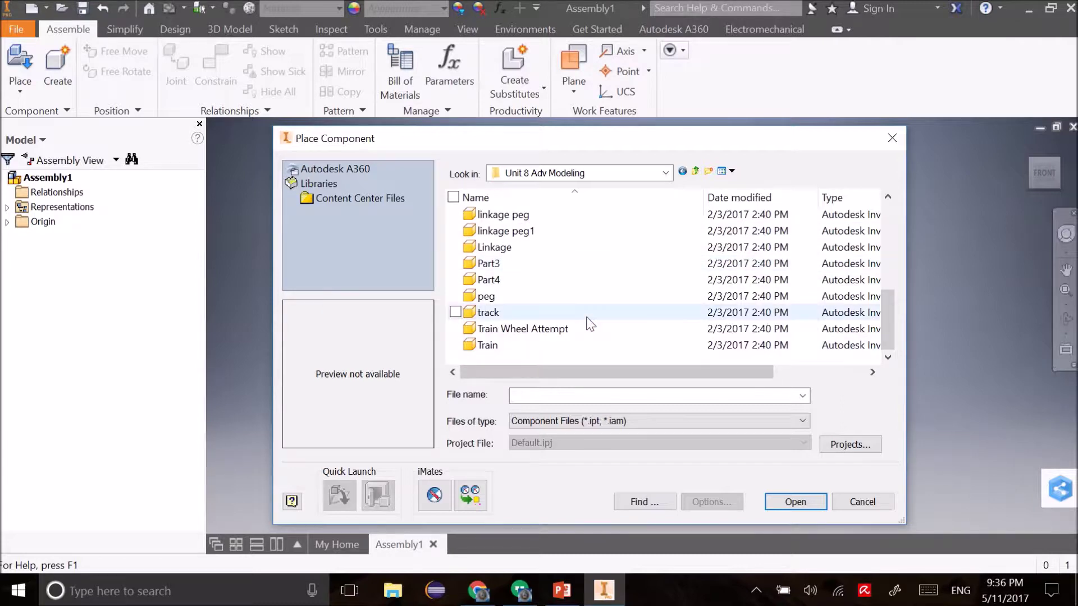
pyautogui.scroll(3, 592, 337)
pyautogui.scroll(2, 594, 341)
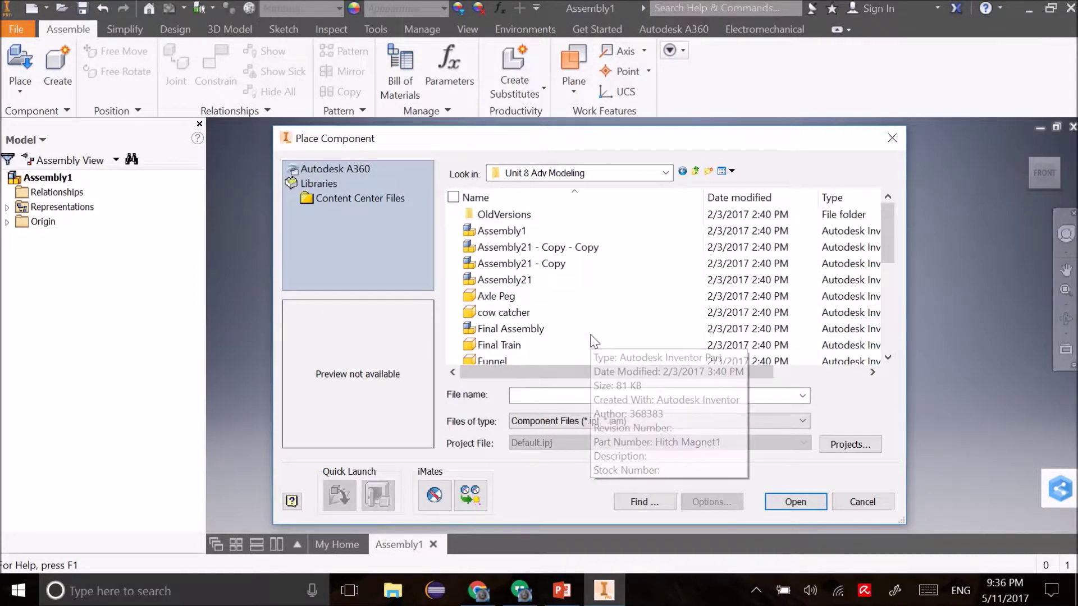
pyautogui.scroll(-5, 592, 339)
pyautogui.doubleClick(612, 348)
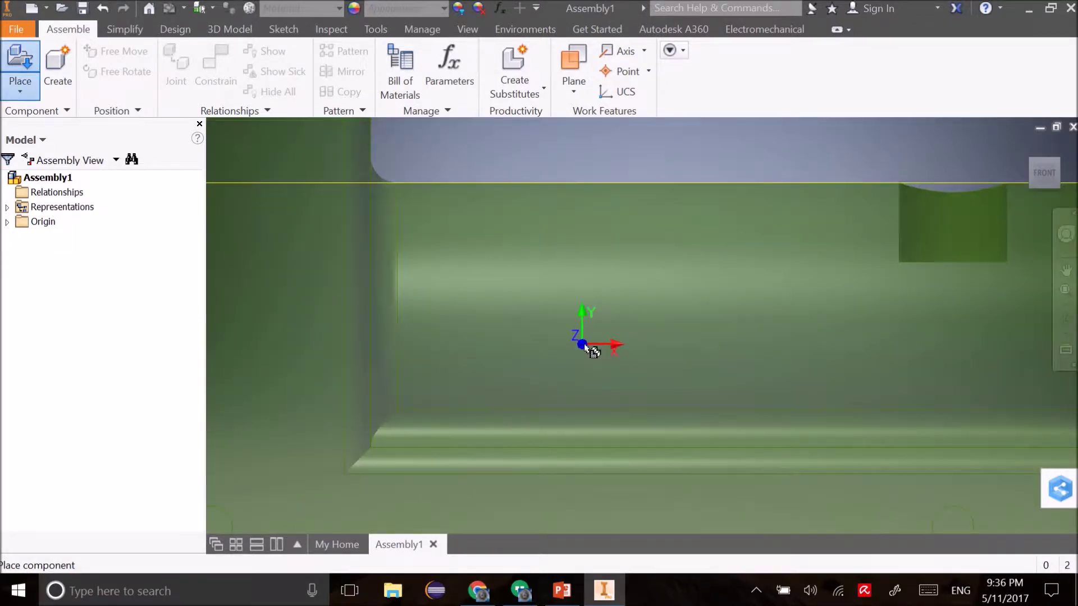
pyautogui.click(1032, 150)
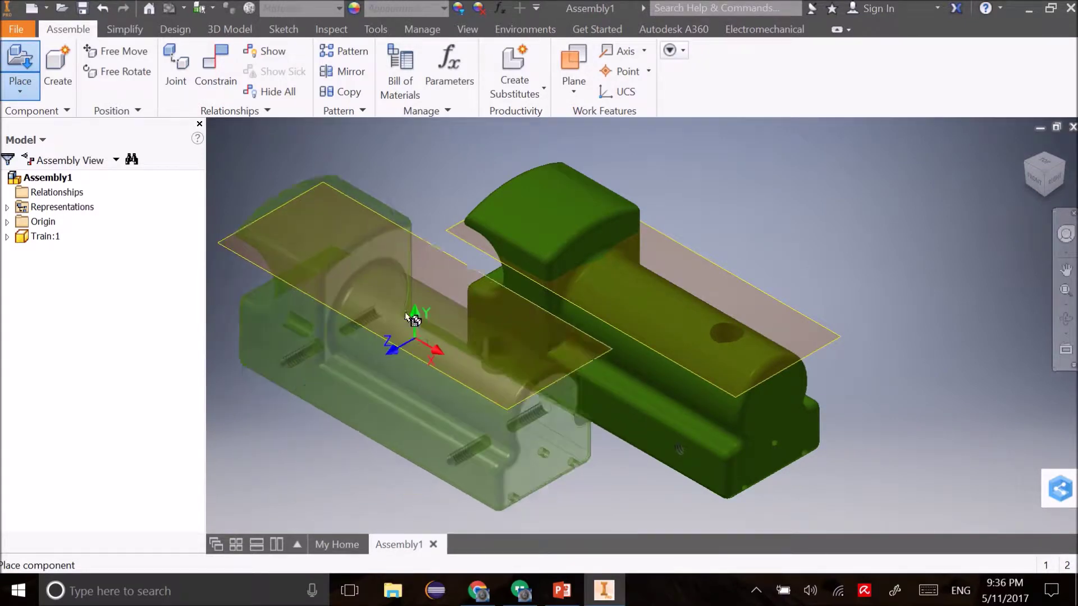
pyautogui.press('Escape')
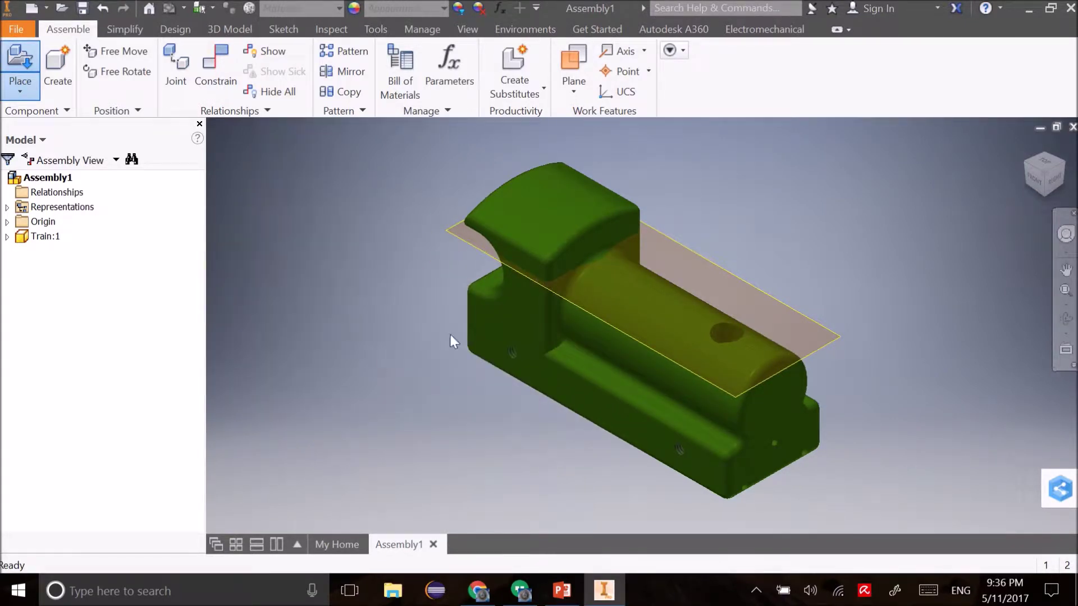
# Step: Ground the Train component so it stays fixed in the assembly
pyautogui.click(519, 227)
pyautogui.rightClick(519, 224)
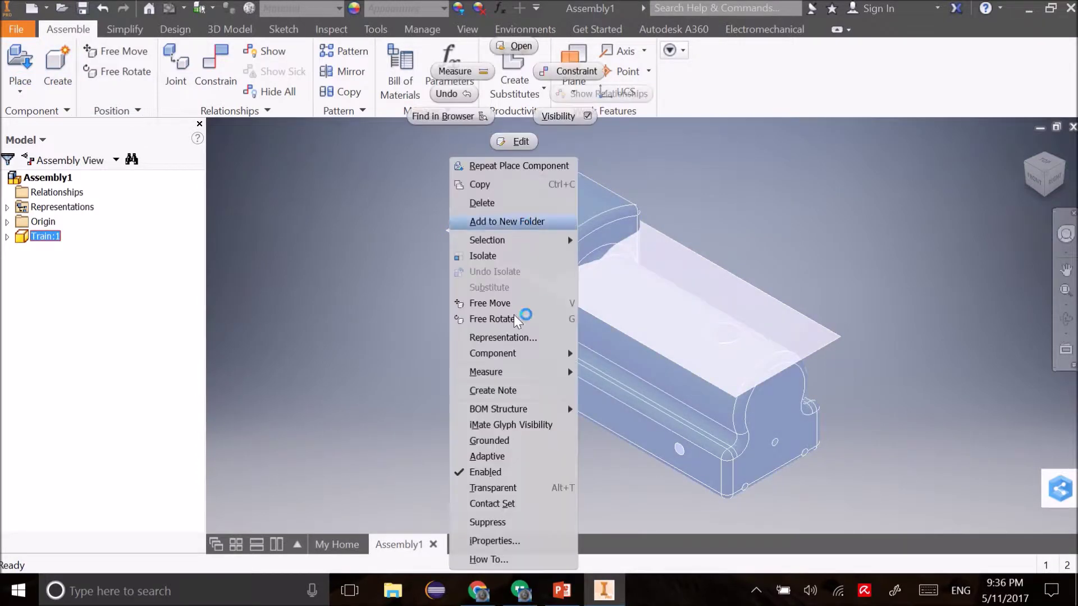
pyautogui.click(527, 439)
pyautogui.click(1066, 319)
pyautogui.moveTo(746, 368); pyautogui.dragTo(722, 325)
pyautogui.press('Escape')
pyautogui.click(1027, 146)
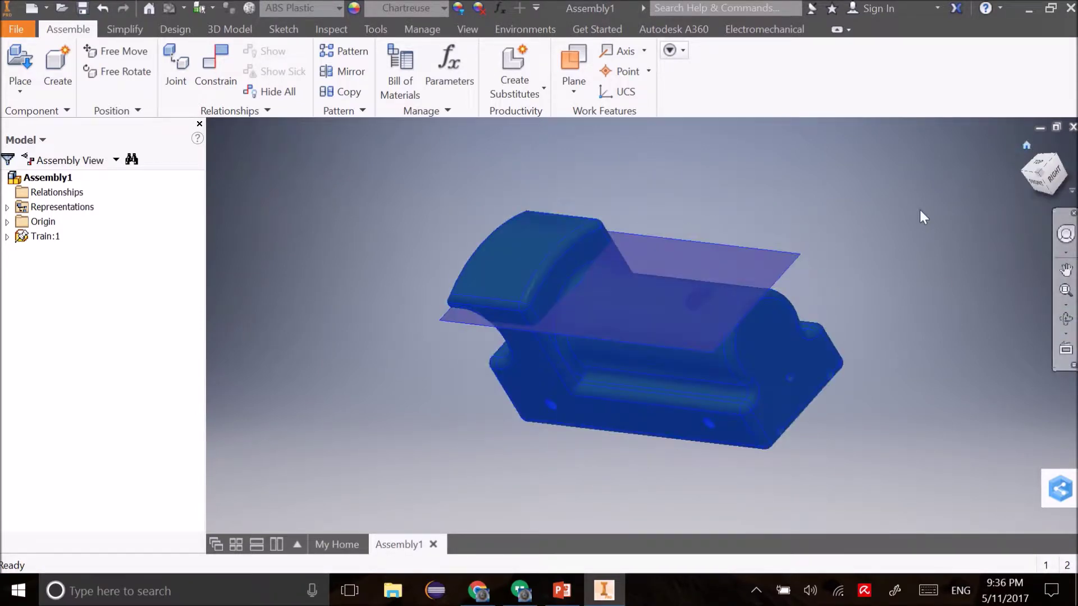
# Step: Place one Funnel part from the Unit 8 Adv Modeling folder in the empty space beside the train's cab
pyautogui.click(21, 62)
pyautogui.moveTo(624, 150); pyautogui.dragTo(401, 138)
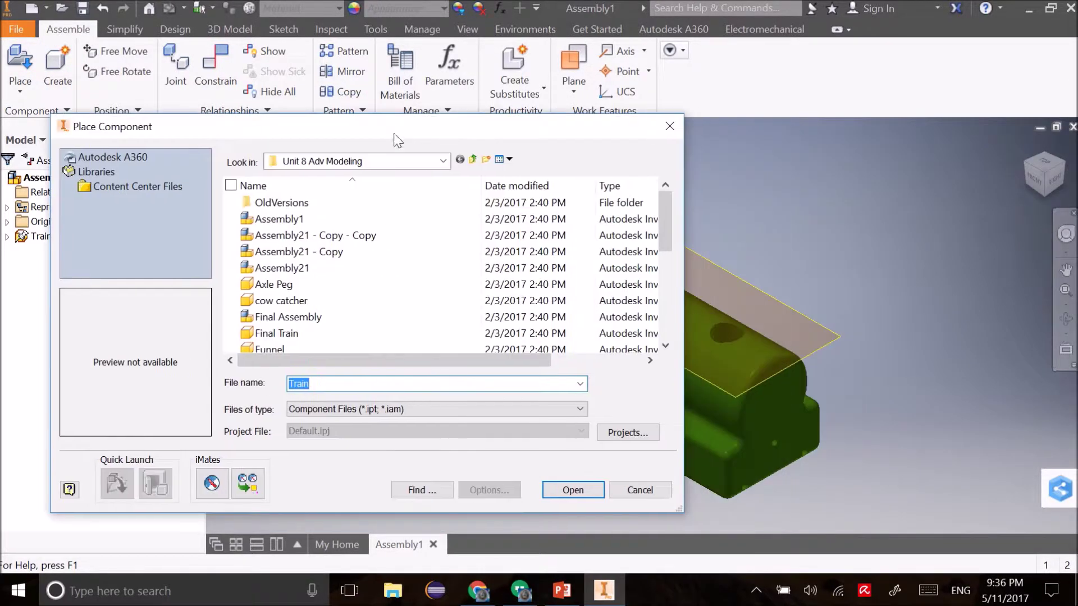
pyautogui.scroll(-1, 396, 294)
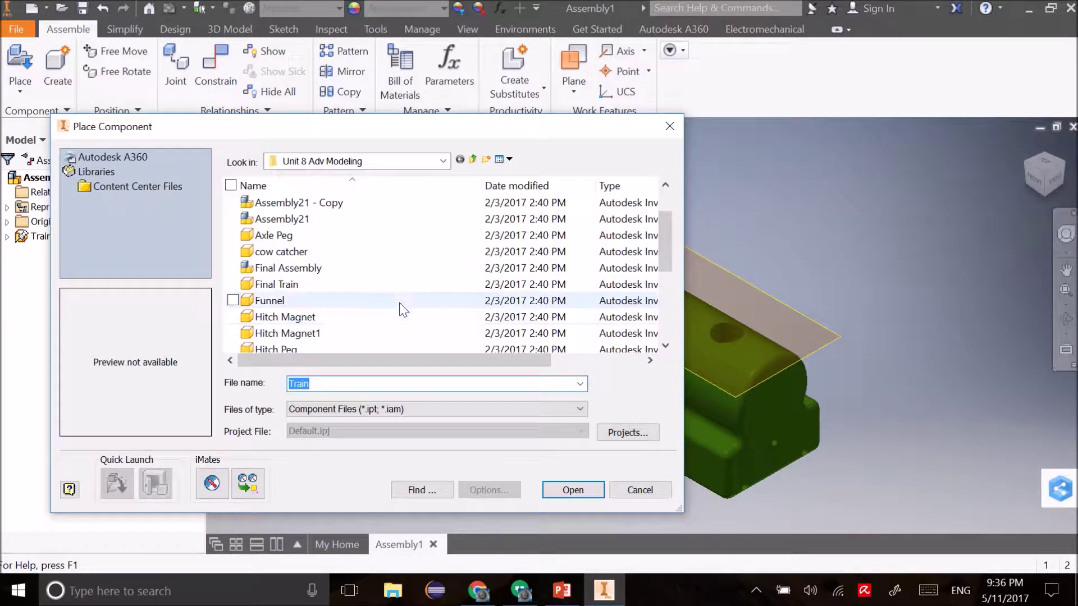
pyautogui.doubleClick(399, 301)
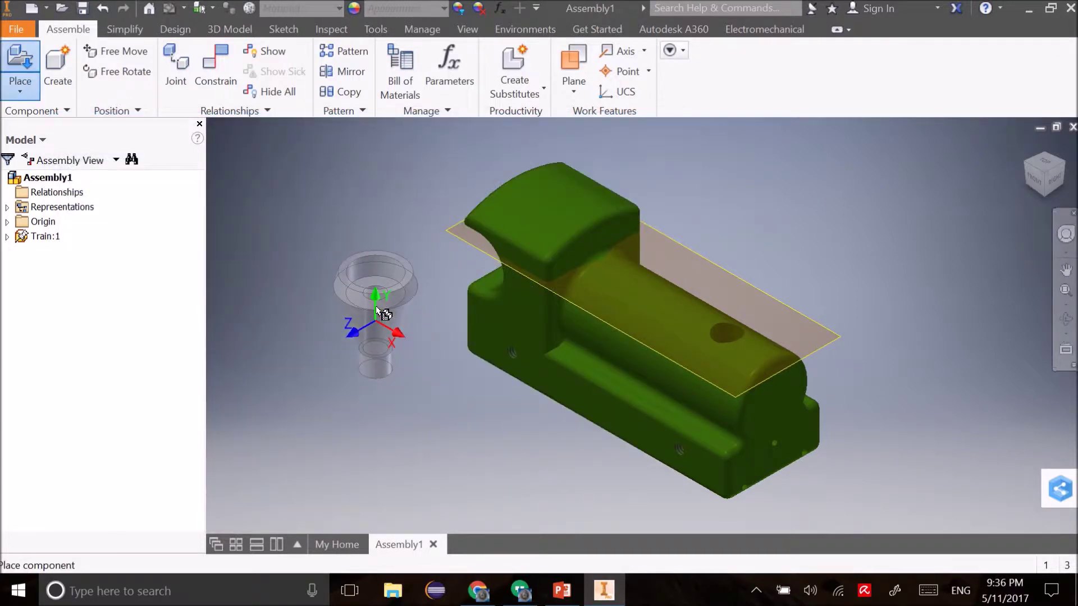
pyautogui.click(383, 314)
pyautogui.press('Escape')
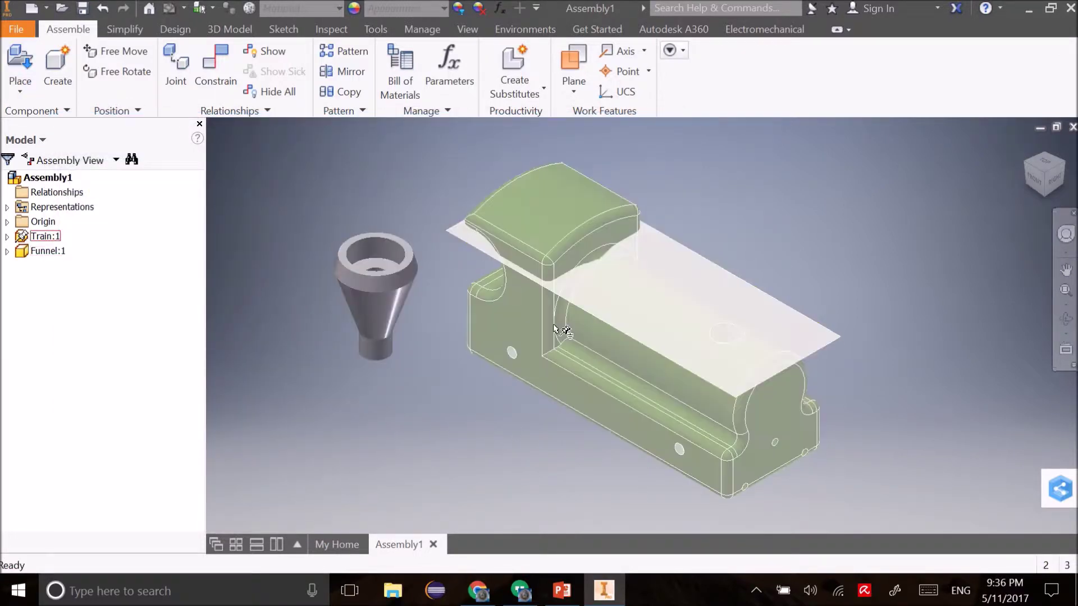
# Step: Apply an Insert constraint with 0 in offset between the funnel's bottom circular edge and the hole on top of the train's boiler
pyautogui.click(214, 89)
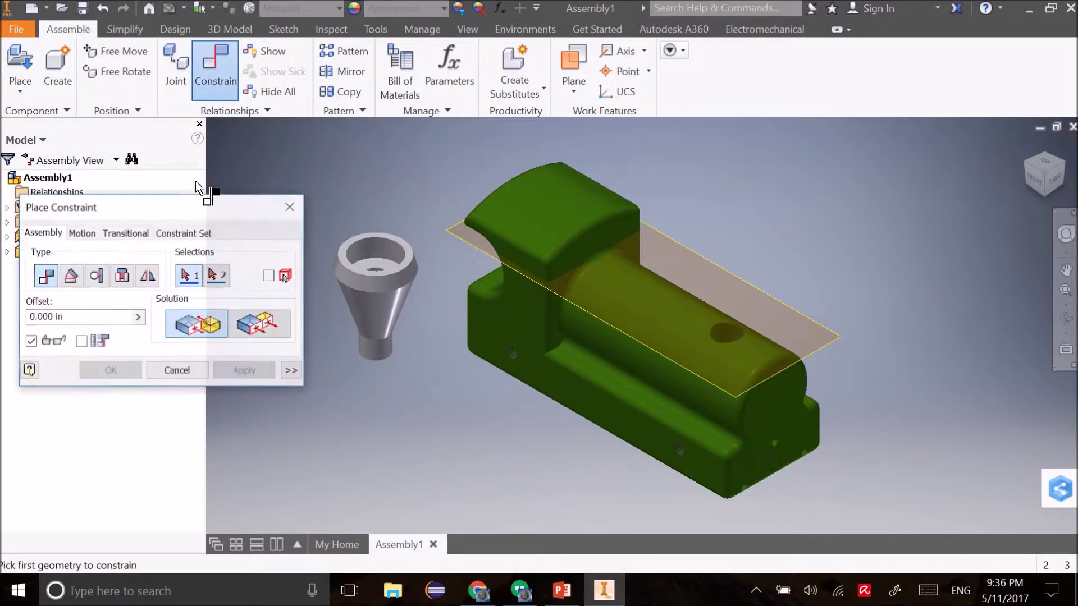
pyautogui.moveTo(219, 212); pyautogui.dragTo(221, 233)
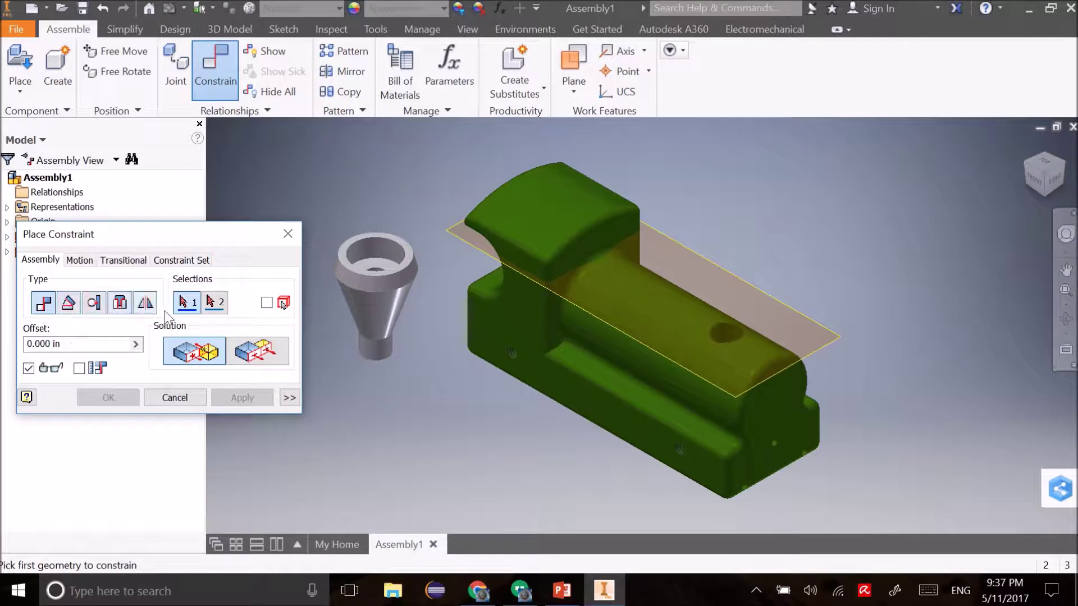
pyautogui.click(118, 308)
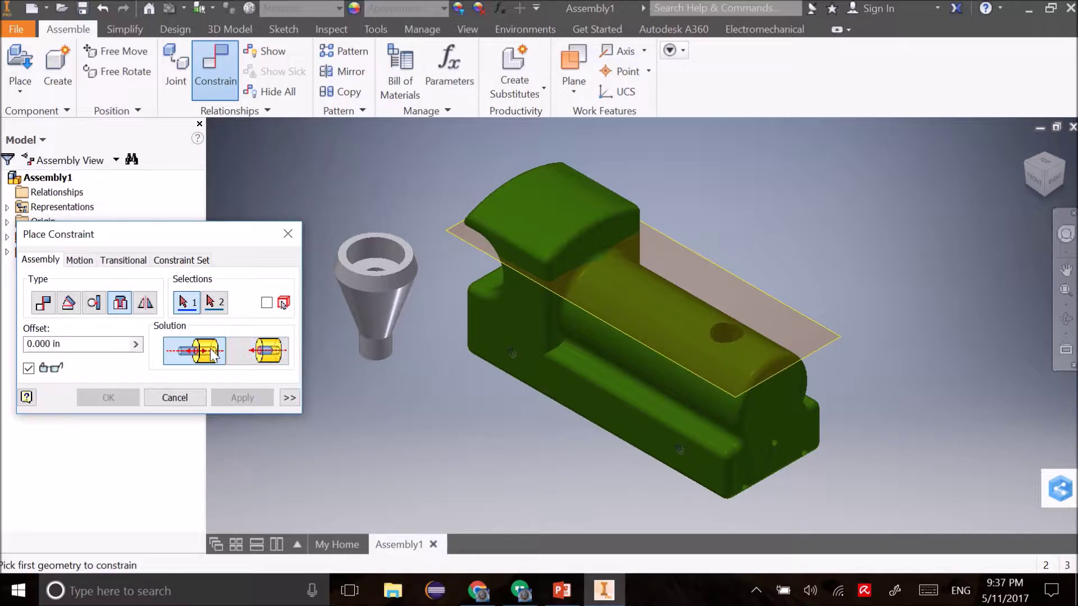
pyautogui.click(372, 363)
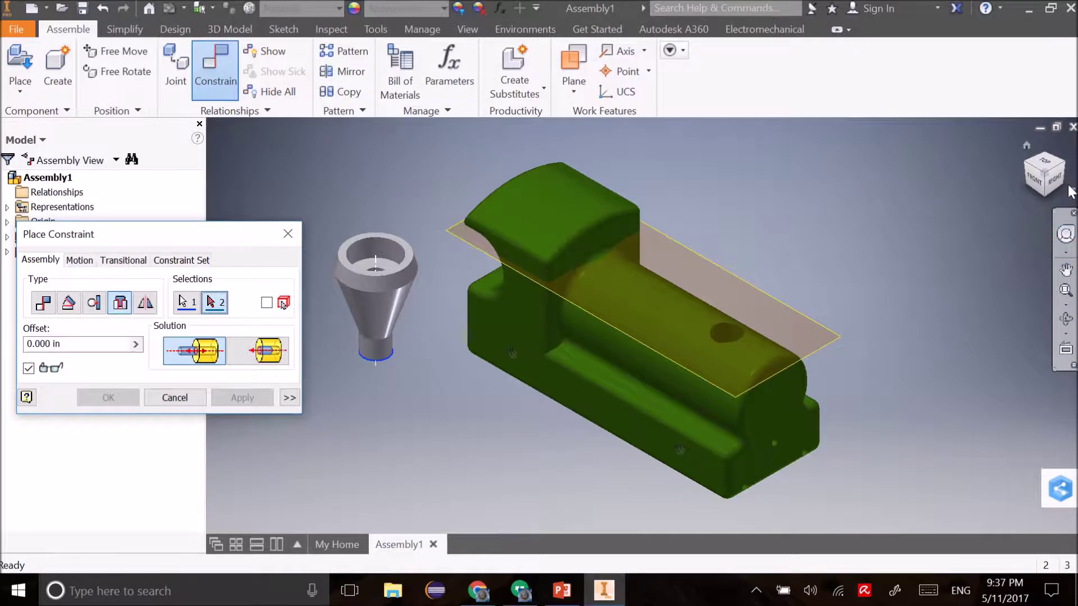
pyautogui.click(1066, 319)
pyautogui.moveTo(730, 333); pyautogui.dragTo(764, 377)
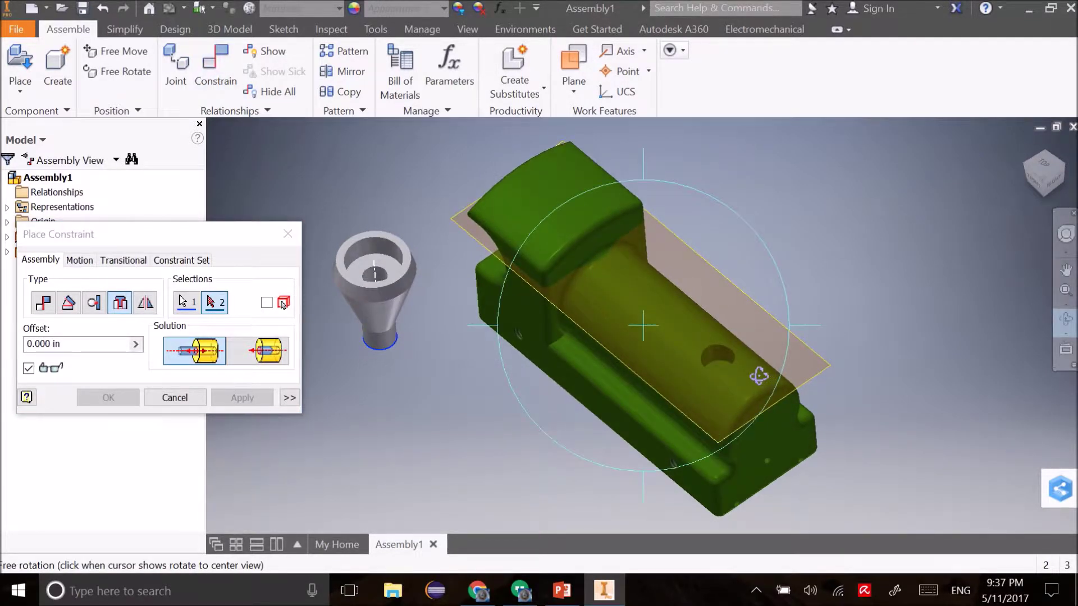
pyautogui.press('Escape')
pyautogui.click(718, 356)
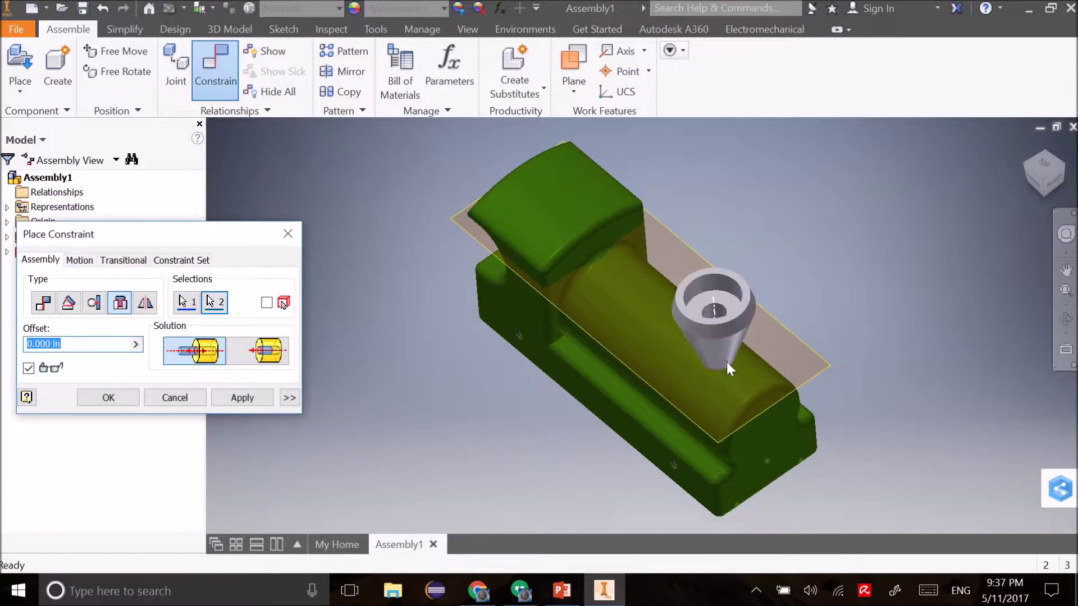
pyautogui.click(243, 397)
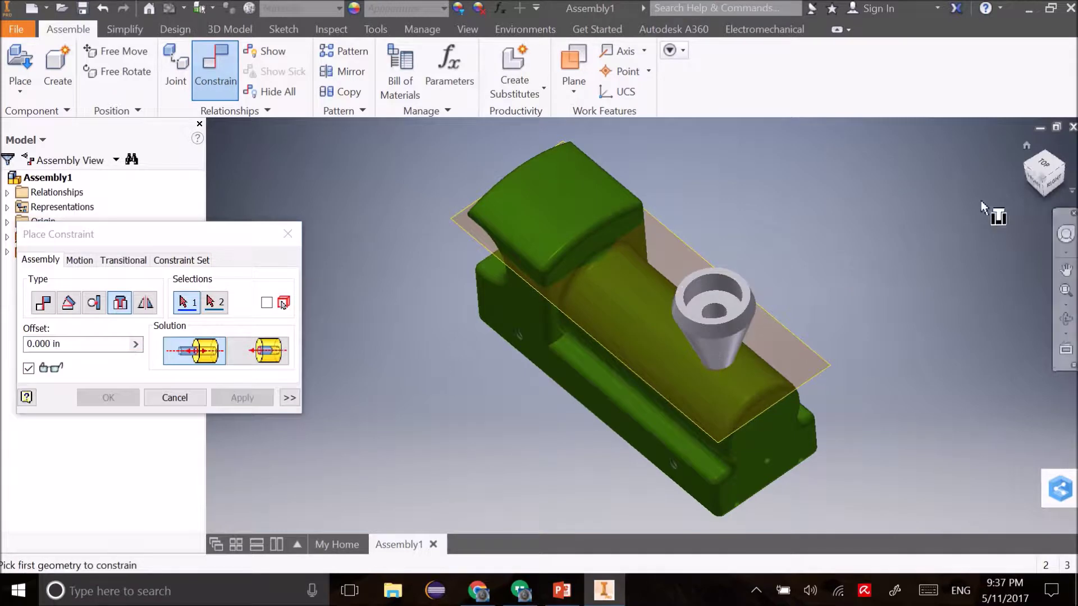
# Step: Place one Linkage part in the empty space alongside the train's lower side
pyautogui.click(1025, 145)
pyautogui.click(21, 69)
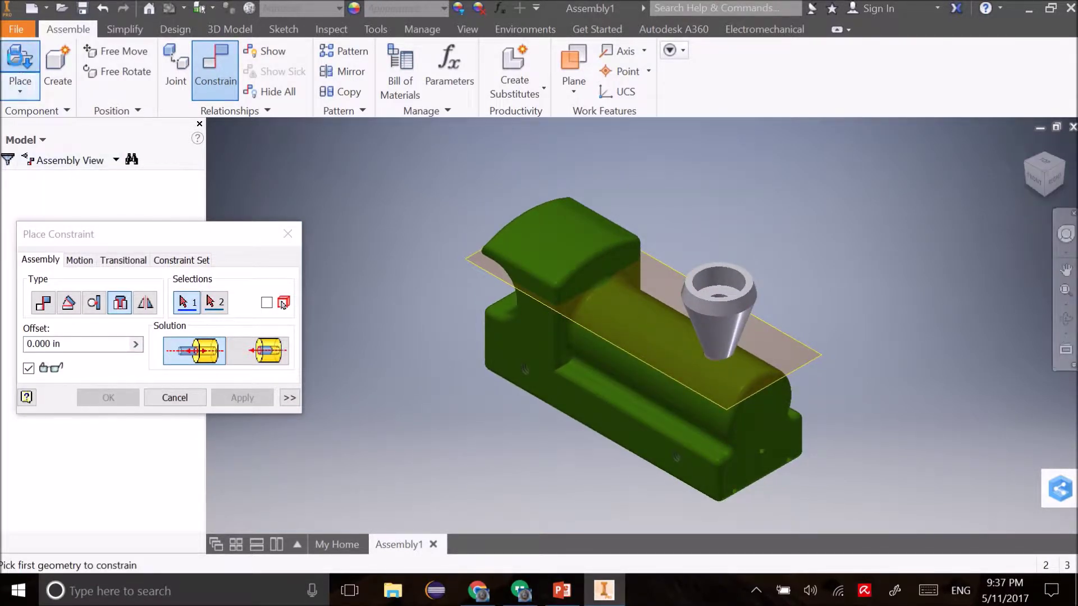
pyautogui.scroll(-3, 406, 332)
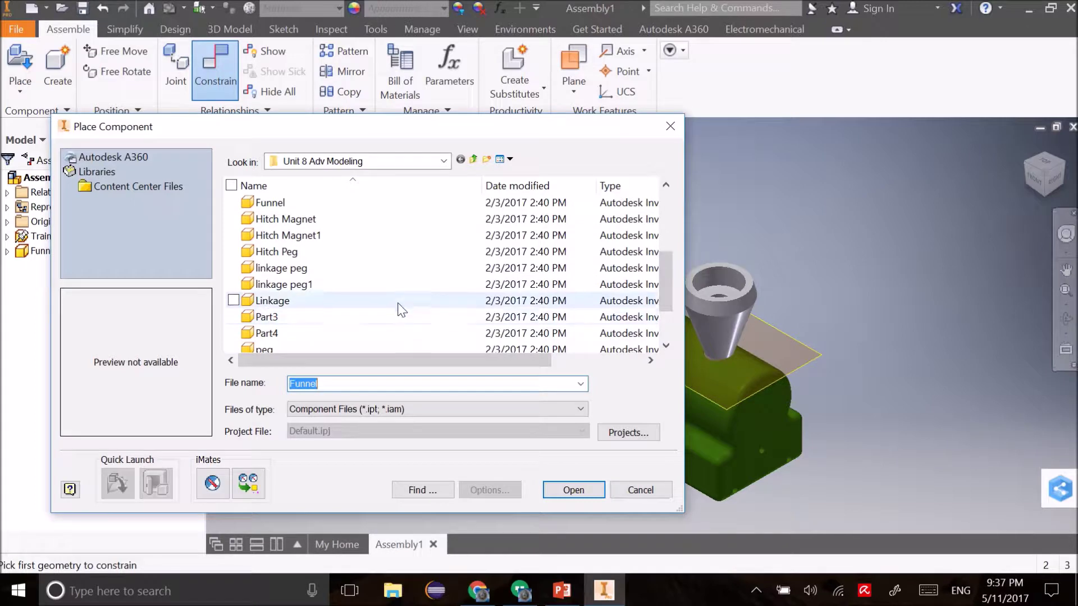
pyautogui.doubleClick(399, 302)
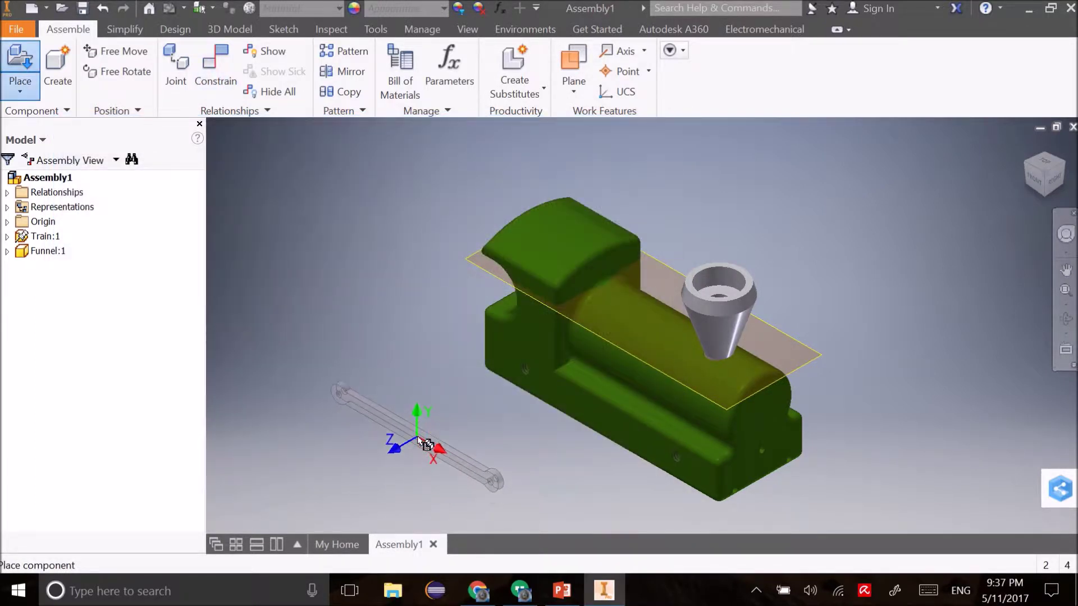
pyautogui.click(425, 442)
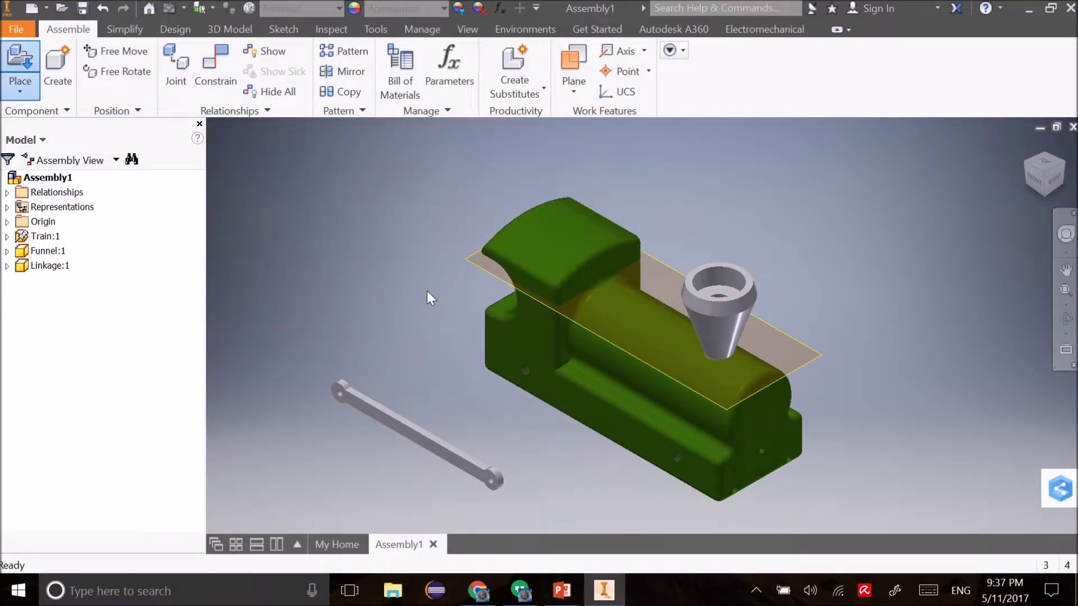
# Step: Place one Hitch Peg part from the Unit 8 Adv Modeling folder in the empty space above the linkage's upper end
pyautogui.click(22, 58)
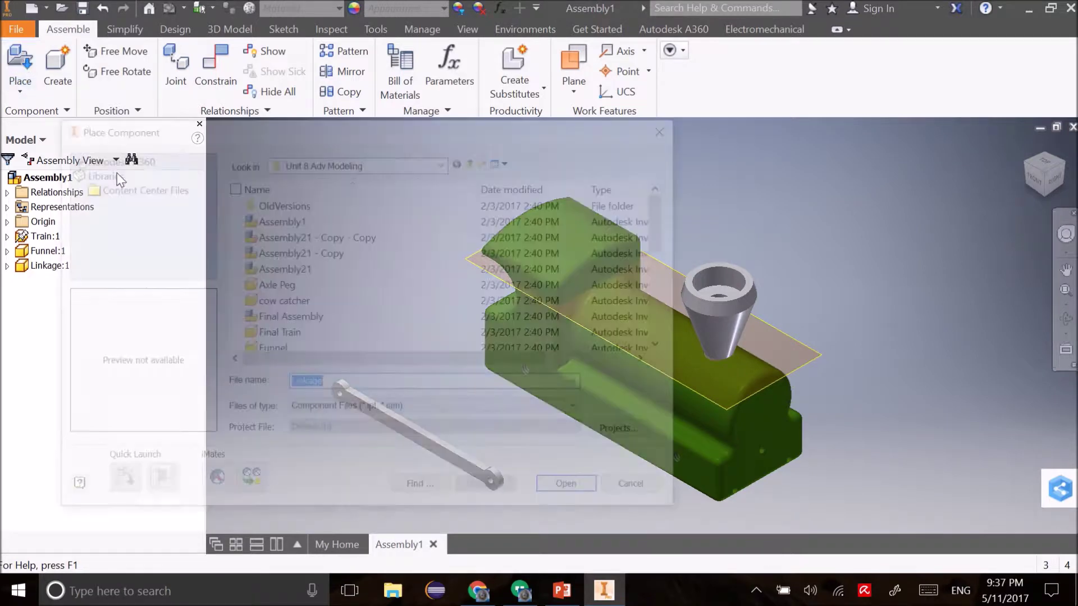
pyautogui.scroll(-2, 361, 332)
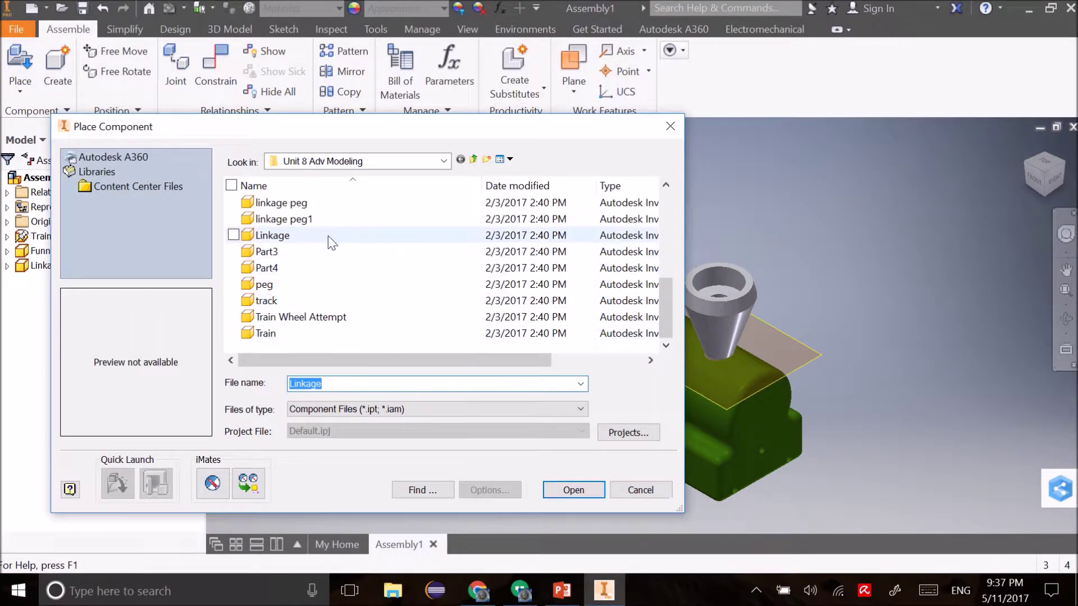
pyautogui.scroll(1, 331, 242)
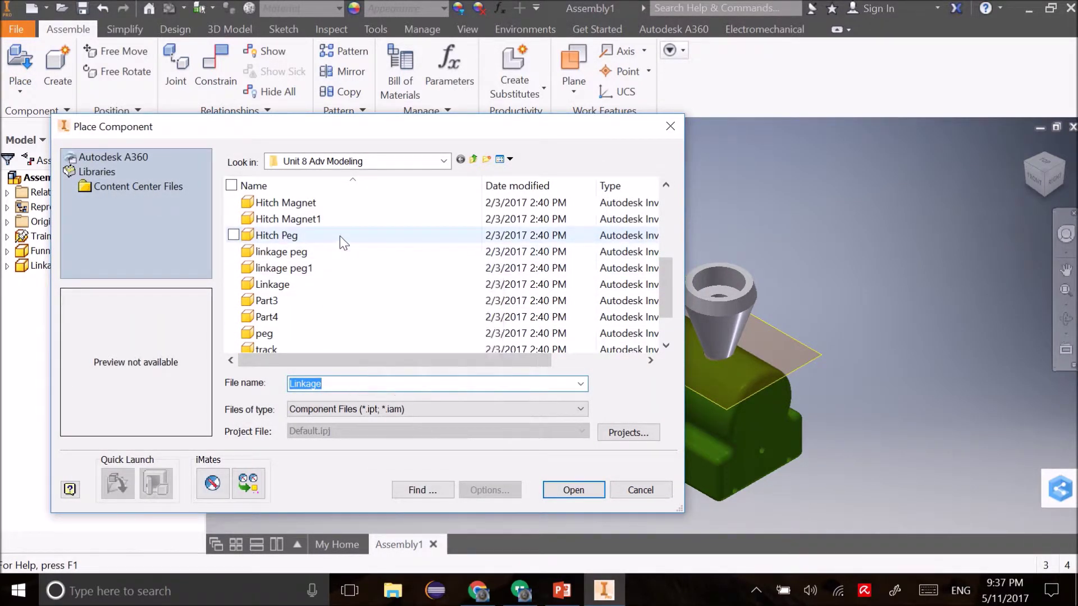
pyautogui.doubleClick(339, 236)
# Step: Place one Hitch Magnet part in the empty space between the hitch peg and the linkage
pyautogui.click(21, 59)
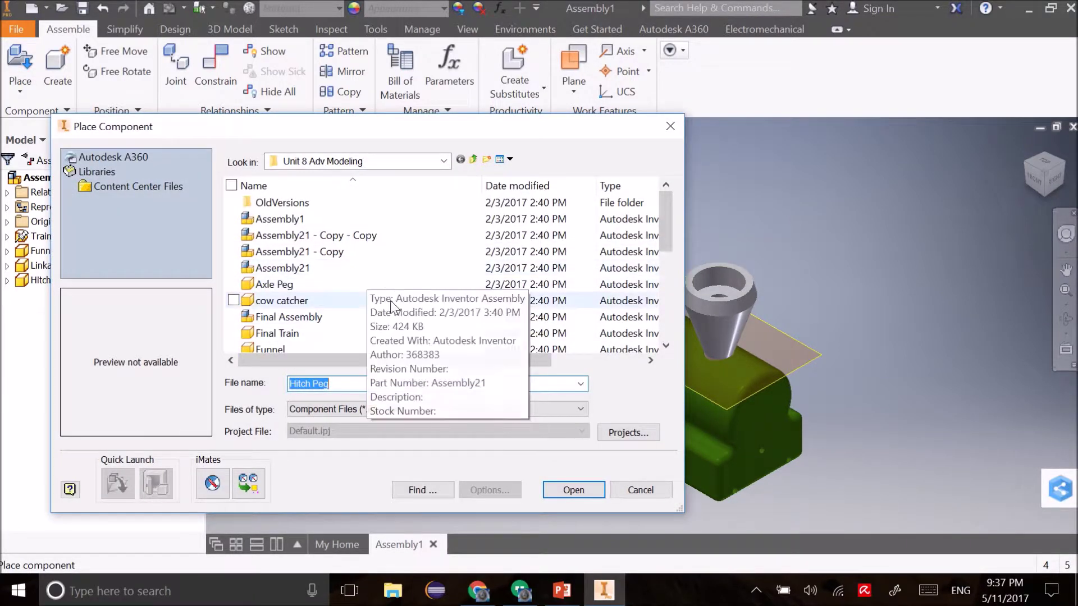
pyautogui.scroll(-1, 350, 334)
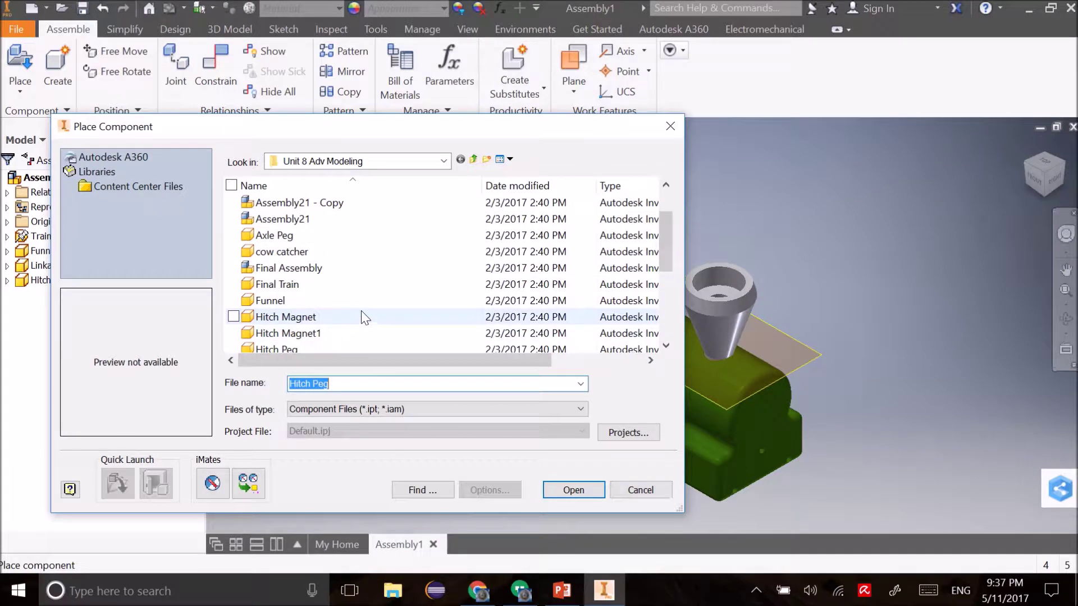
pyautogui.doubleClick(373, 316)
pyautogui.click(406, 365)
pyautogui.press('Escape')
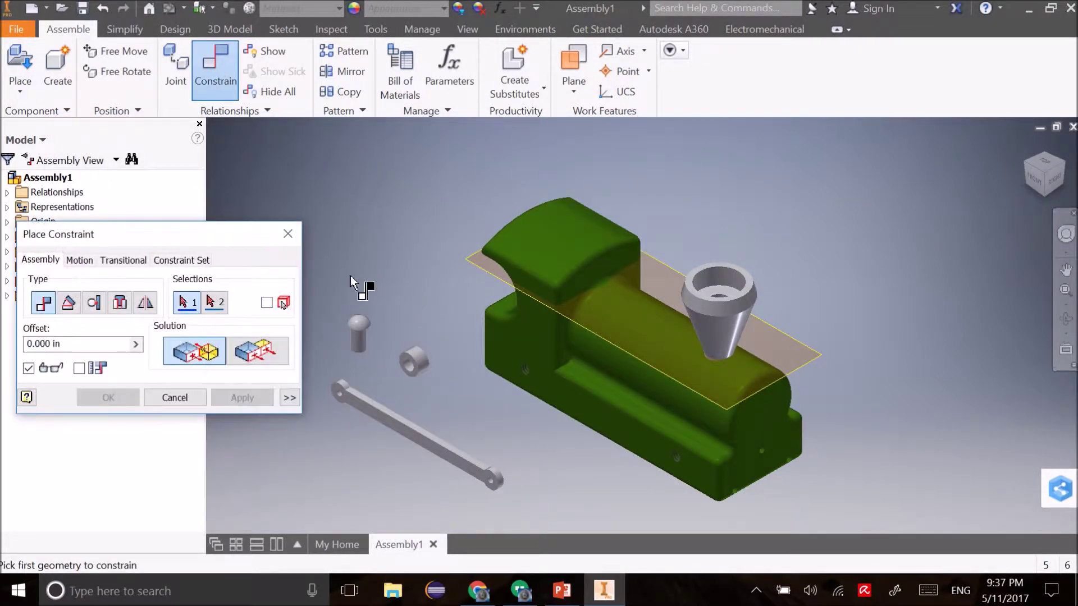
# Step: Apply an Insert constraint with 0 in offset between the Hitch Magnet's hole edge and the underside of the Hitch Peg's domed head
pyautogui.click(119, 306)
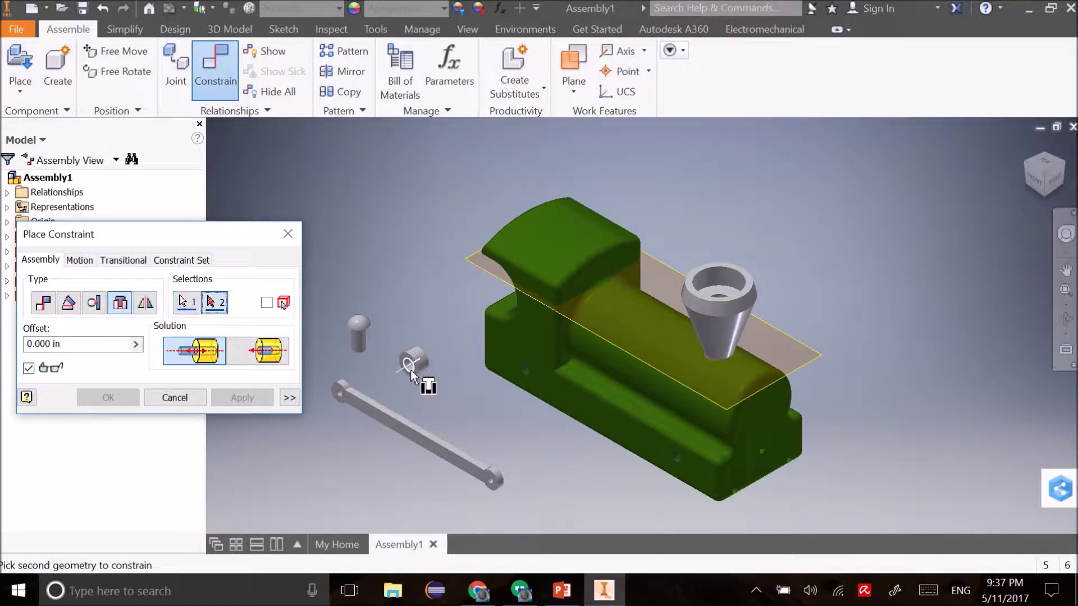
pyautogui.click(1045, 197)
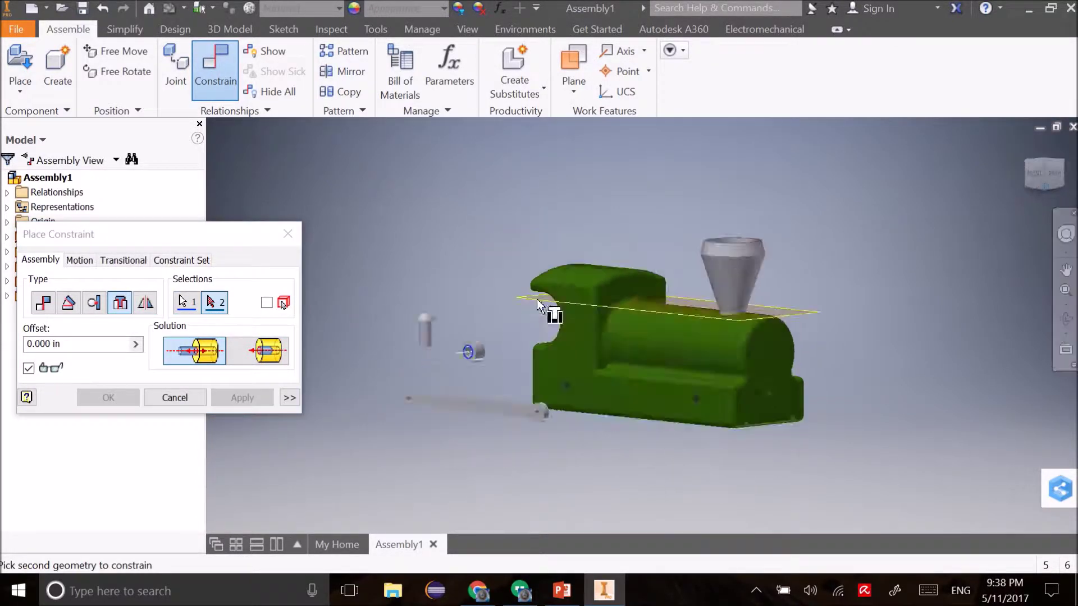
pyautogui.scroll(5, 470, 352)
pyautogui.click(629, 262)
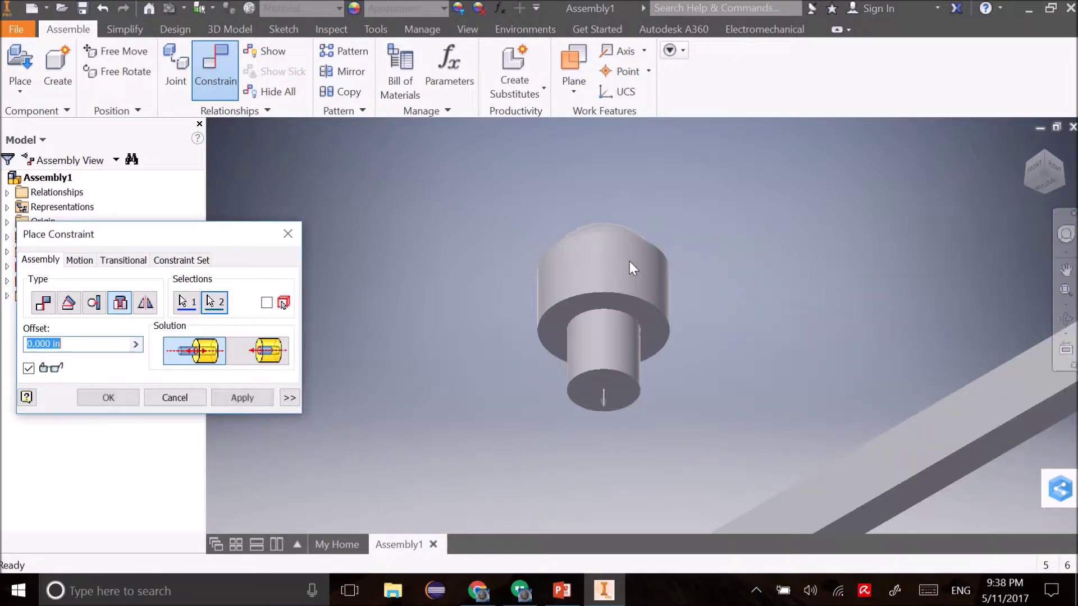
pyautogui.click(1051, 162)
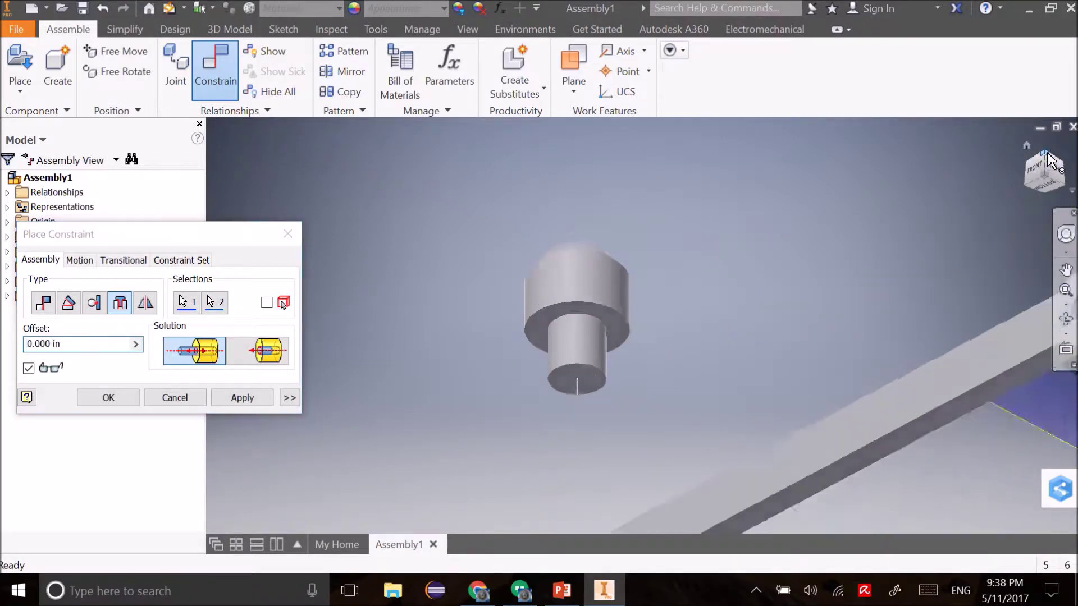
pyautogui.scroll(4, 466, 312)
pyautogui.scroll(3, 599, 341)
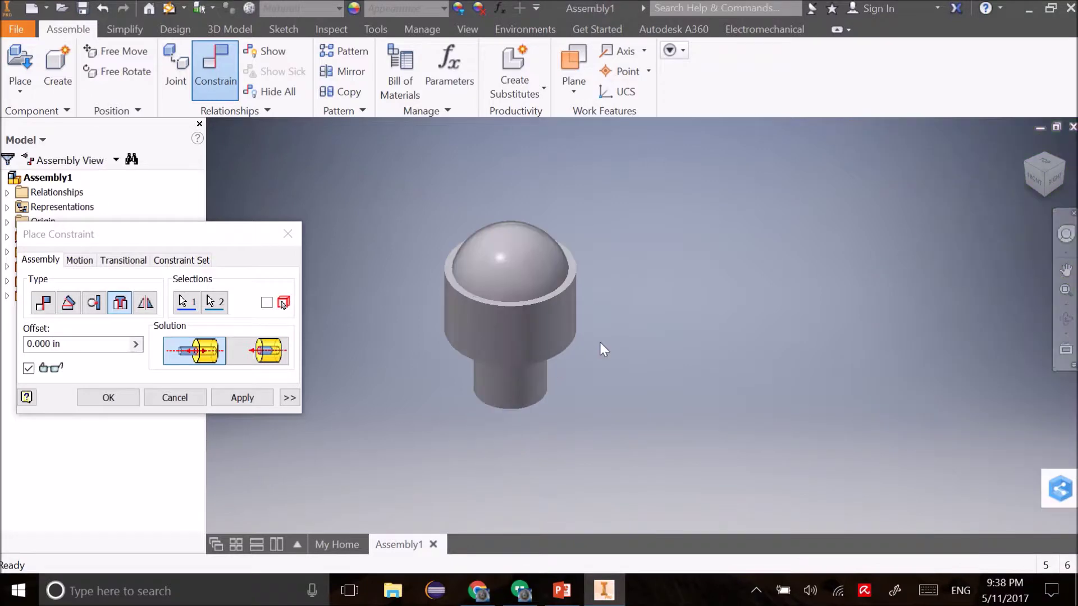
pyautogui.scroll(-3, 702, 316)
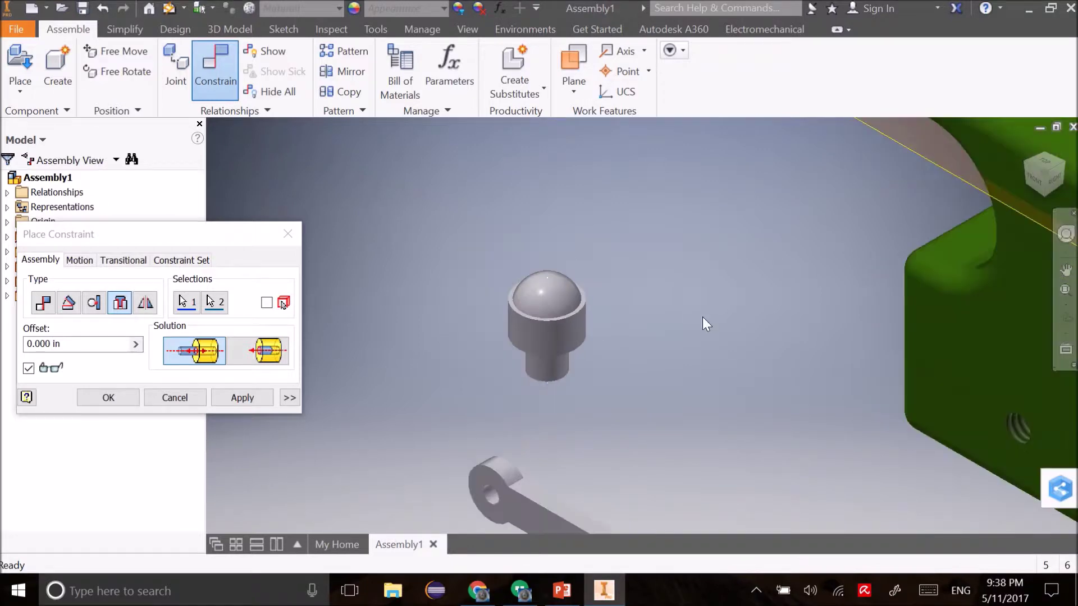
pyautogui.click(1031, 168)
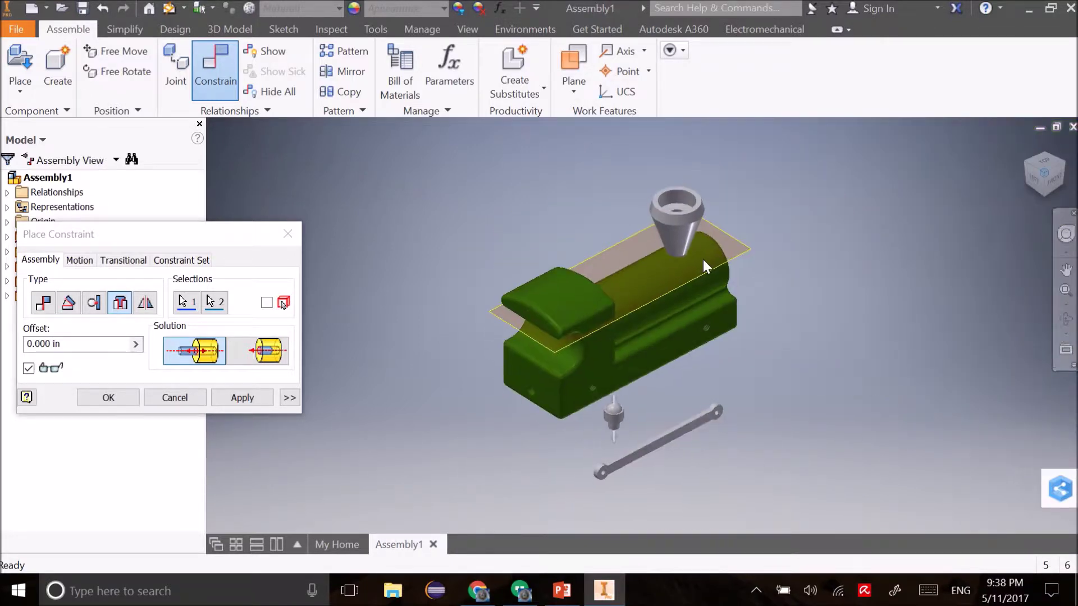
pyautogui.scroll(5, 702, 259)
pyautogui.moveTo(640, 221); pyautogui.dragTo(755, 94, button='middle')
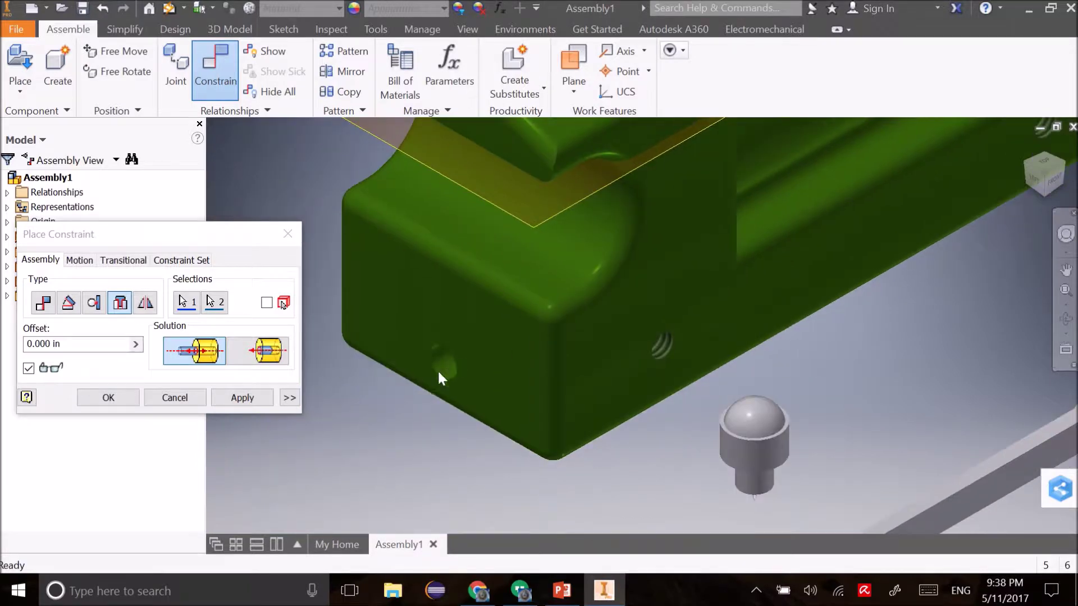
pyautogui.click(237, 390)
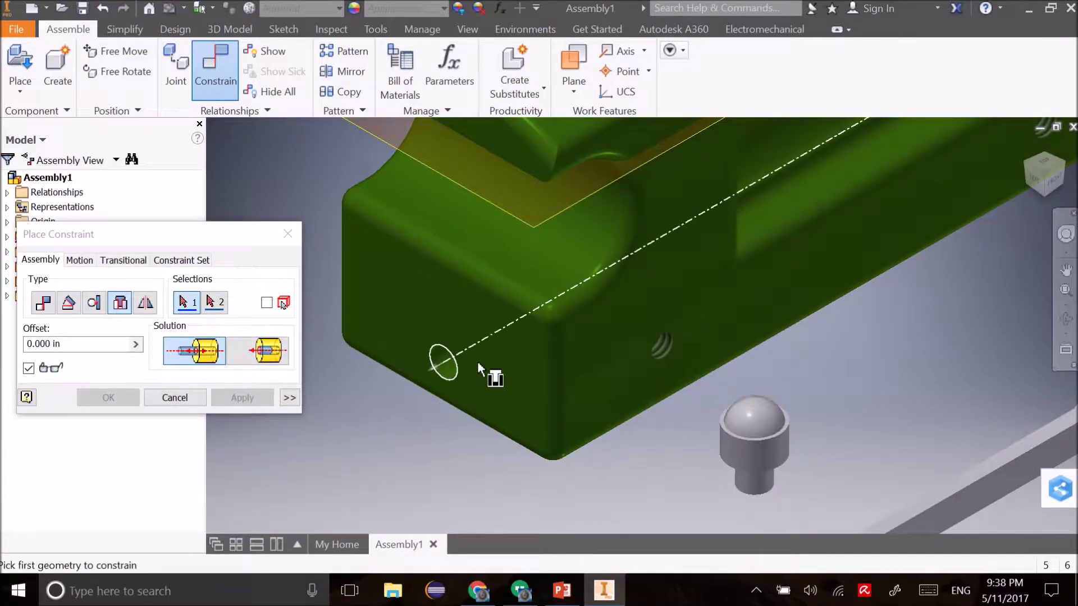
# Step: Apply an Insert constraint with 0 in offset between the hole in the train's rear face and the underside of the joined hitch peg and magnet
pyautogui.click(461, 369)
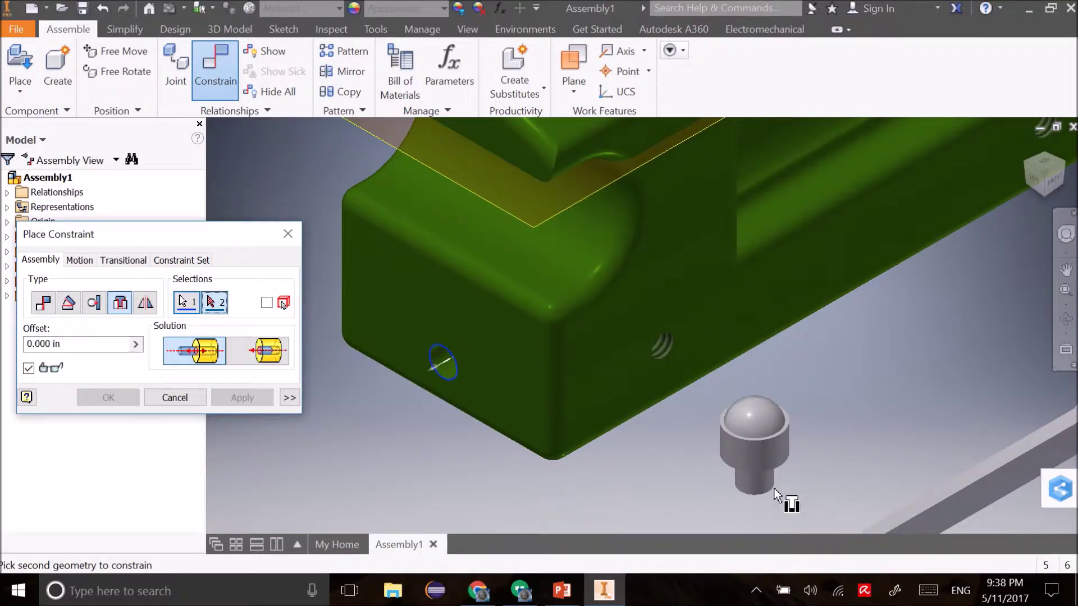
pyautogui.click(1047, 195)
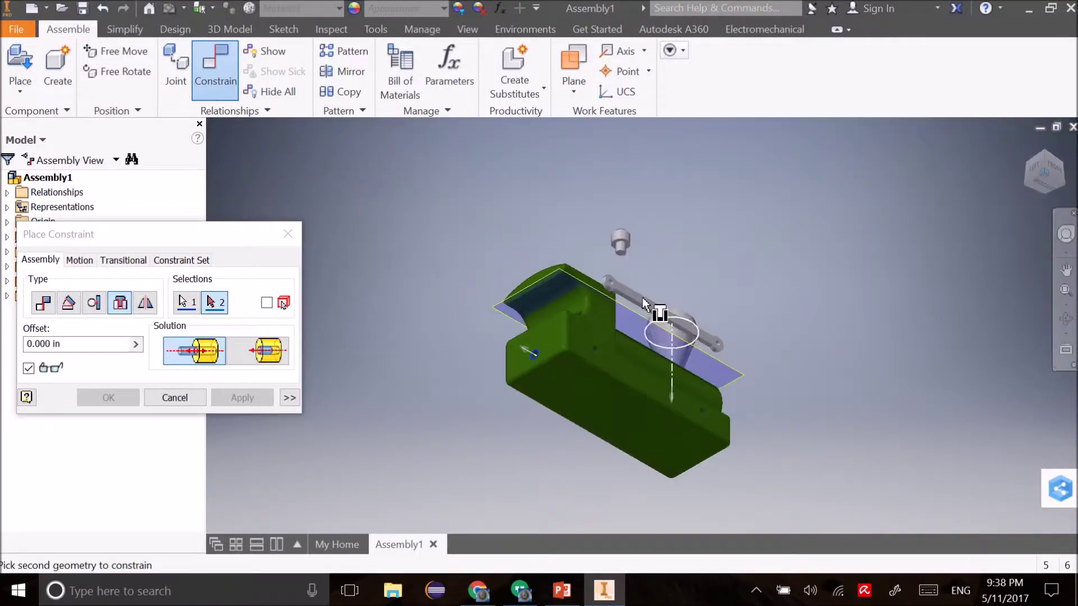
pyautogui.scroll(-5, 620, 263)
pyautogui.moveTo(621, 203); pyautogui.dragTo(593, 319, button='middle')
pyautogui.click(612, 290)
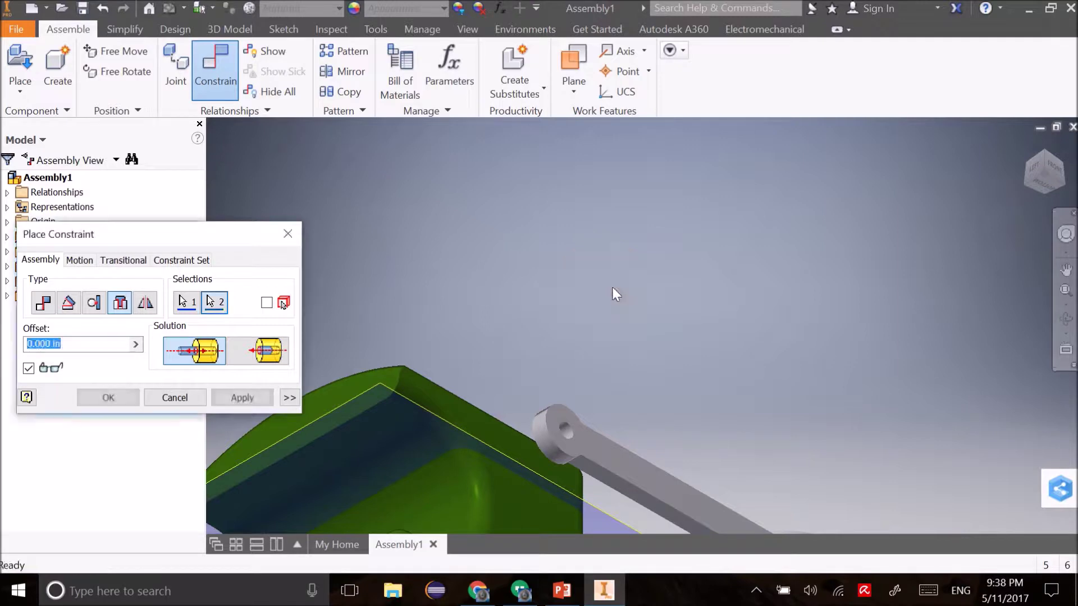
pyautogui.click(1028, 146)
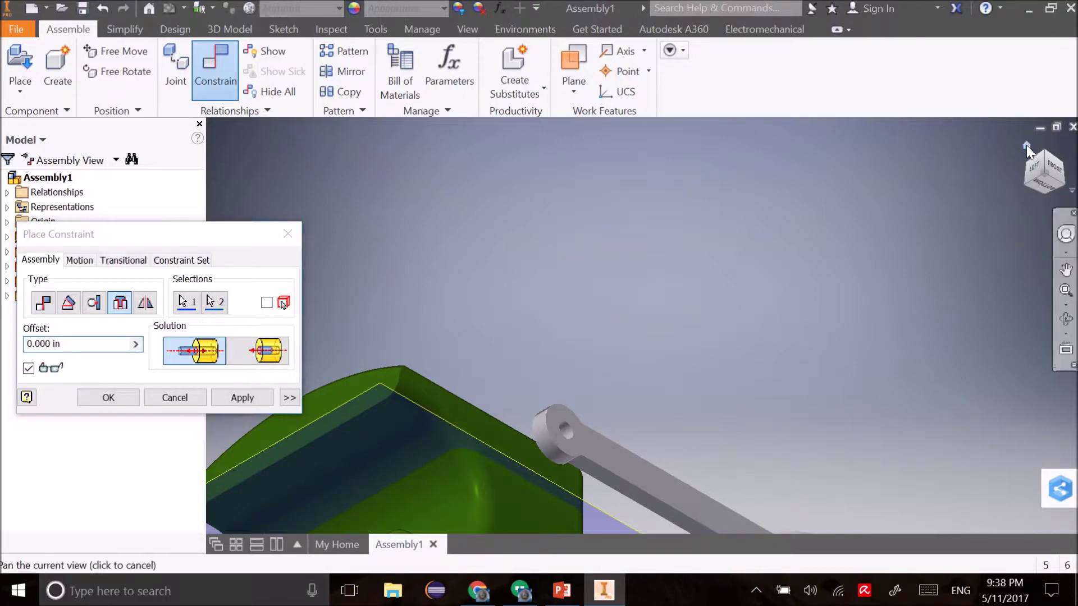
pyautogui.click(241, 397)
# Step: Place one linkage peg1 part from the Unit 8 Adv Modeling folder in the empty space beside the linkage
pyautogui.click(28, 91)
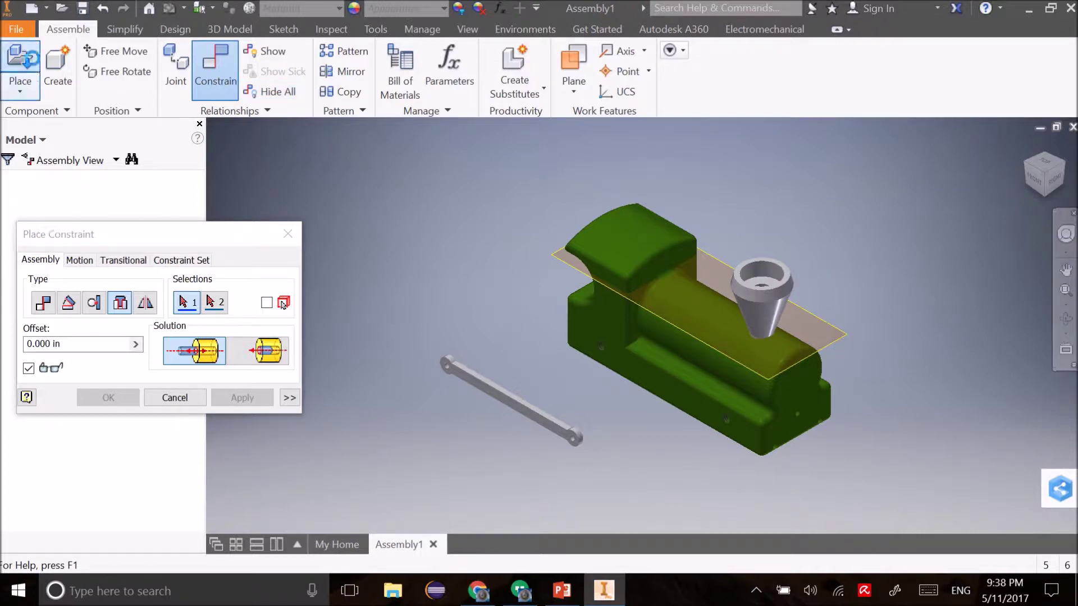
pyautogui.scroll(-2, 385, 310)
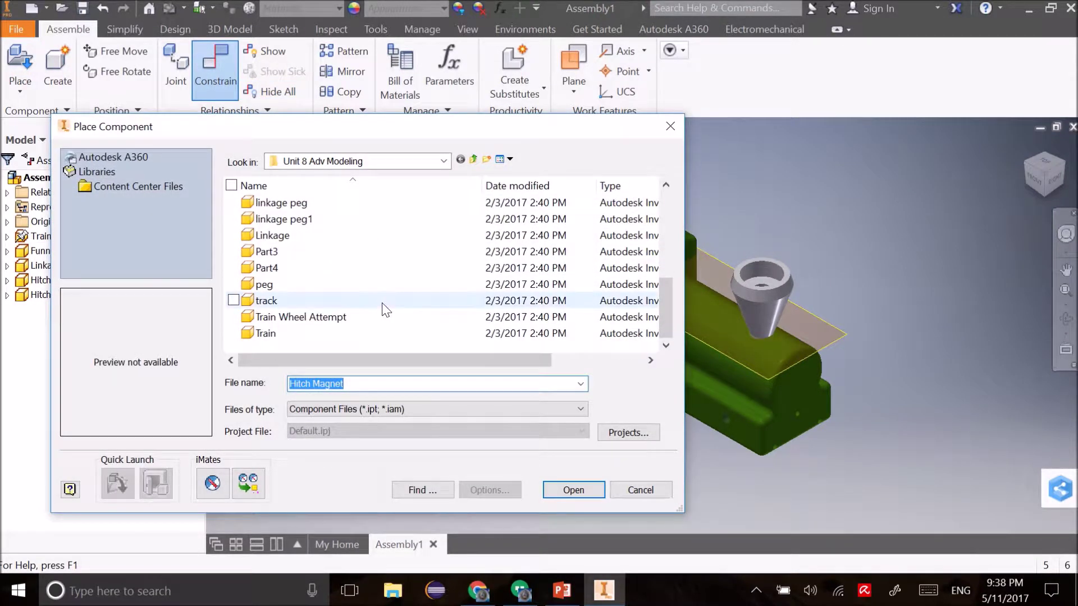
pyautogui.scroll(1, 359, 247)
pyautogui.scroll(1, 373, 258)
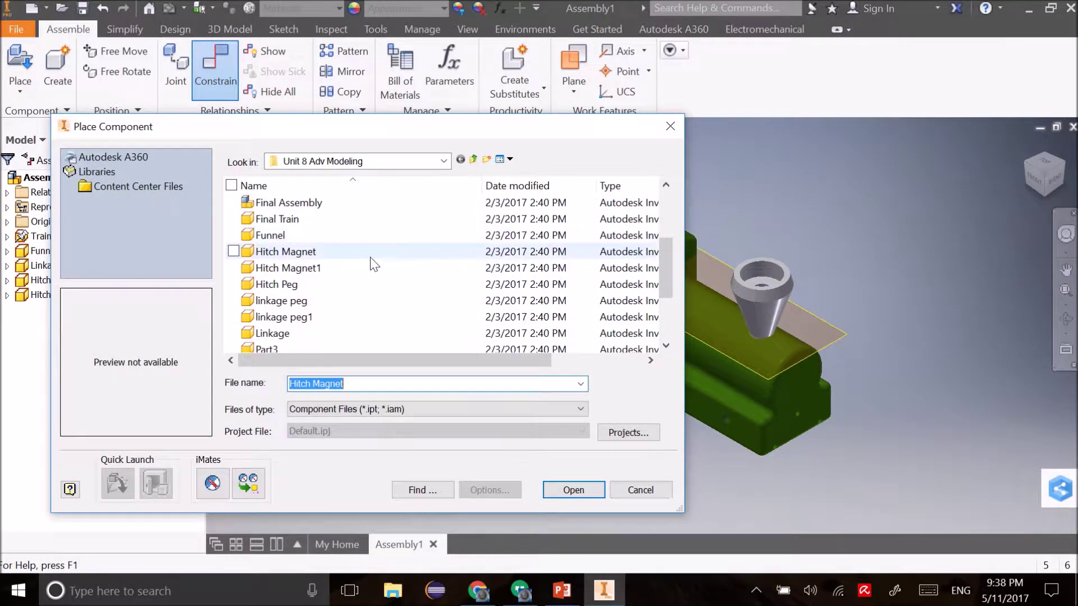
pyautogui.scroll(-1, 343, 277)
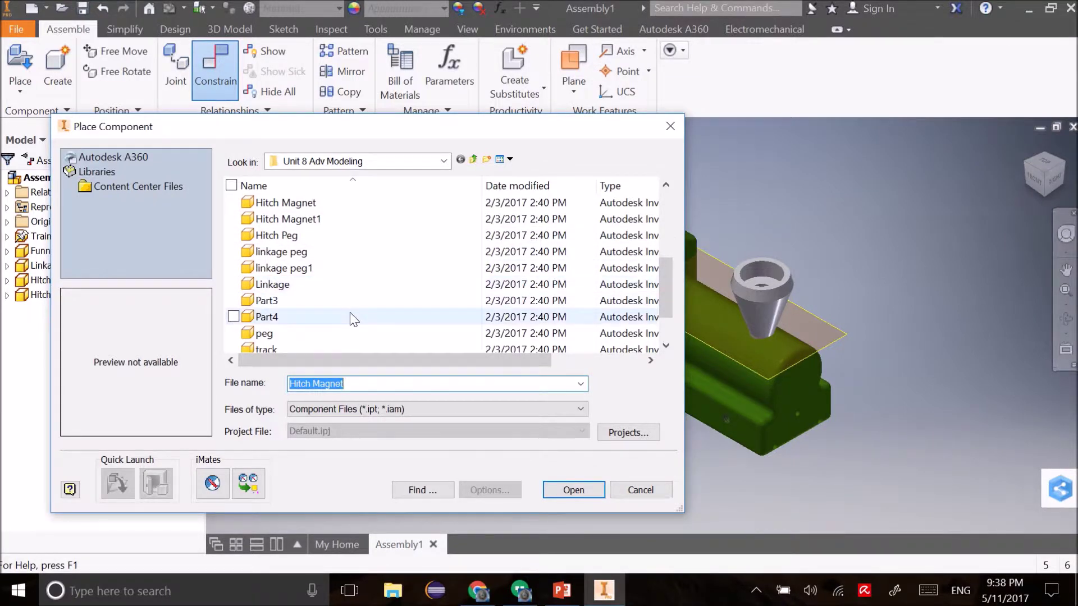
pyautogui.scroll(-1, 345, 268)
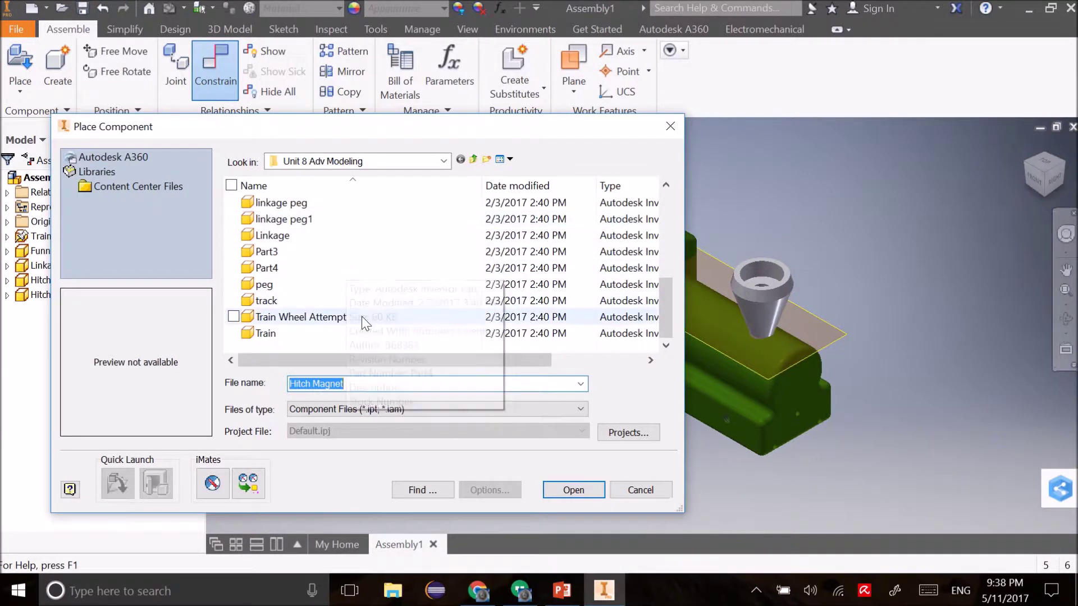
pyautogui.scroll(3, 361, 303)
pyautogui.click(363, 240)
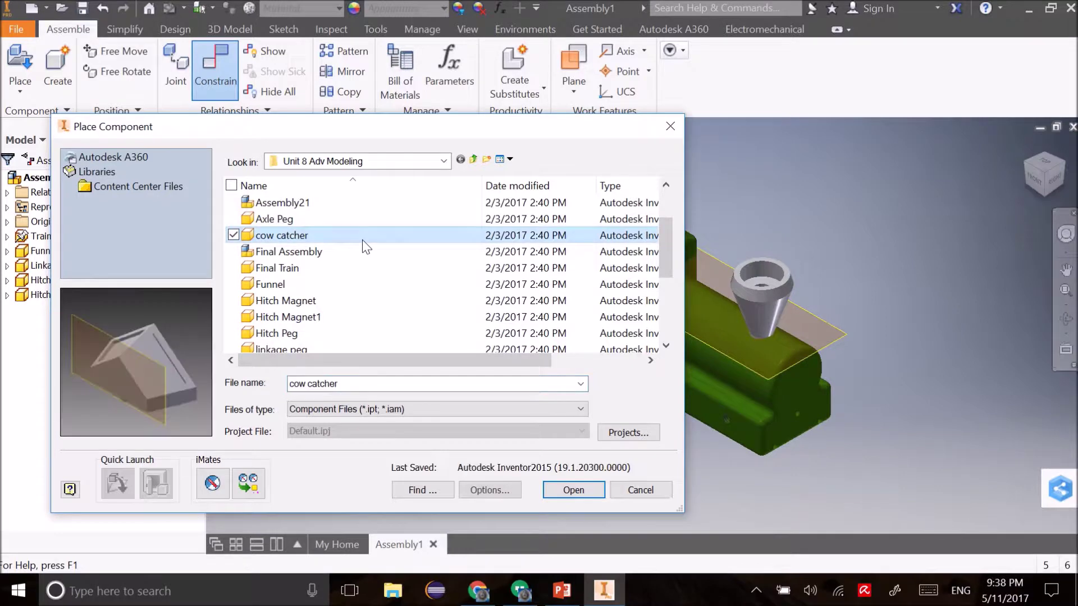
pyautogui.click(348, 269)
pyautogui.click(353, 302)
pyautogui.click(354, 320)
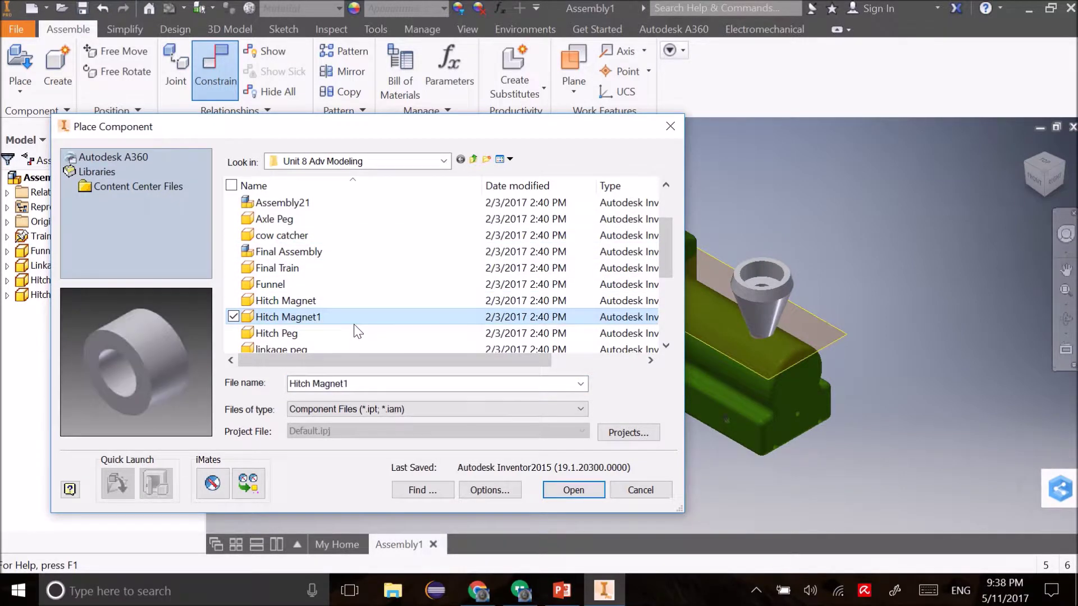
pyautogui.scroll(-1, 352, 312)
pyautogui.click(352, 312)
pyautogui.doubleClick(352, 316)
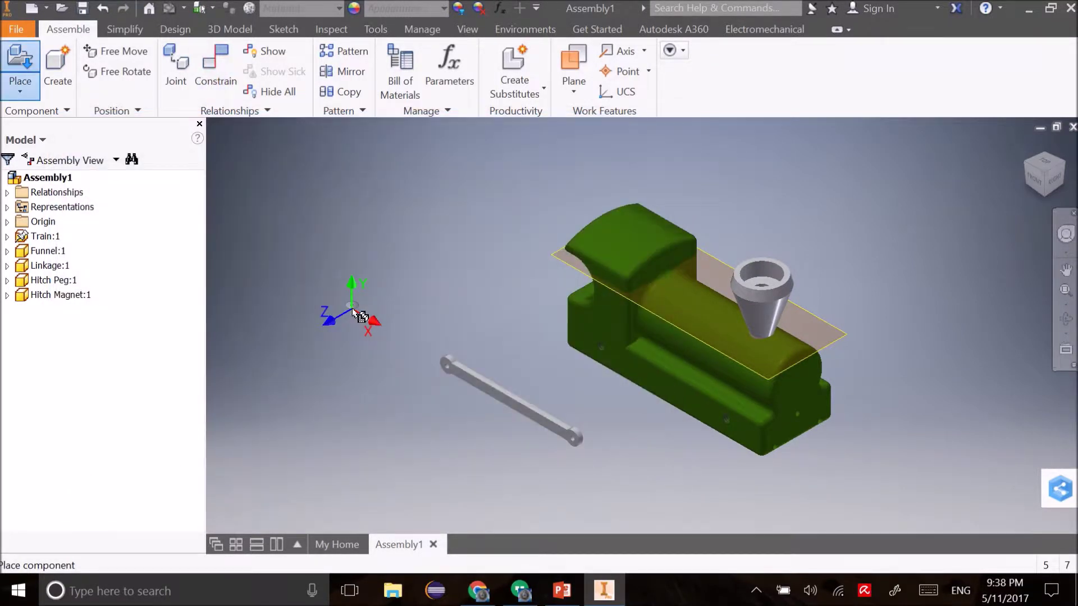
pyautogui.click(358, 375)
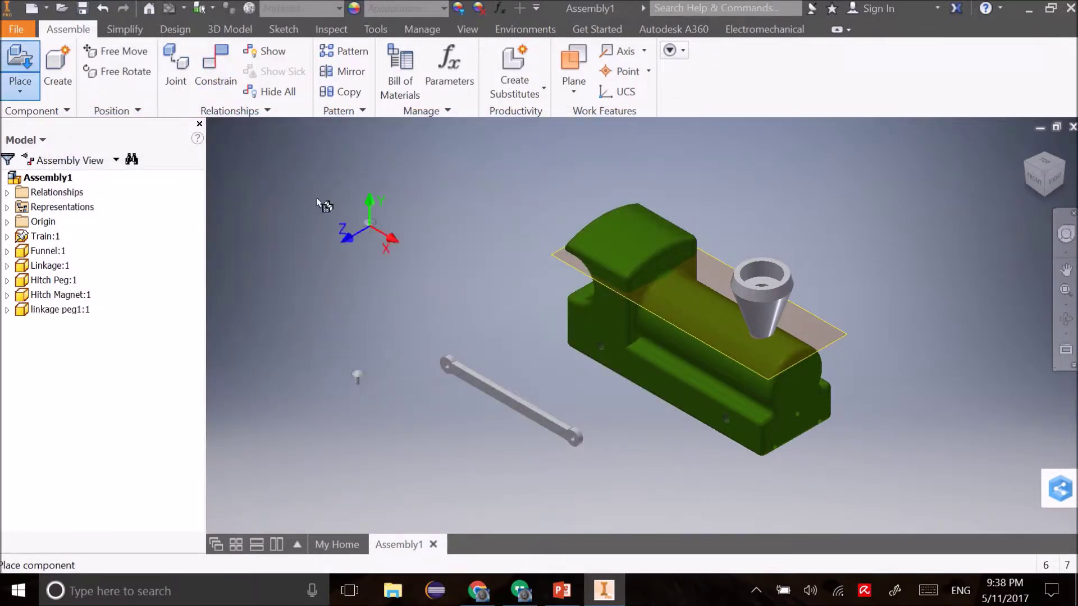
# Step: Place one peg part in the empty space just above the small linkage peg
pyautogui.click(21, 72)
pyautogui.scroll(-4, 378, 308)
pyautogui.click(376, 303)
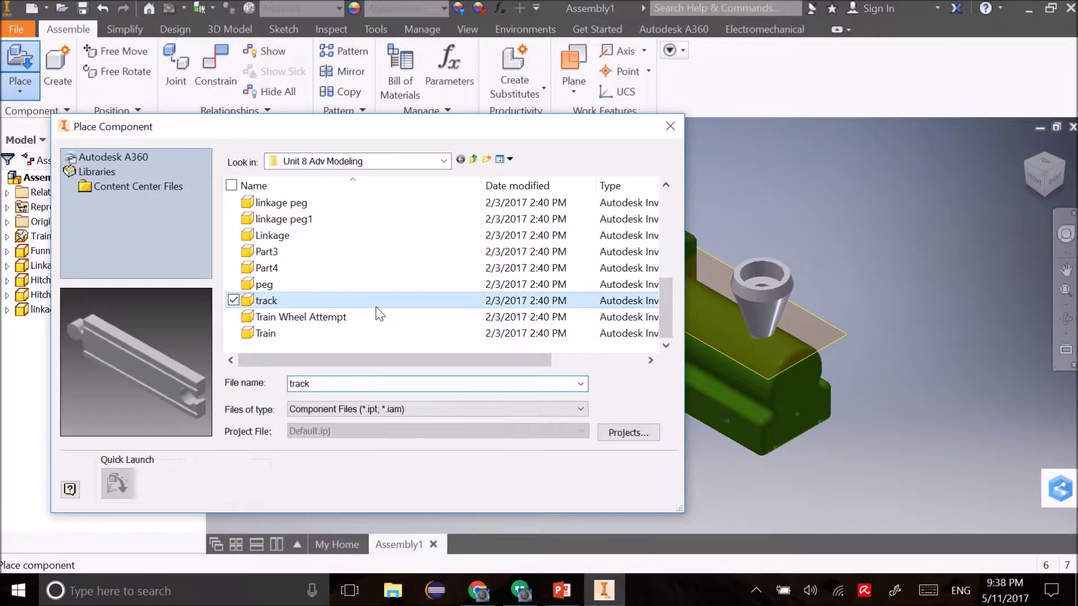
pyautogui.click(370, 285)
pyautogui.click(369, 269)
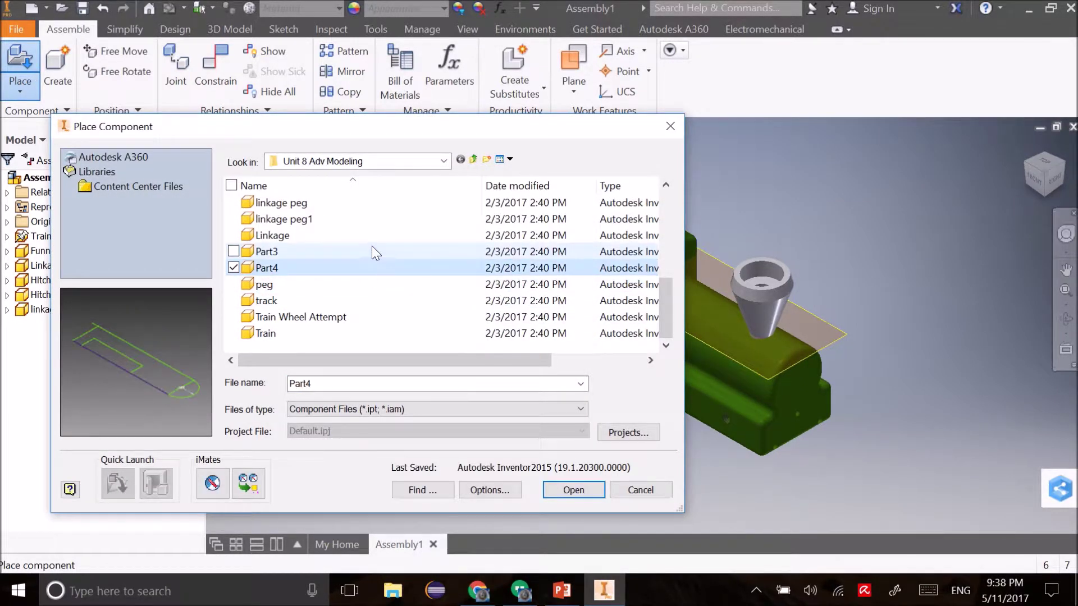
pyautogui.click(378, 279)
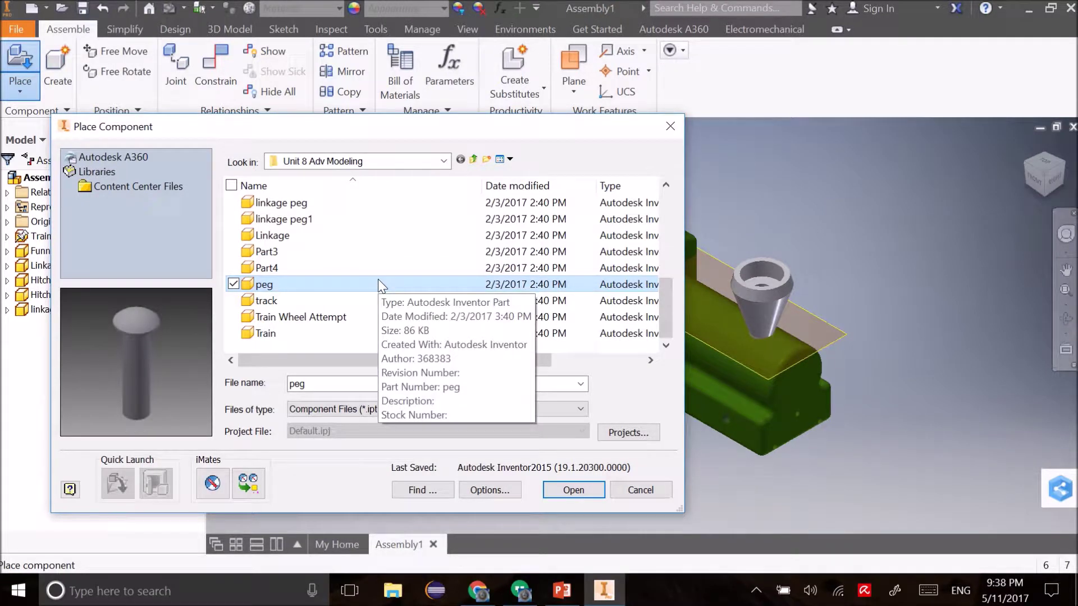
pyautogui.doubleClick(379, 279)
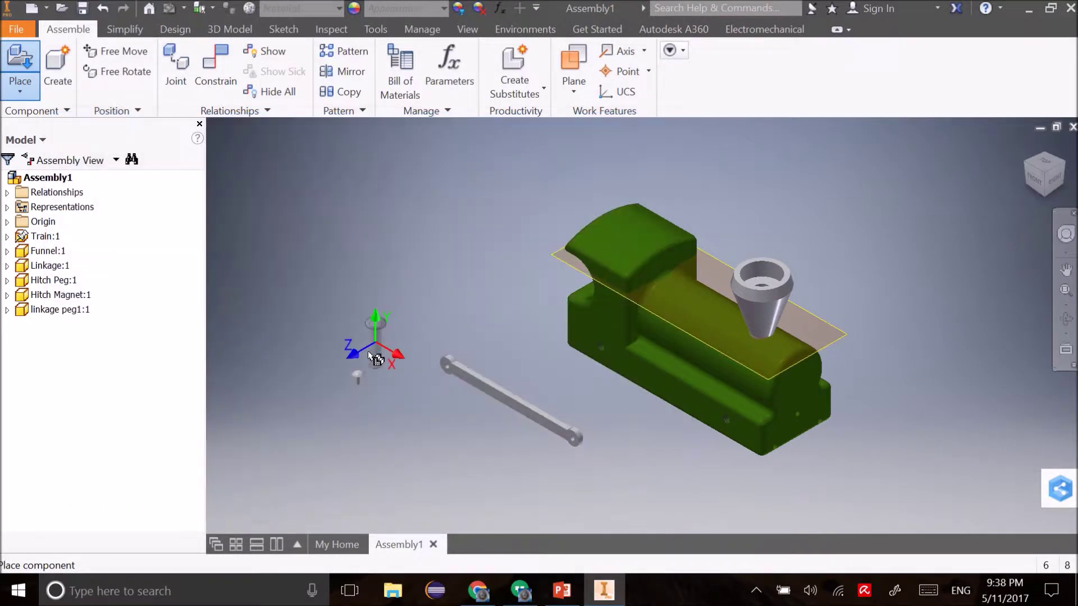
pyautogui.click(376, 314)
# Step: Place one Train Wheel Attempt part from the Unit 8 Adv Modeling folder in the empty space beyond the peg
pyautogui.click(20, 71)
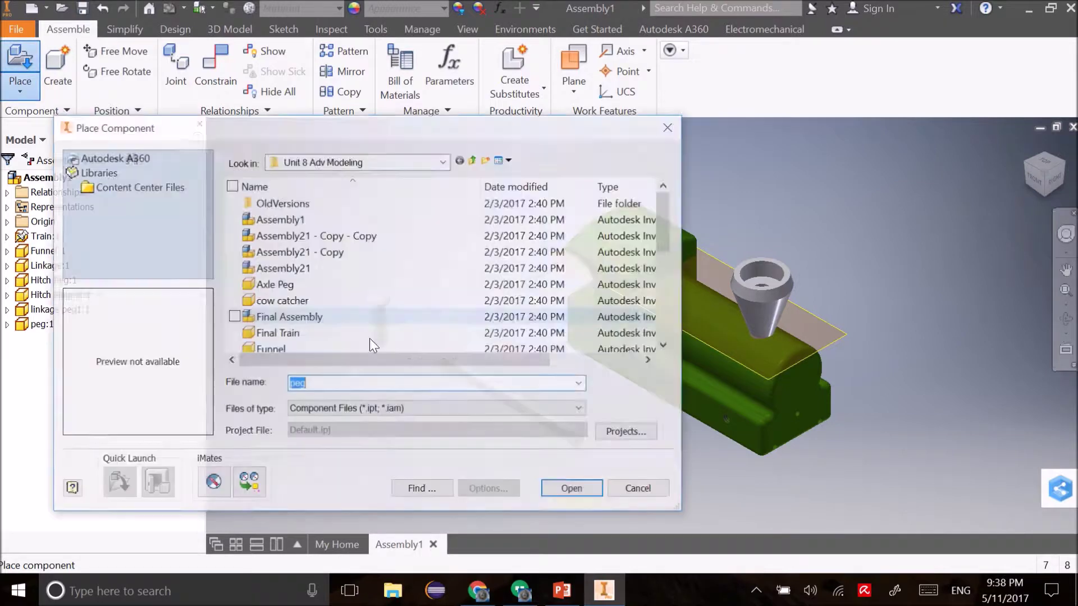
pyautogui.scroll(-5, 351, 286)
pyautogui.click(369, 318)
pyautogui.click(364, 303)
pyautogui.click(363, 318)
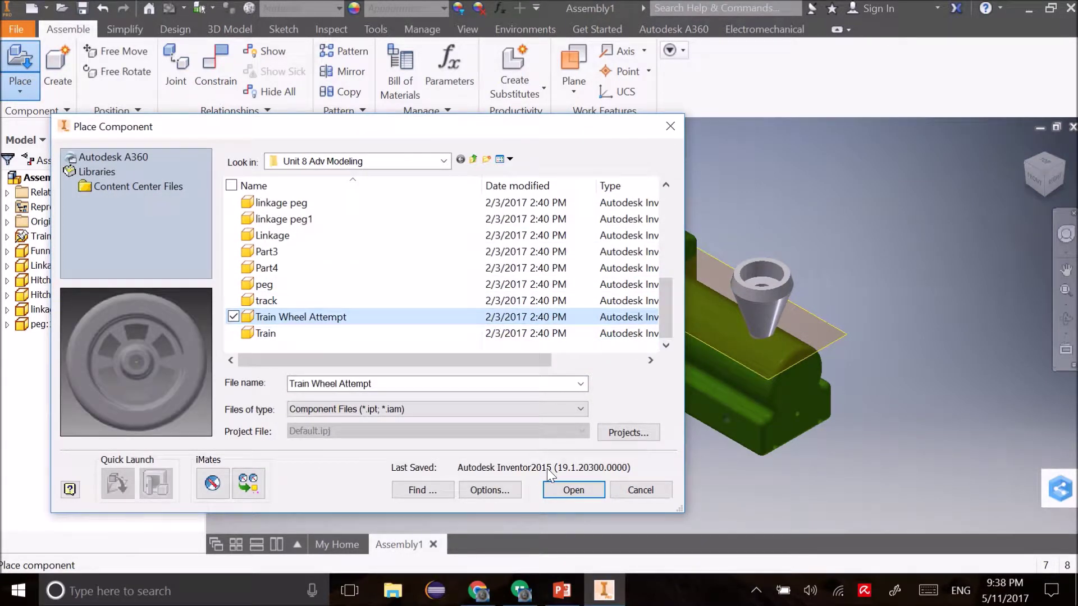
pyautogui.click(566, 488)
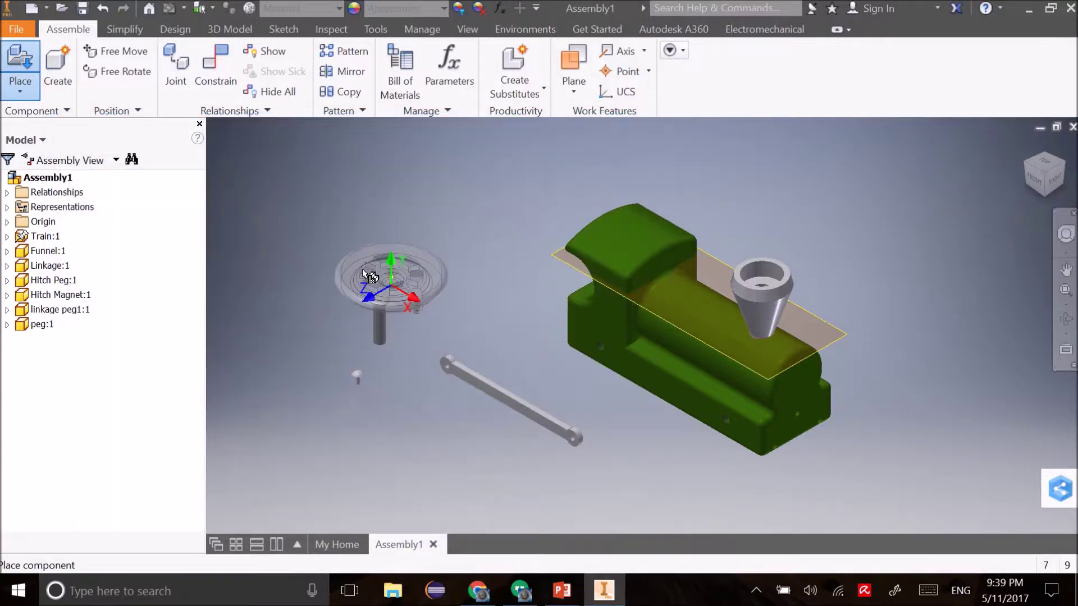
pyautogui.click(312, 227)
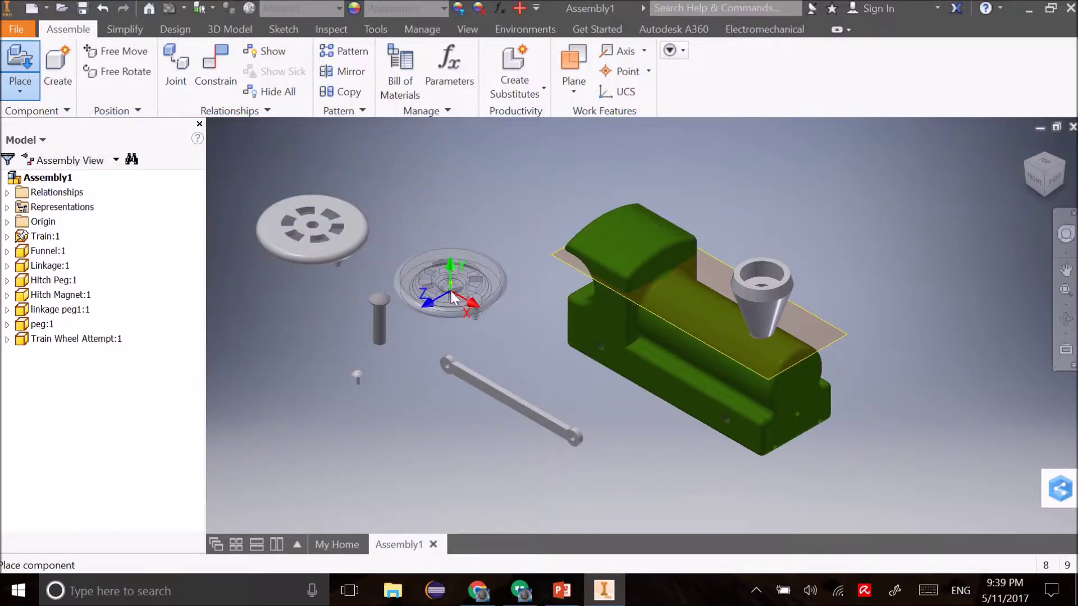
pyautogui.press('Escape')
# Step: Reposition the peg, the small linkage peg and the wheel so they sit apart beside the linkage
pyautogui.moveTo(383, 309); pyautogui.dragTo(405, 289)
pyautogui.moveTo(362, 379); pyautogui.dragTo(388, 380)
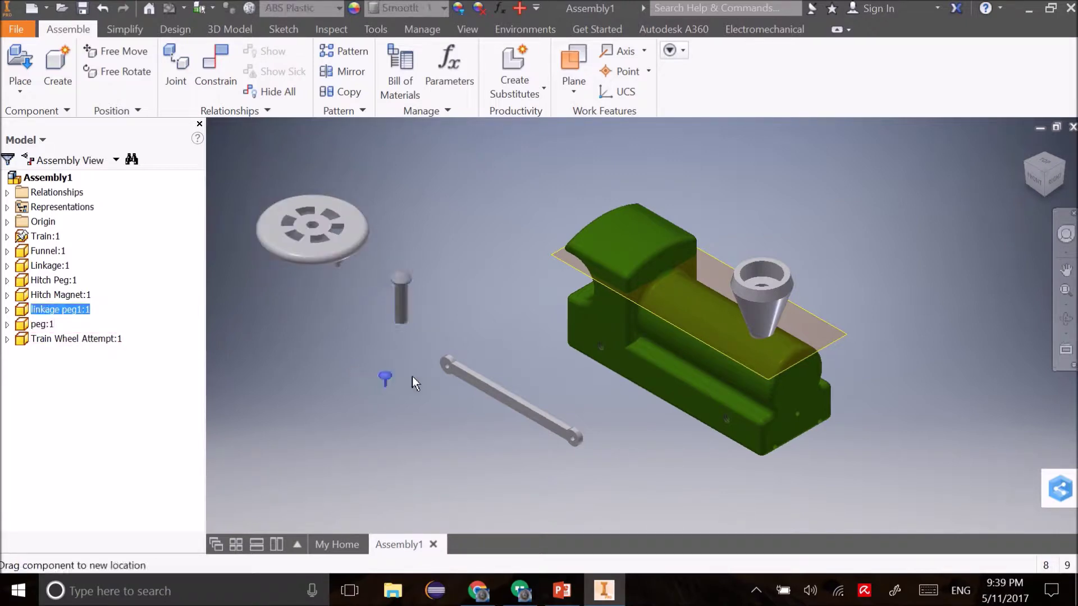
pyautogui.click(447, 368)
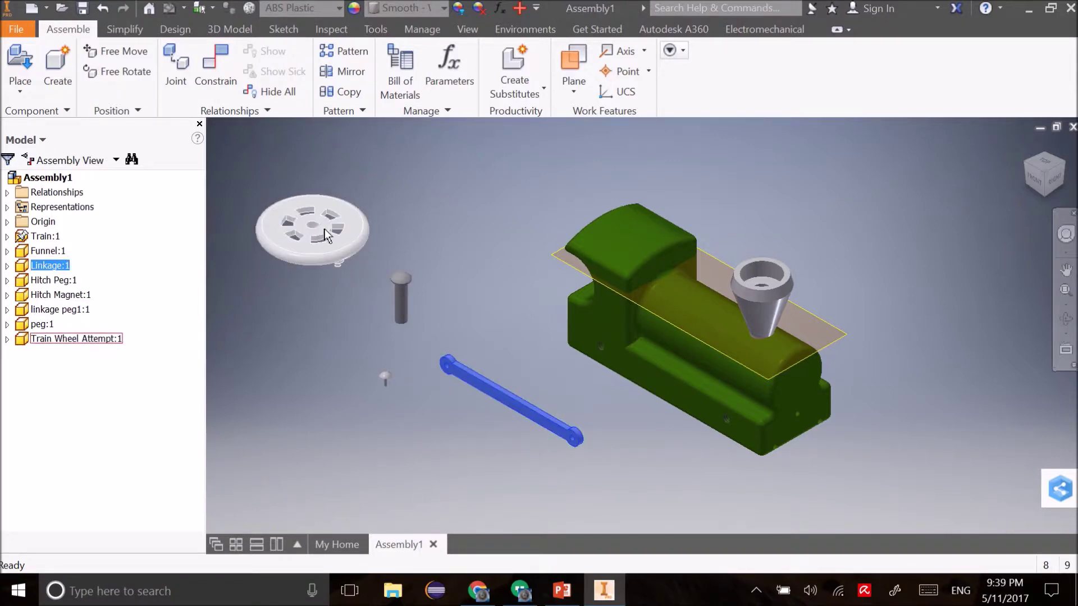
pyautogui.moveTo(335, 227); pyautogui.dragTo(302, 257)
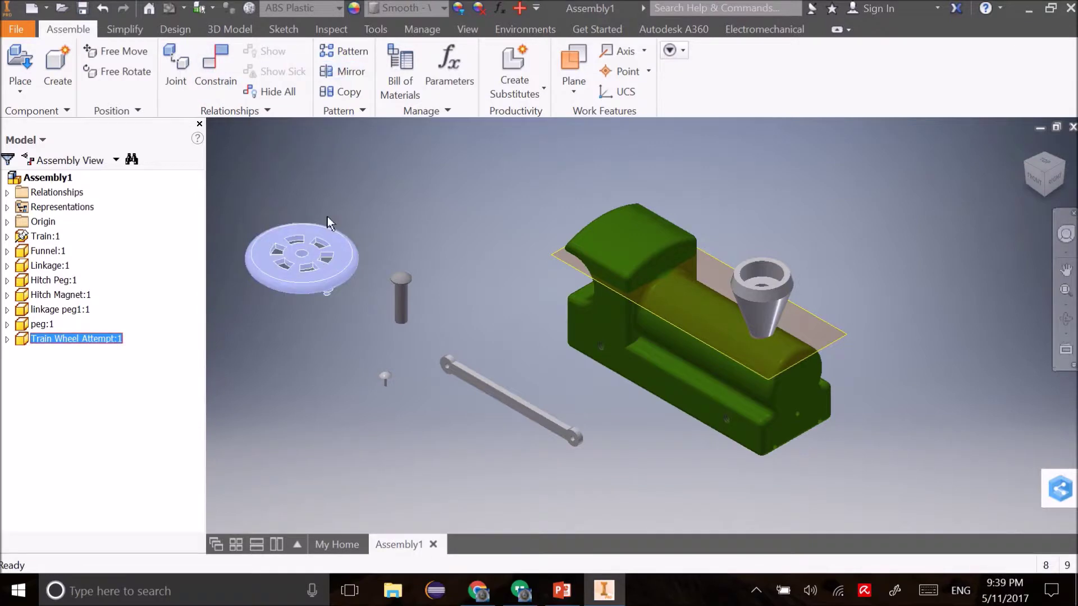
# Step: Free-rotate the wheel until it stands upright with its spoked face pointing outward, roughly parallel to the train's side
pyautogui.click(119, 71)
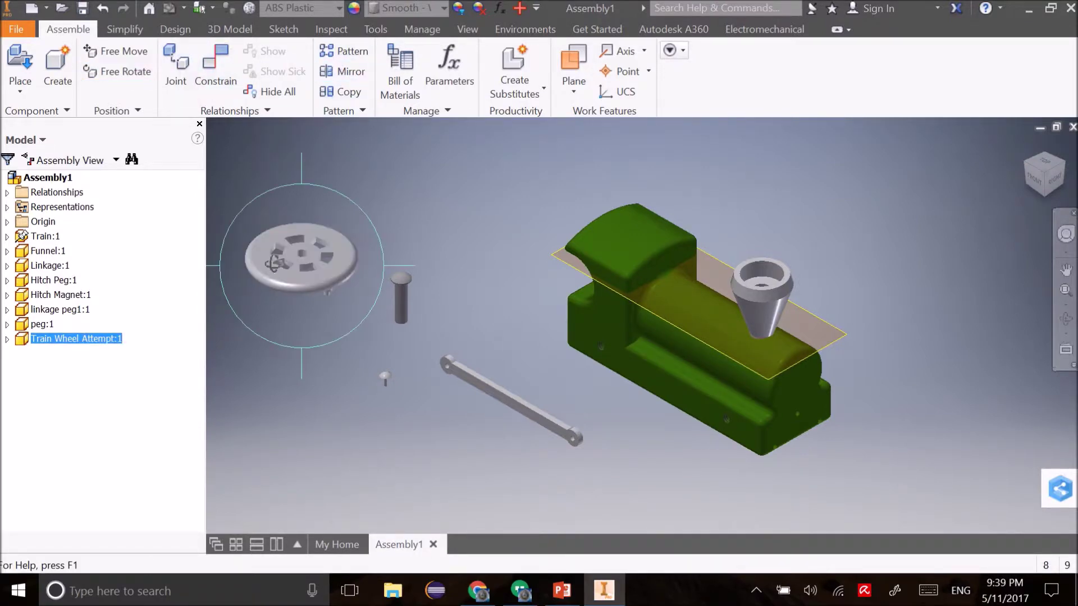
pyautogui.moveTo(273, 263); pyautogui.dragTo(162, 228)
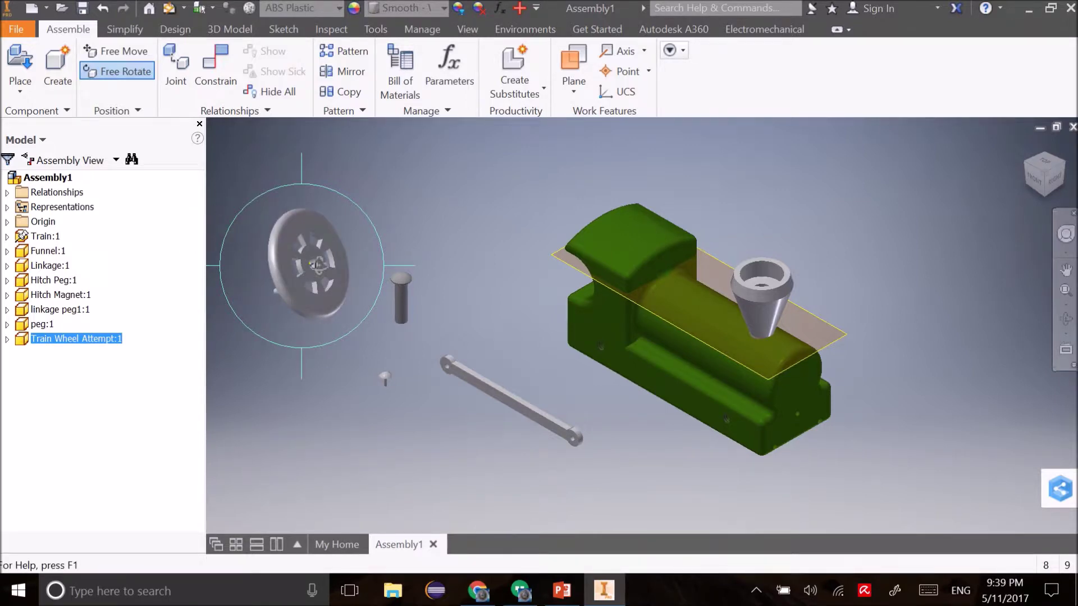
pyautogui.press('Escape')
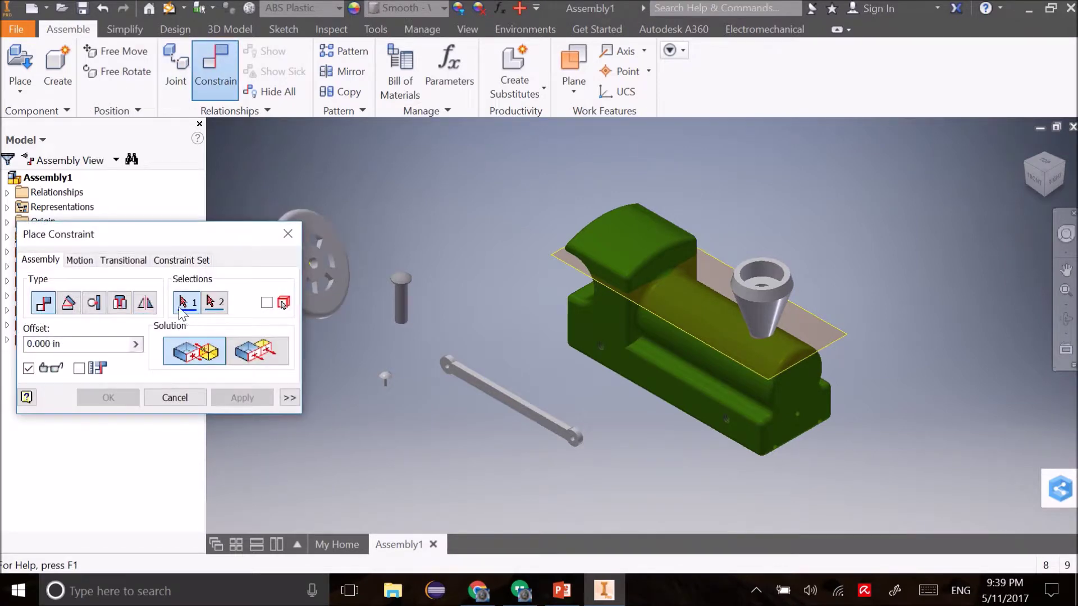
# Step: Apply an Insert constraint with 0 in offset between the wheel's centre hole and the rear hole in the train's side
pyautogui.click(115, 306)
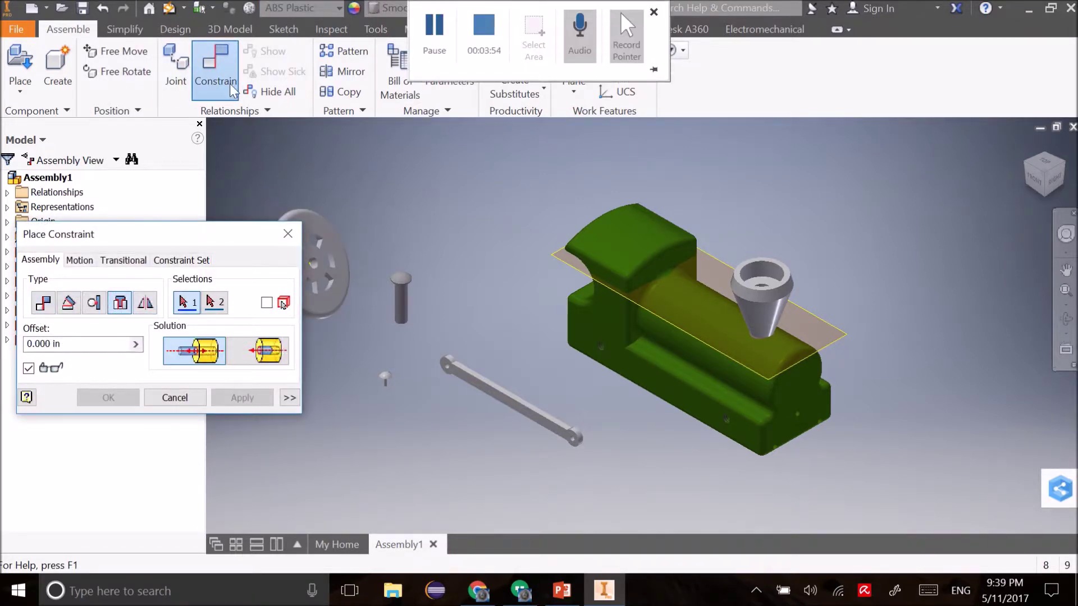
pyautogui.click(314, 262)
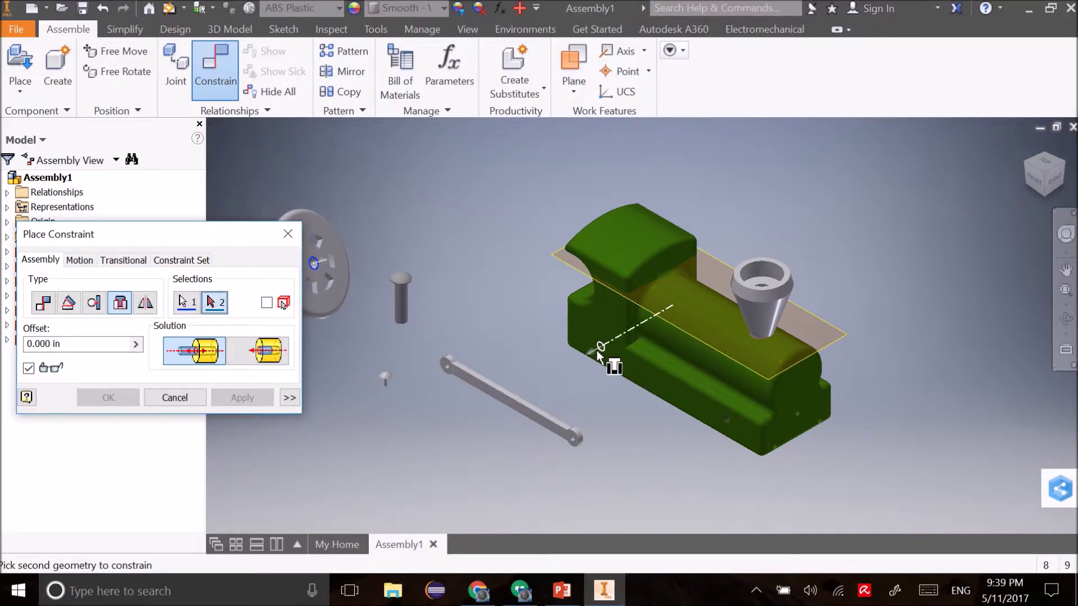
pyautogui.click(598, 352)
pyautogui.click(267, 398)
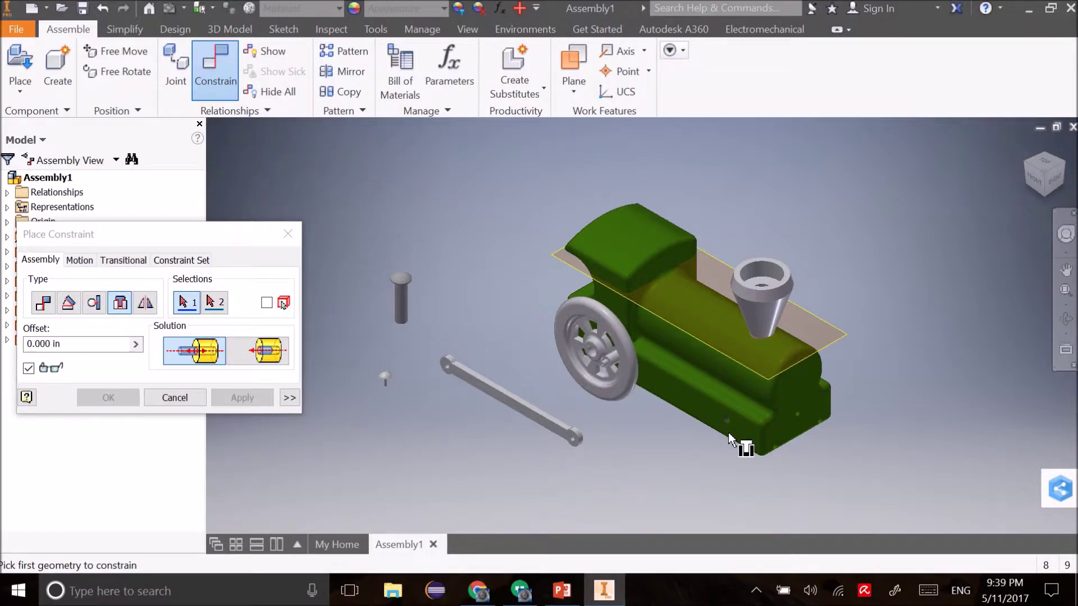
# Step: Apply an Insert constraint with 0 in offset between the linkage's rear end hole and the small off-centre hole on the wheel
pyautogui.scroll(-2, 711, 416)
pyautogui.moveTo(702, 407); pyautogui.dragTo(679, 408, button='middle')
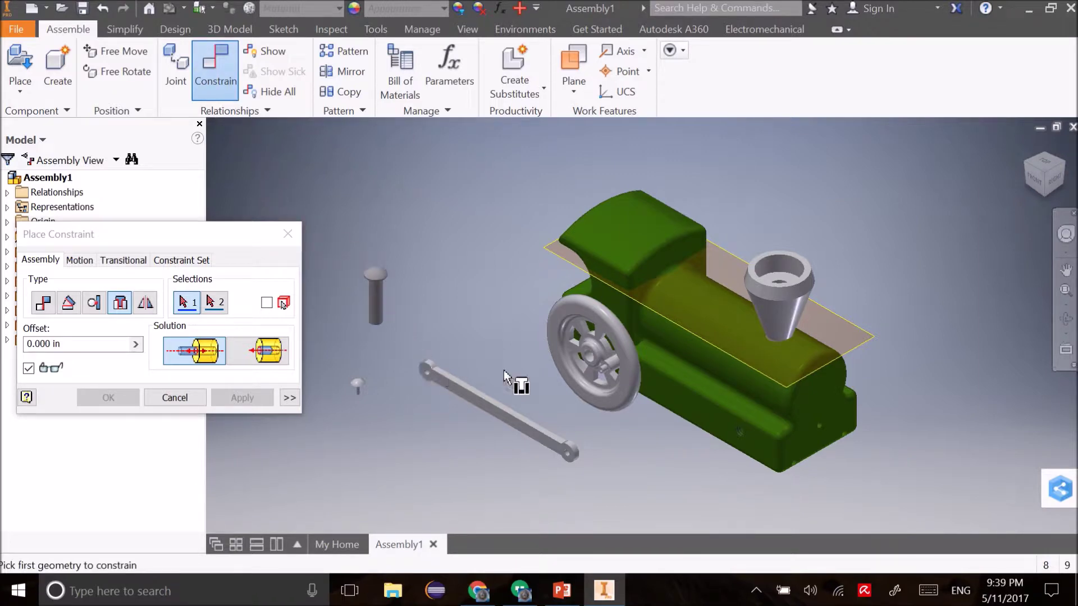
pyautogui.click(422, 372)
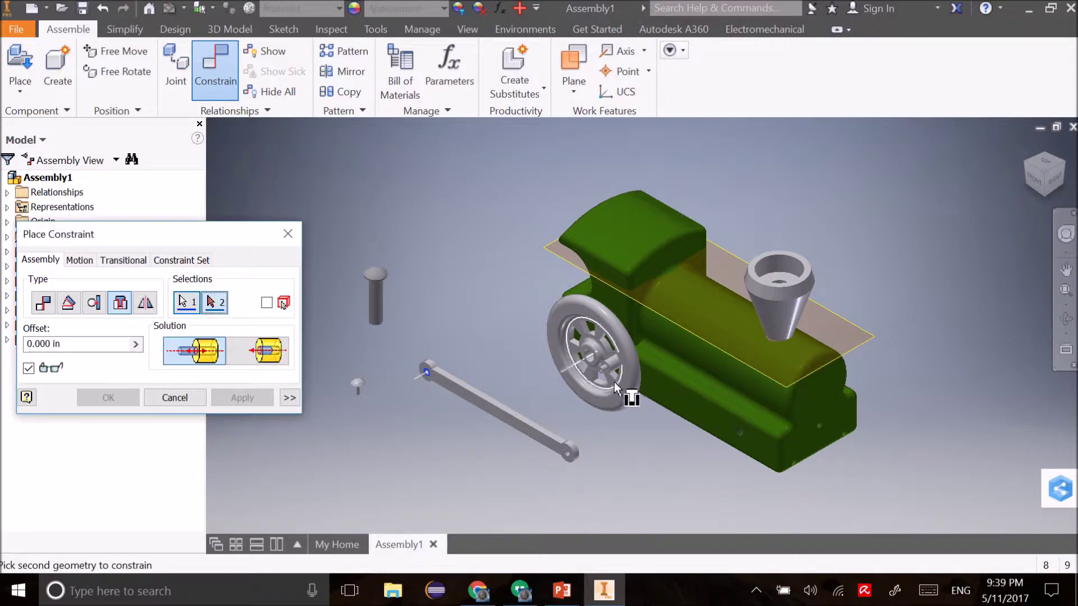
pyautogui.scroll(-3, 609, 381)
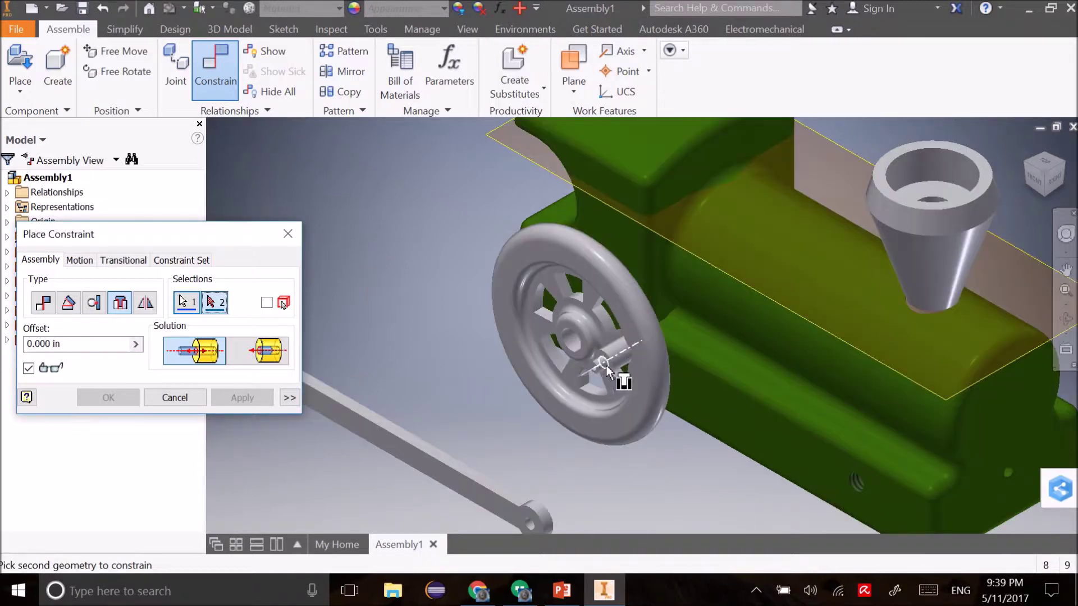
pyautogui.click(605, 365)
pyautogui.click(238, 393)
# Step: Apply an Insert constraint with 0 in offset between the underside of the small linkage peg's head and the linkage's hole at the wheel
pyautogui.moveTo(383, 437); pyautogui.dragTo(612, 419, button='middle')
pyautogui.scroll(3, 606, 417)
pyautogui.scroll(-3, 424, 407)
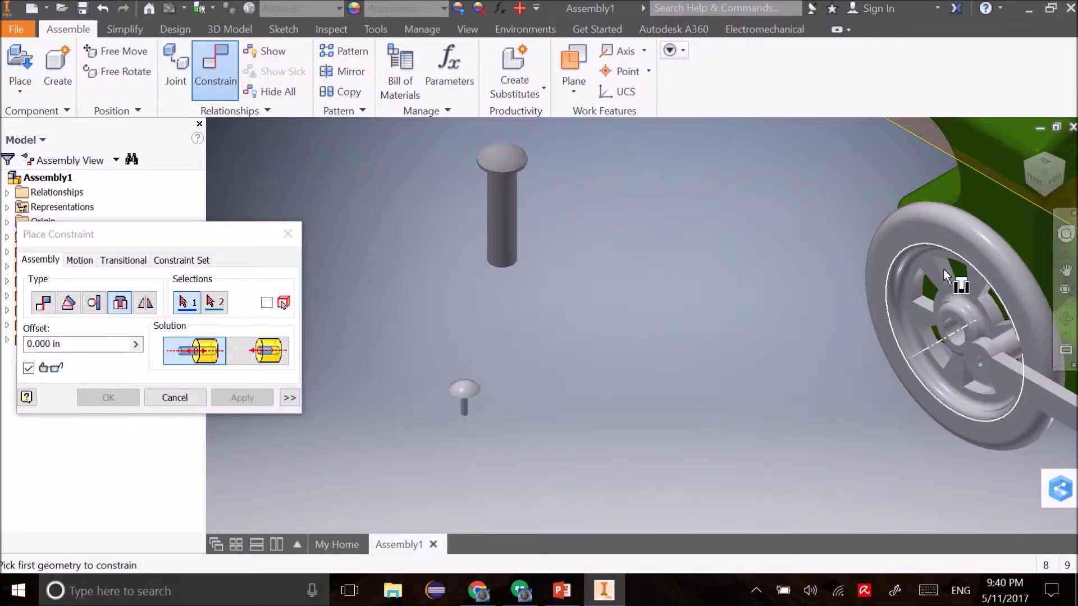
pyautogui.click(1044, 195)
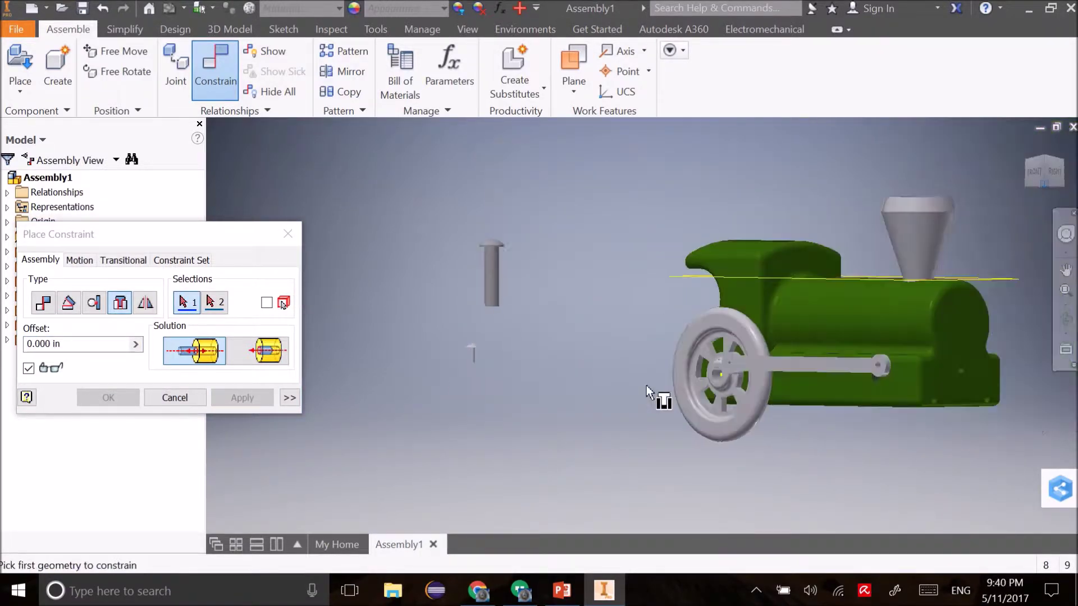
pyautogui.click(433, 317)
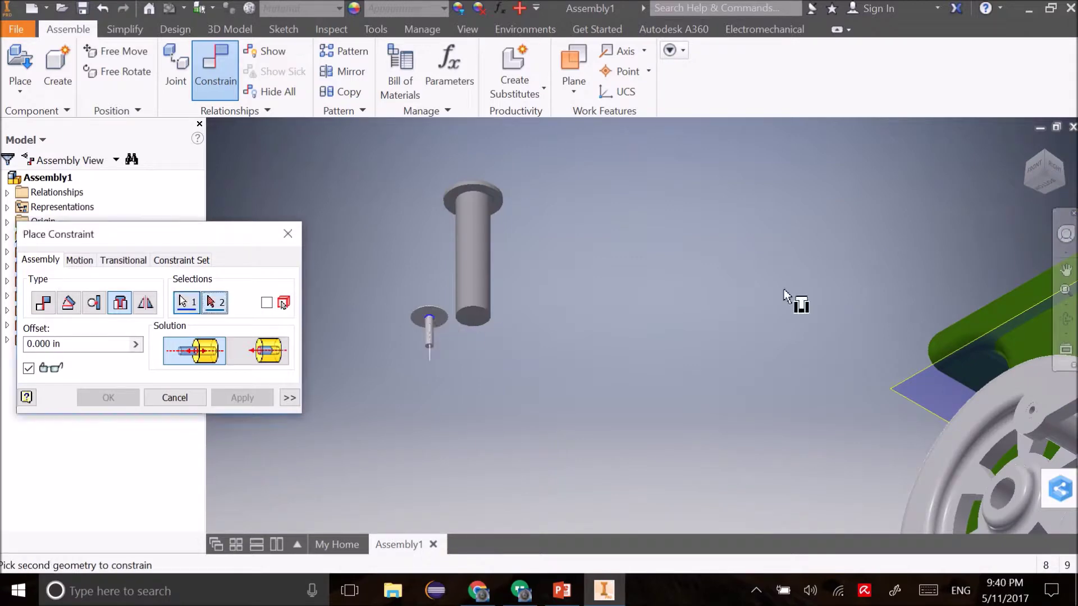
pyautogui.click(1029, 190)
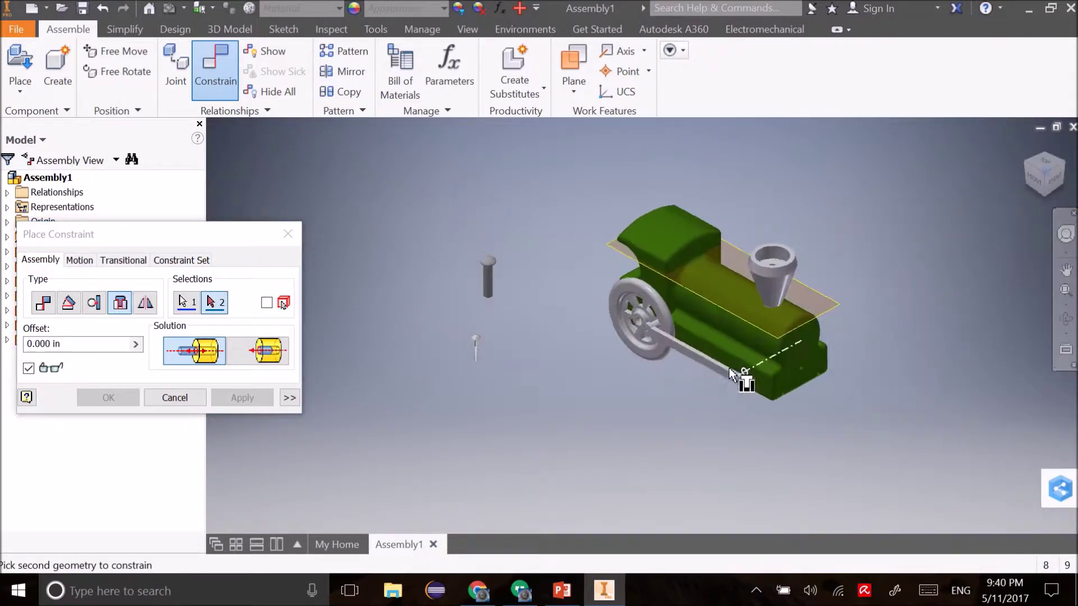
pyautogui.scroll(5, 678, 383)
pyautogui.click(549, 195)
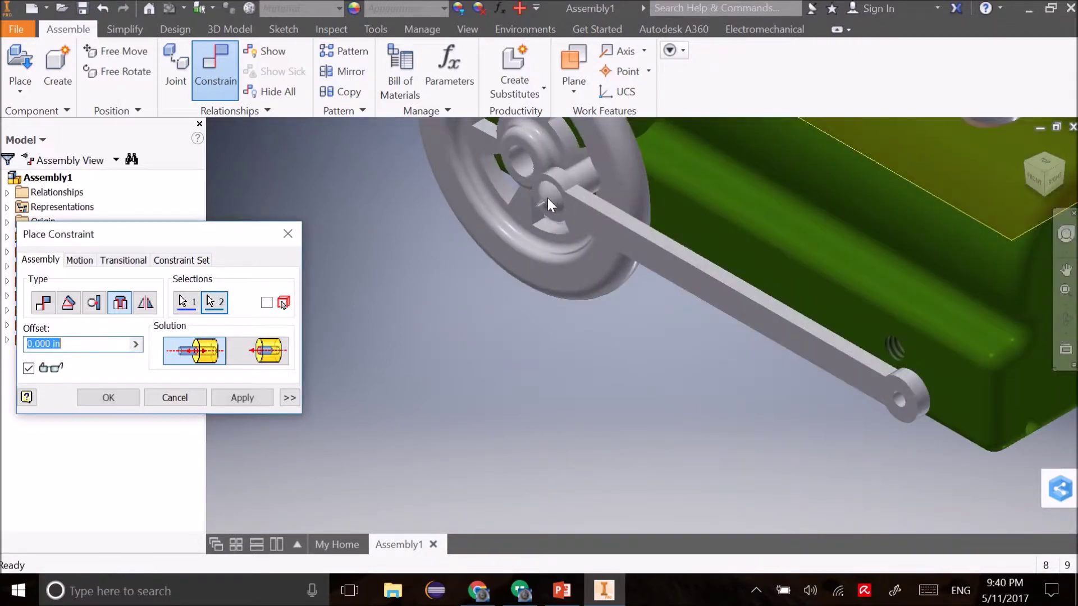
pyautogui.click(242, 397)
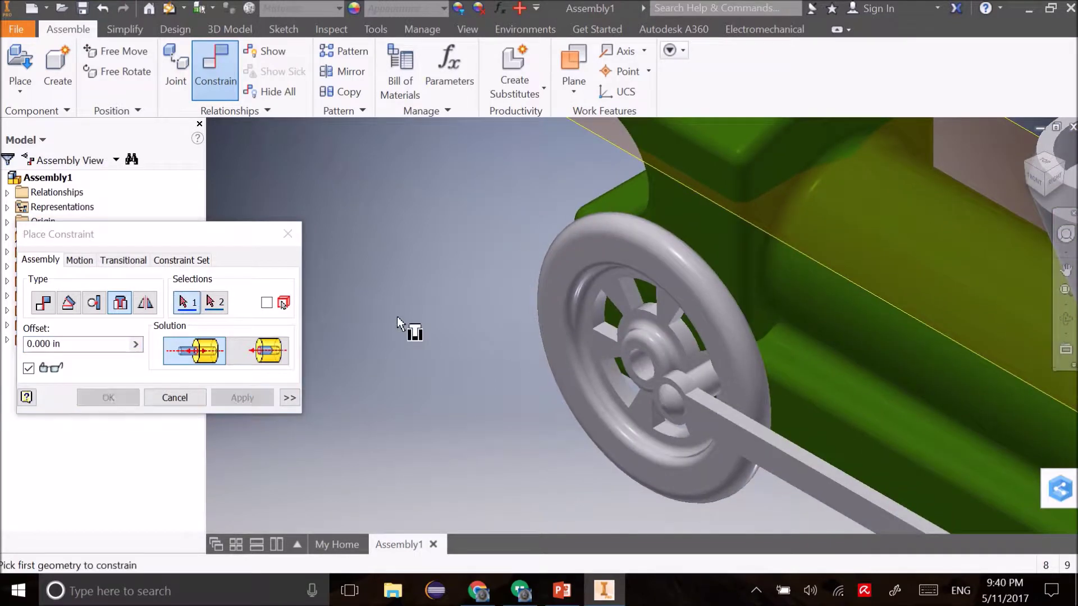
# Step: Apply an Insert constraint with 0 in offset between the underside of the peg's domed head and the wheel's centre hole
pyautogui.moveTo(409, 339); pyautogui.dragTo(797, 359, button='middle')
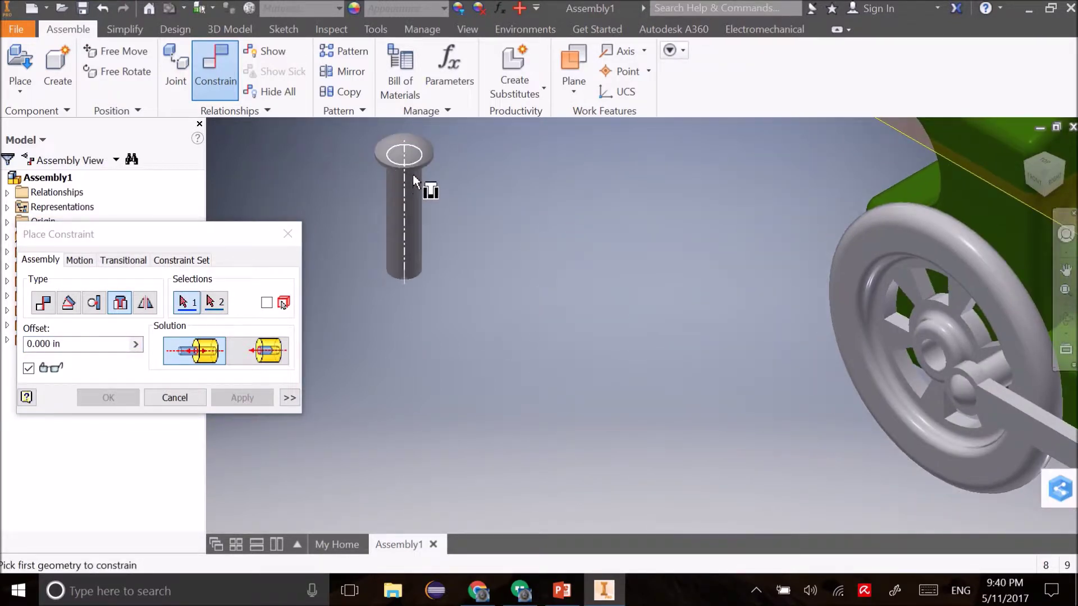
pyautogui.click(414, 181)
pyautogui.click(948, 358)
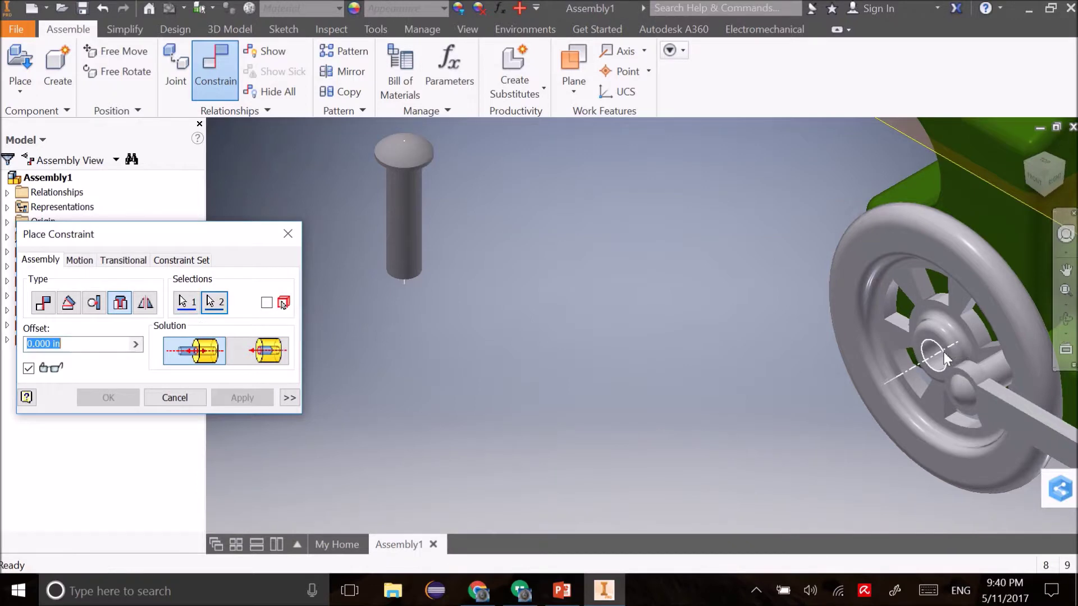
pyautogui.click(243, 398)
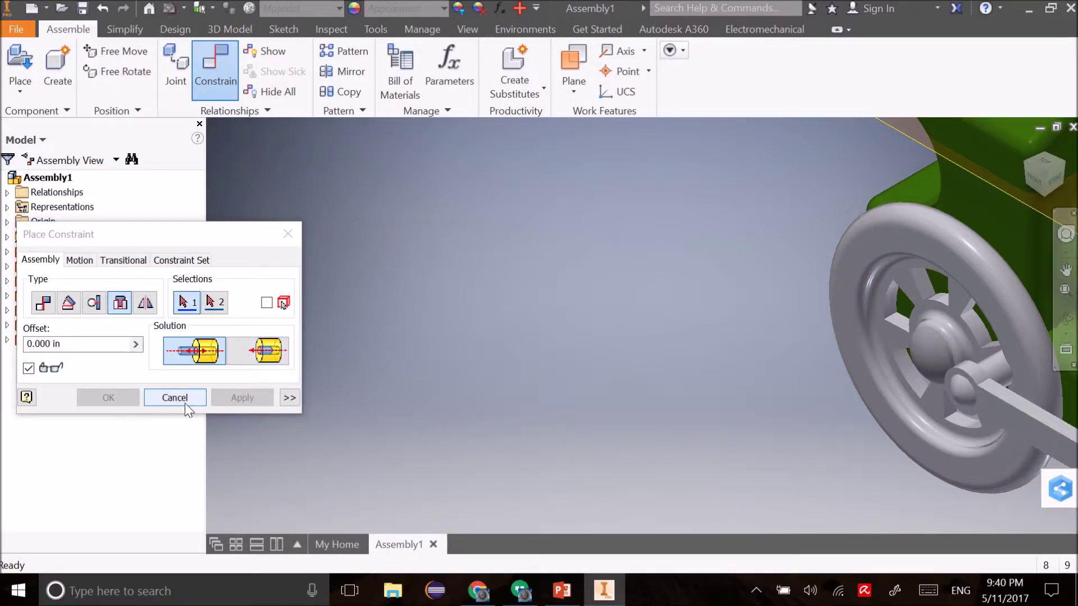
pyautogui.click(184, 403)
# Step: Save the assembly as Assembly1 in the Documents folder together with its dependent files
pyautogui.hotkey('ctrl', 's')
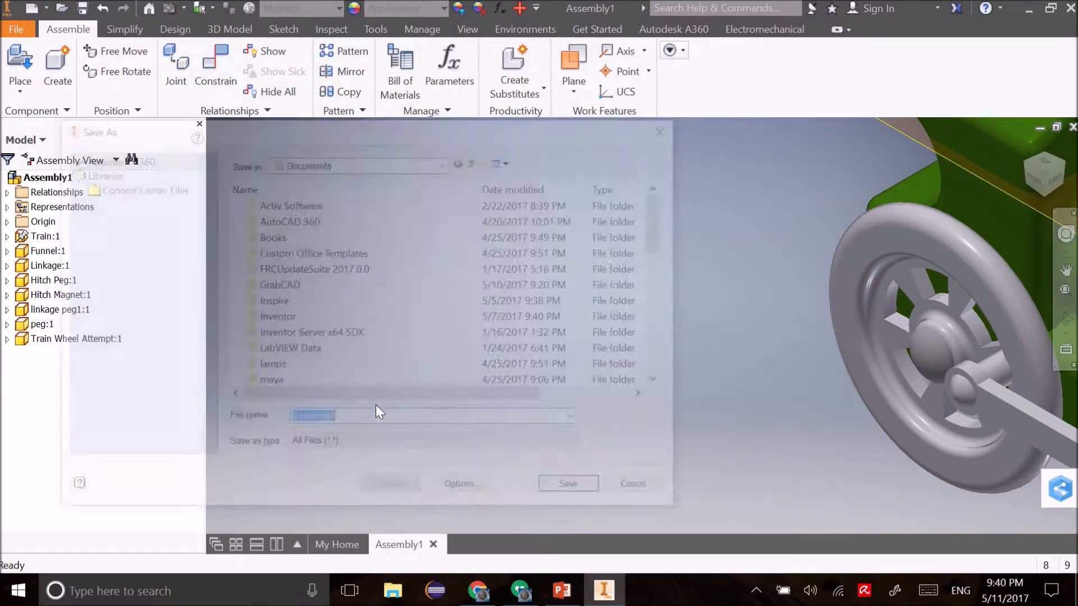
pyautogui.click(575, 490)
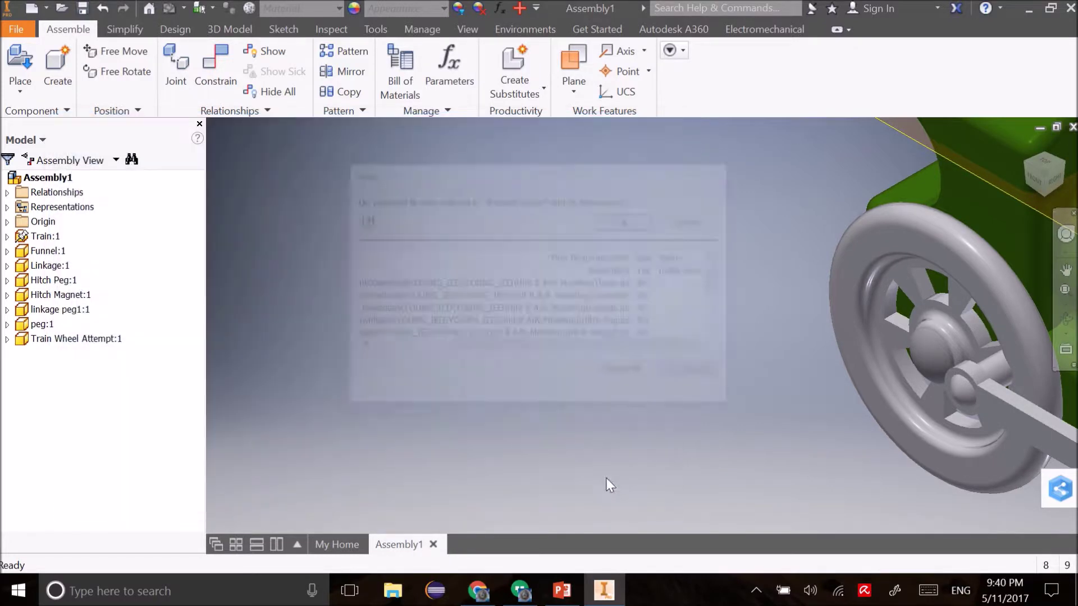
pyautogui.click(621, 220)
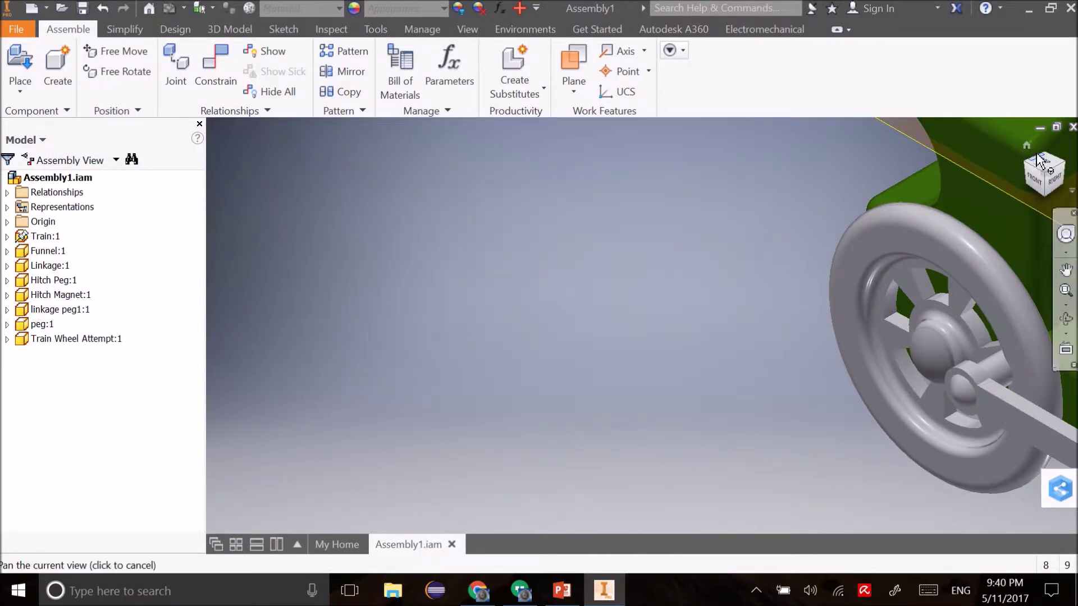
pyautogui.click(1026, 146)
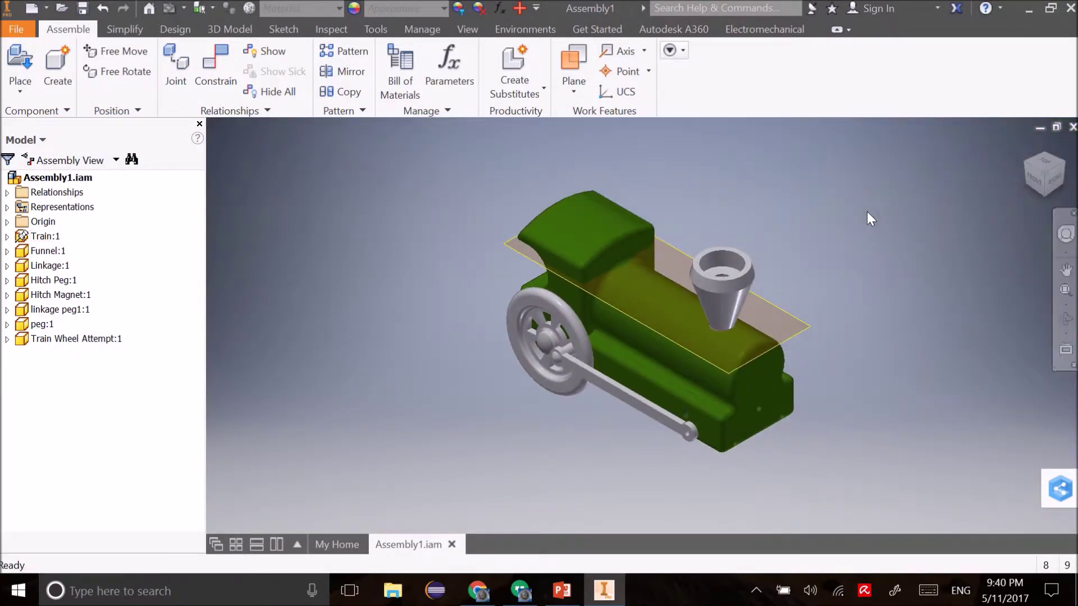
pyautogui.moveTo(815, 348); pyautogui.dragTo(766, 267, button='middle')
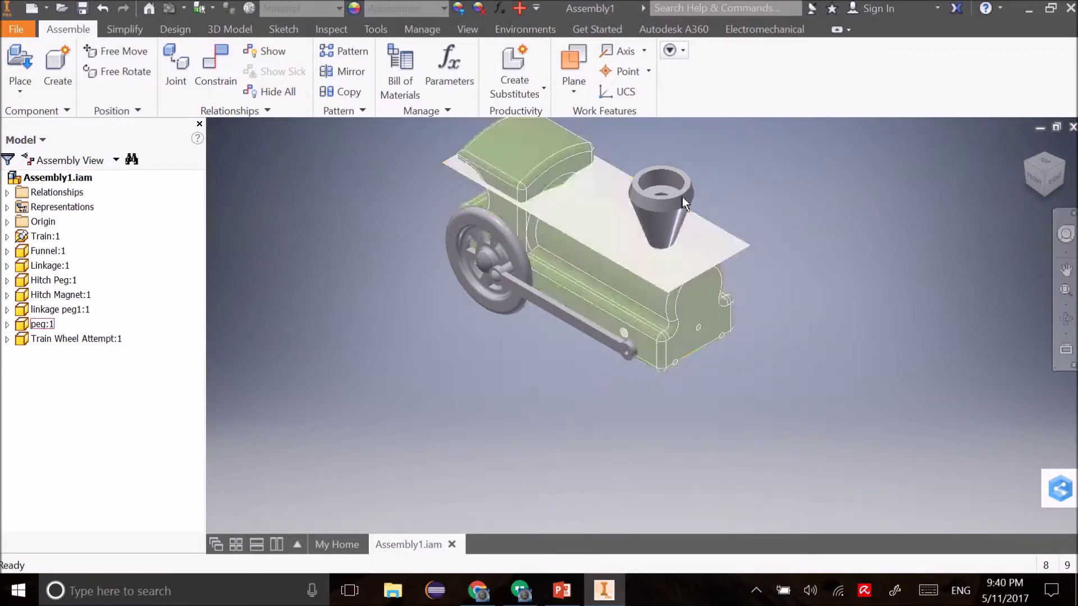
pyautogui.moveTo(516, 228); pyautogui.dragTo(490, 322, button='middle')
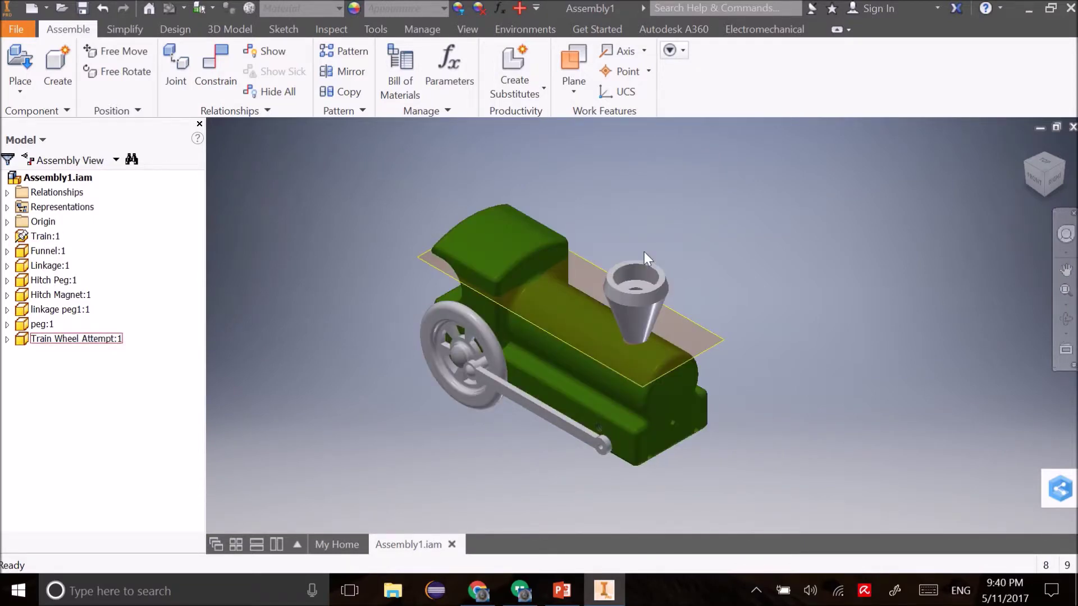
pyautogui.moveTo(509, 197); pyautogui.dragTo(533, 147, button='middle')
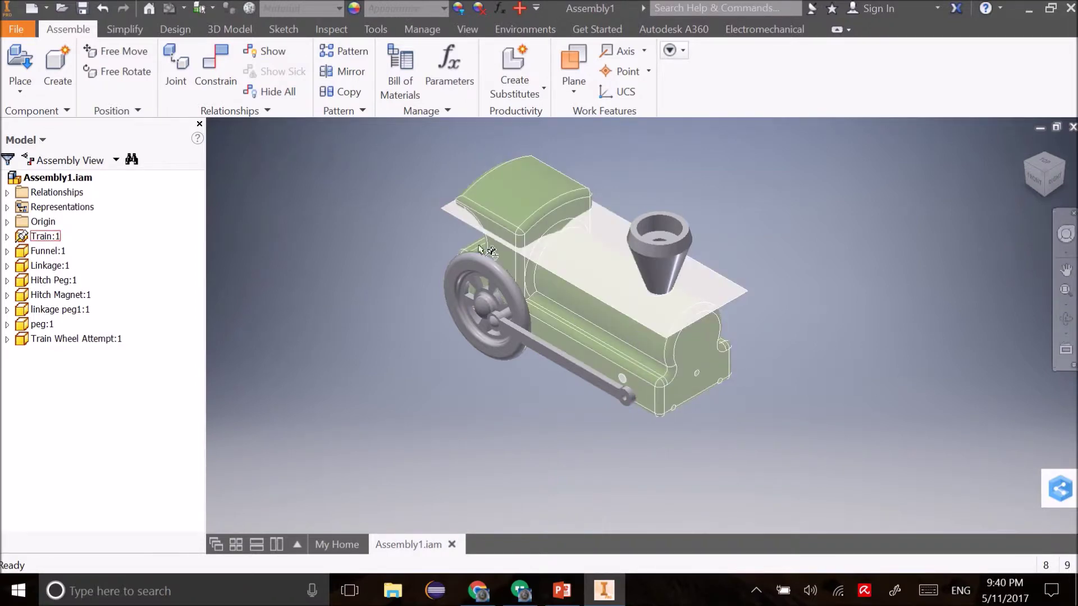
pyautogui.click(568, 85)
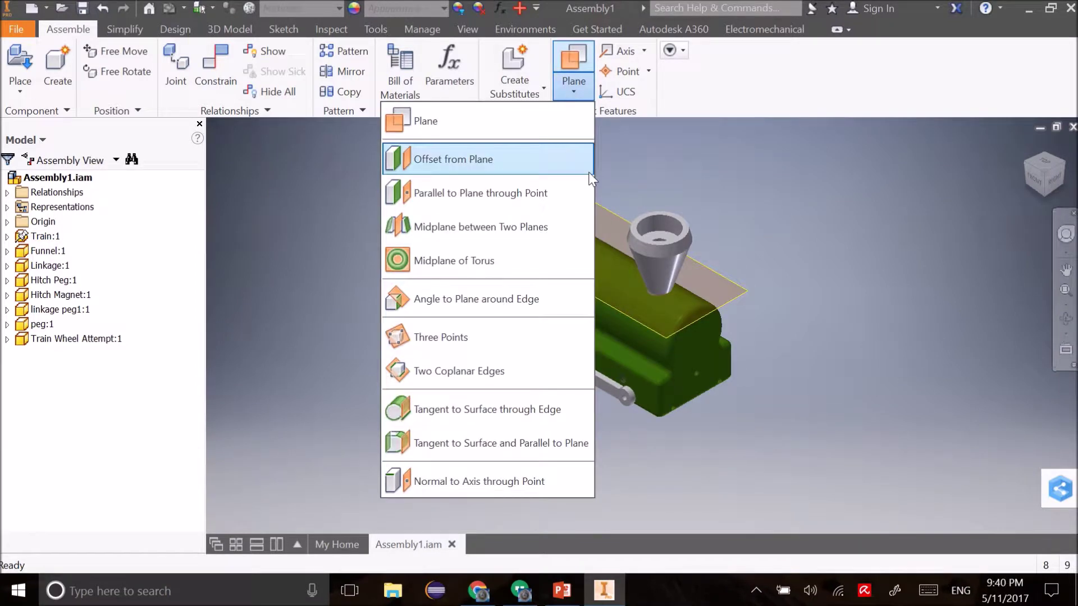
pyautogui.click(502, 237)
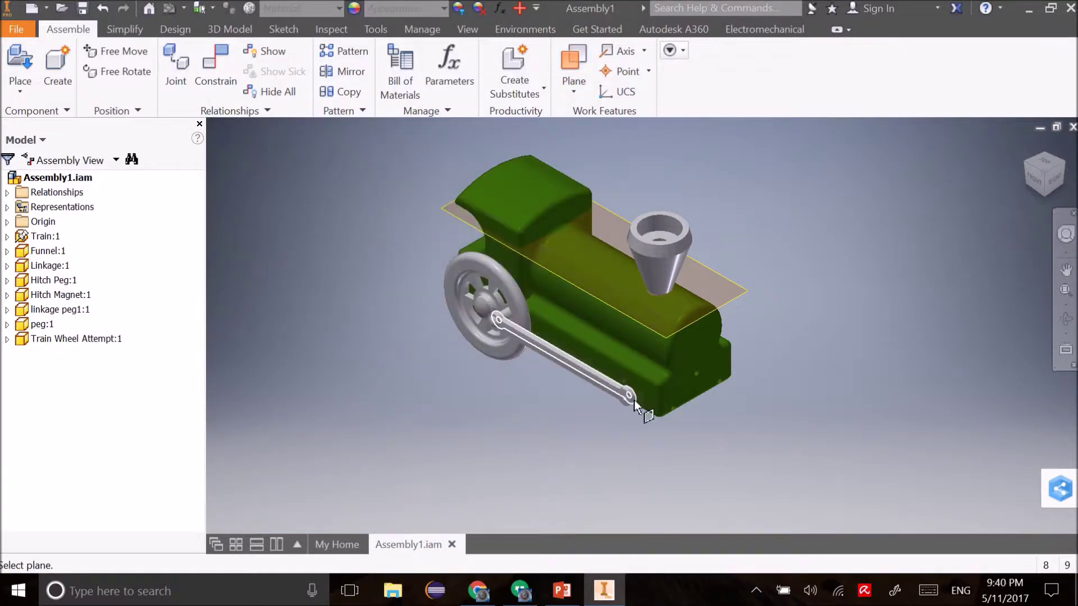
pyautogui.click(1046, 159)
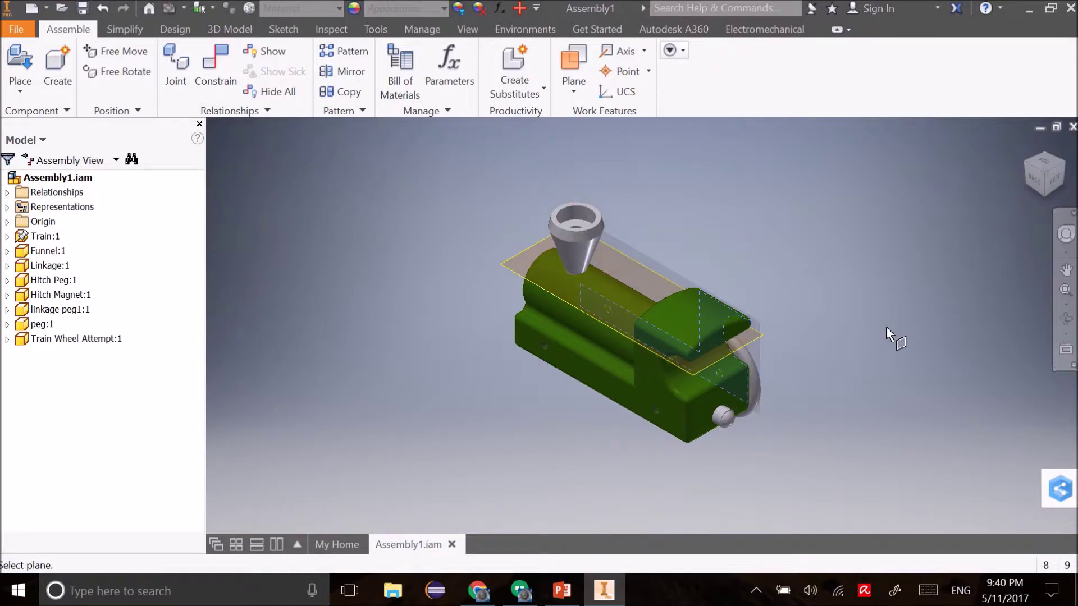
pyautogui.click(1035, 180)
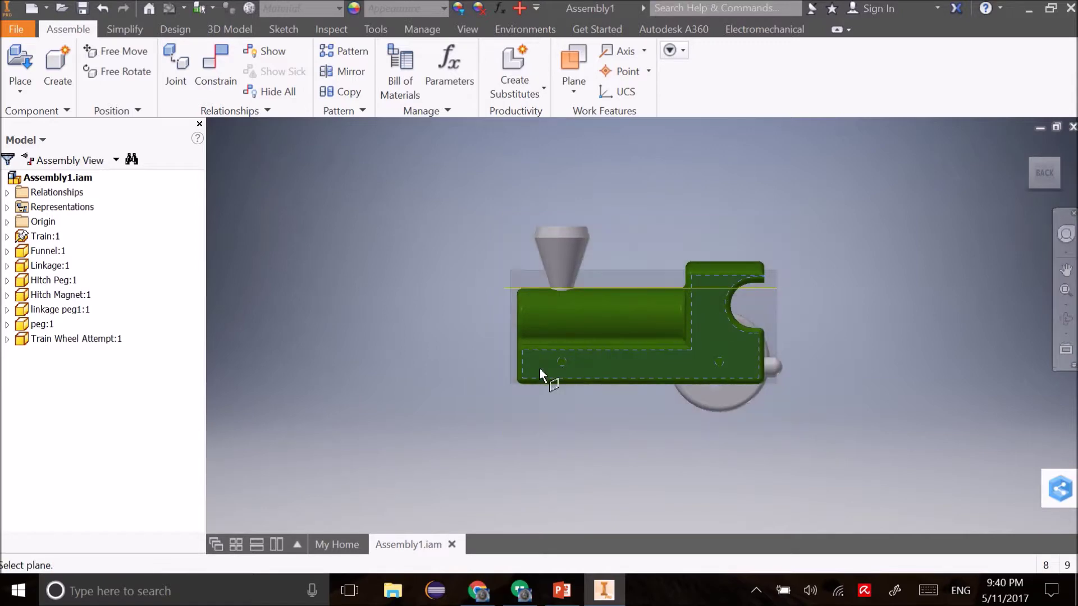
pyautogui.click(1032, 161)
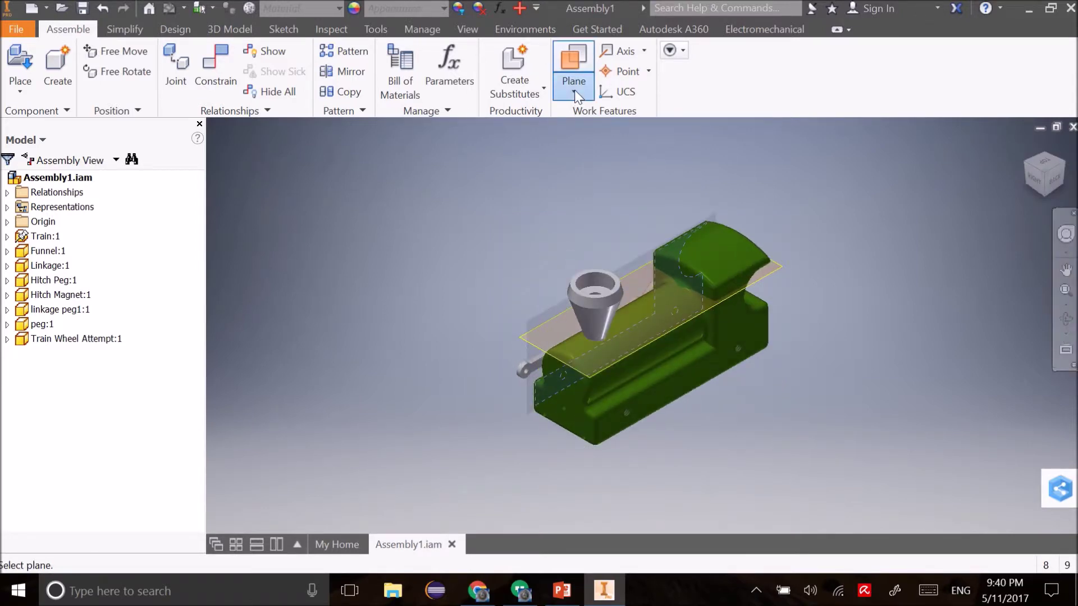
pyautogui.click(574, 90)
pyautogui.click(486, 225)
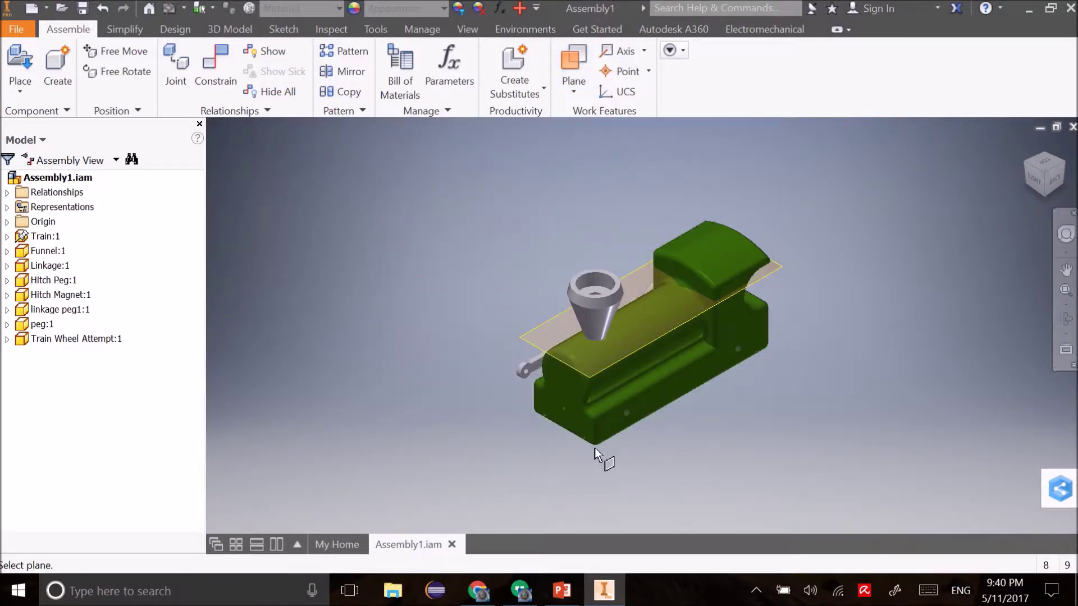
pyautogui.click(616, 430)
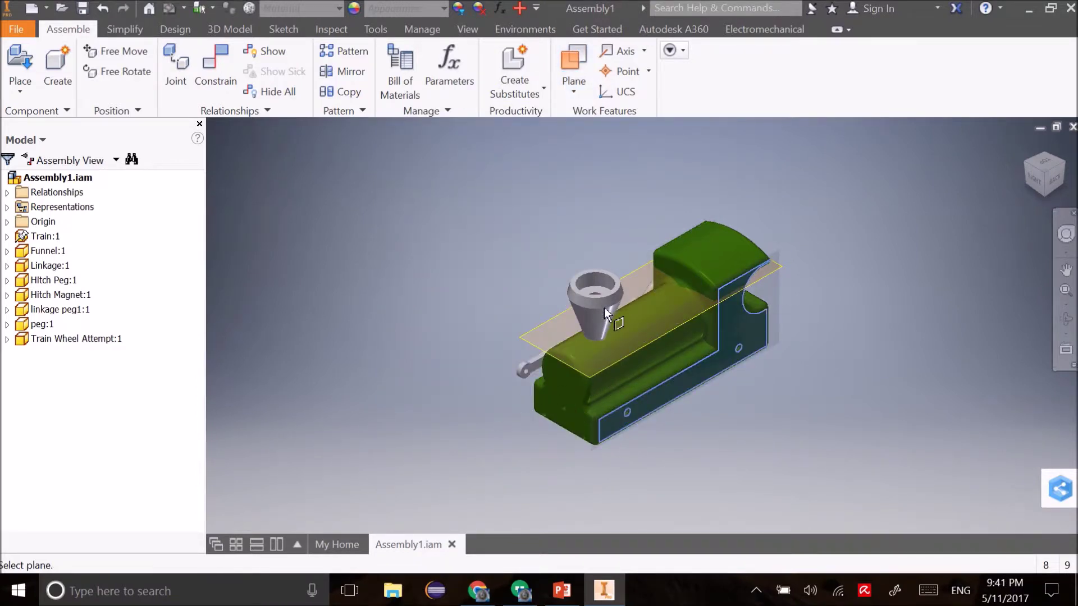
pyautogui.click(1027, 167)
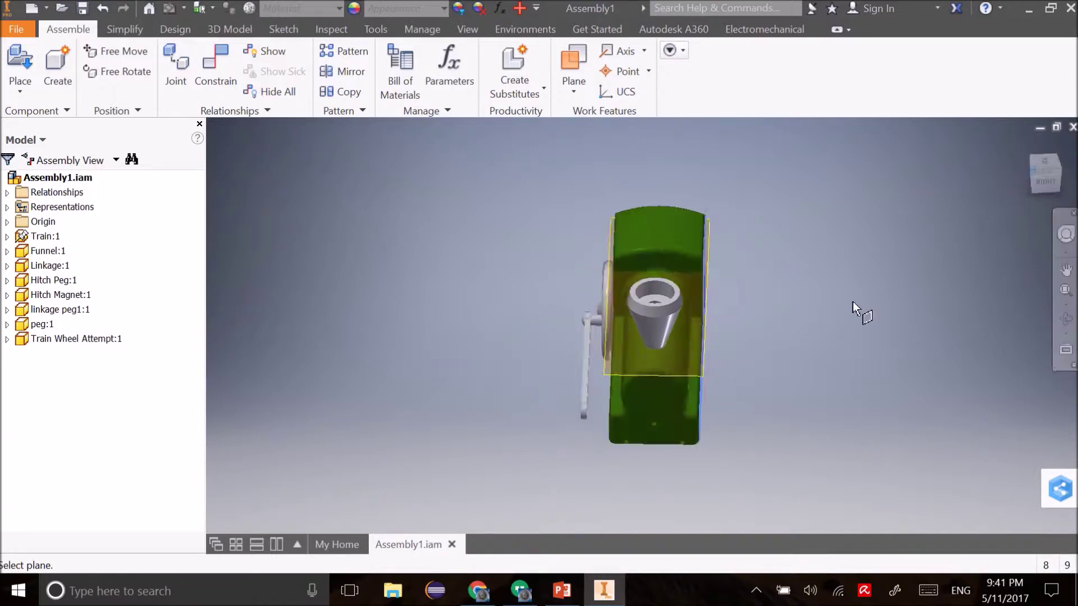
pyautogui.click(696, 392)
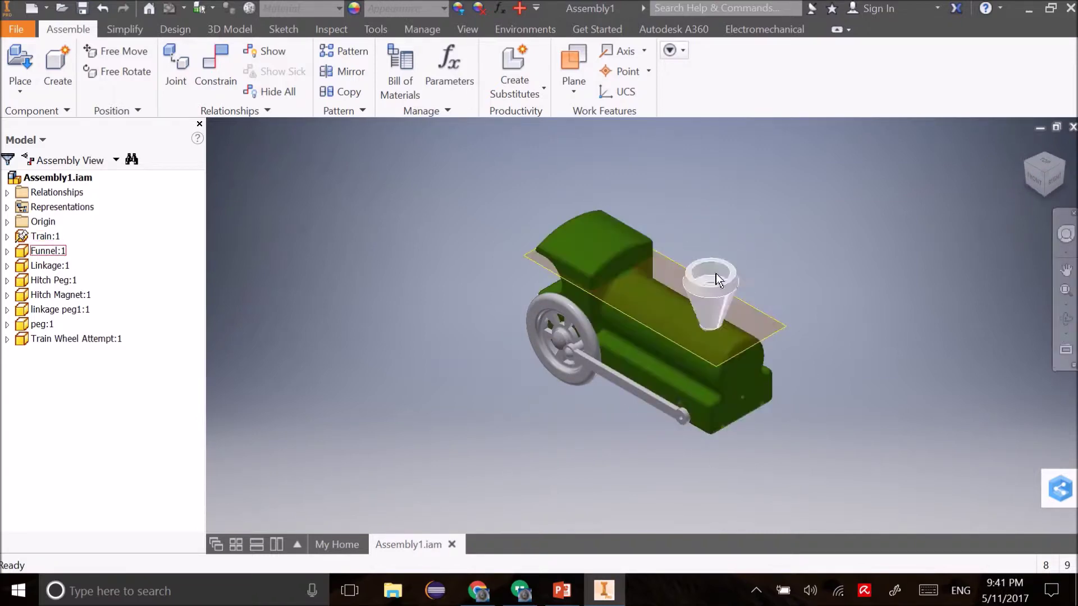
# Step: Edit the train body in place, add a midplane between its two long side faces, and return to the assembly
pyautogui.doubleClick(609, 335)
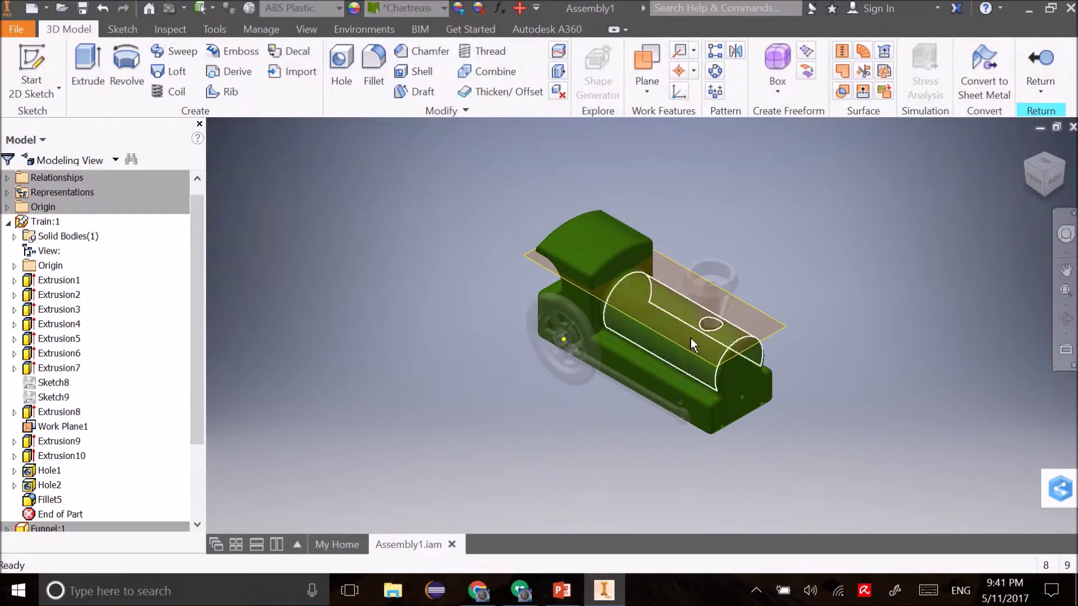
pyautogui.scroll(3, 663, 330)
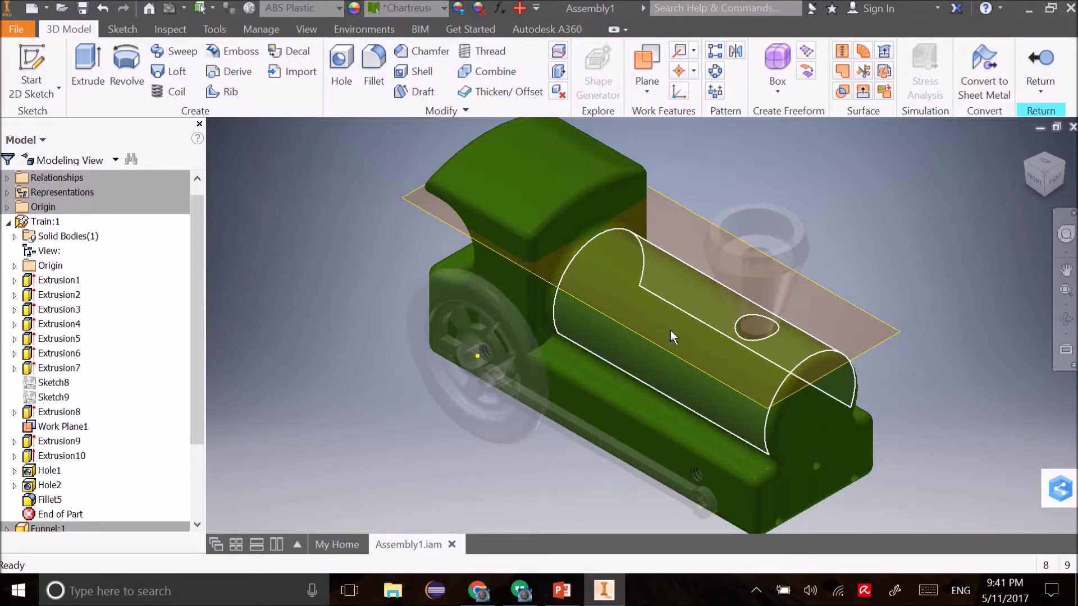
pyautogui.click(647, 90)
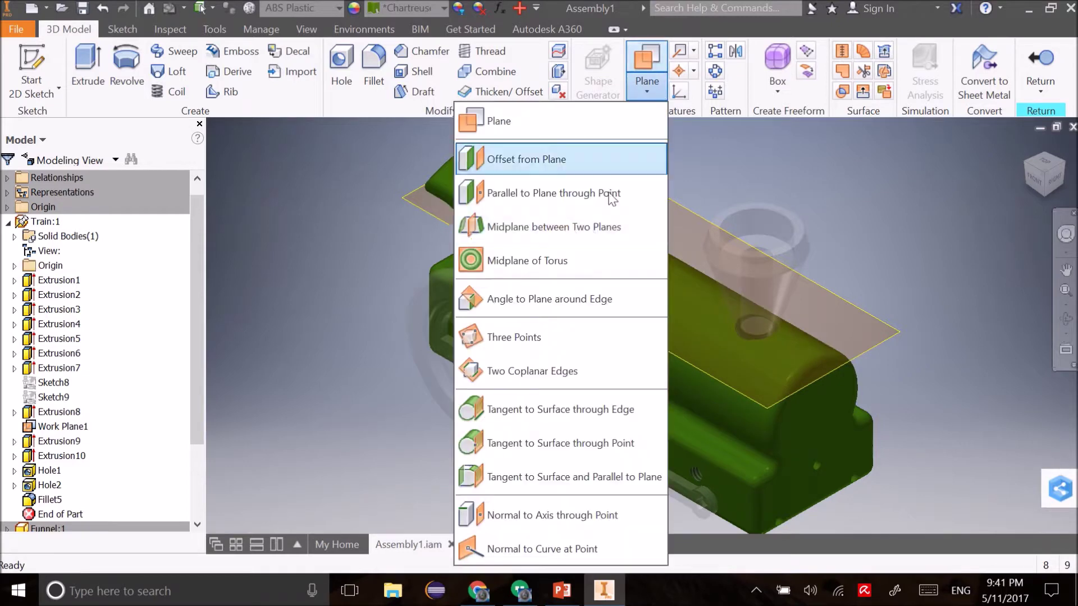
pyautogui.click(588, 228)
pyautogui.click(679, 471)
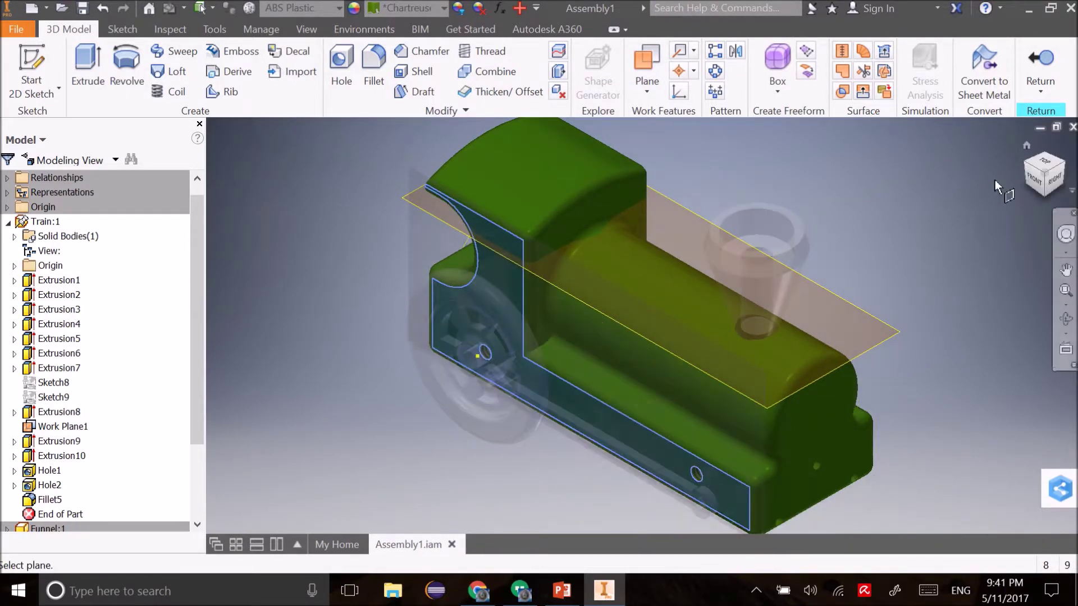
pyautogui.keyDown('shift'); pyautogui.moveTo(691, 469); pyautogui.dragTo(654, 433, button='middle'); pyautogui.keyUp('shift')
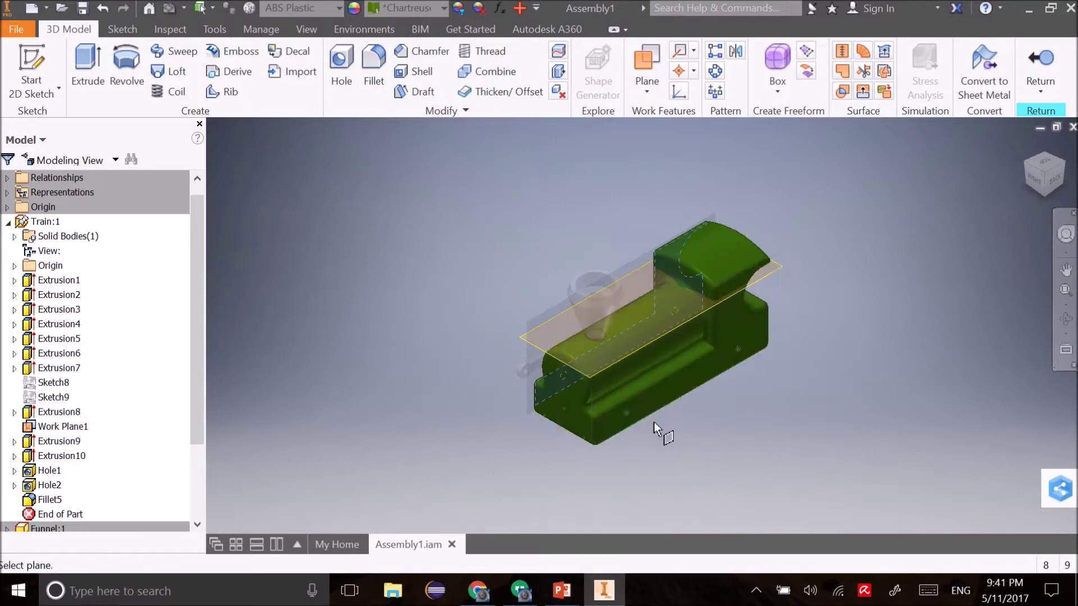
pyautogui.click(645, 416)
pyautogui.click(1040, 62)
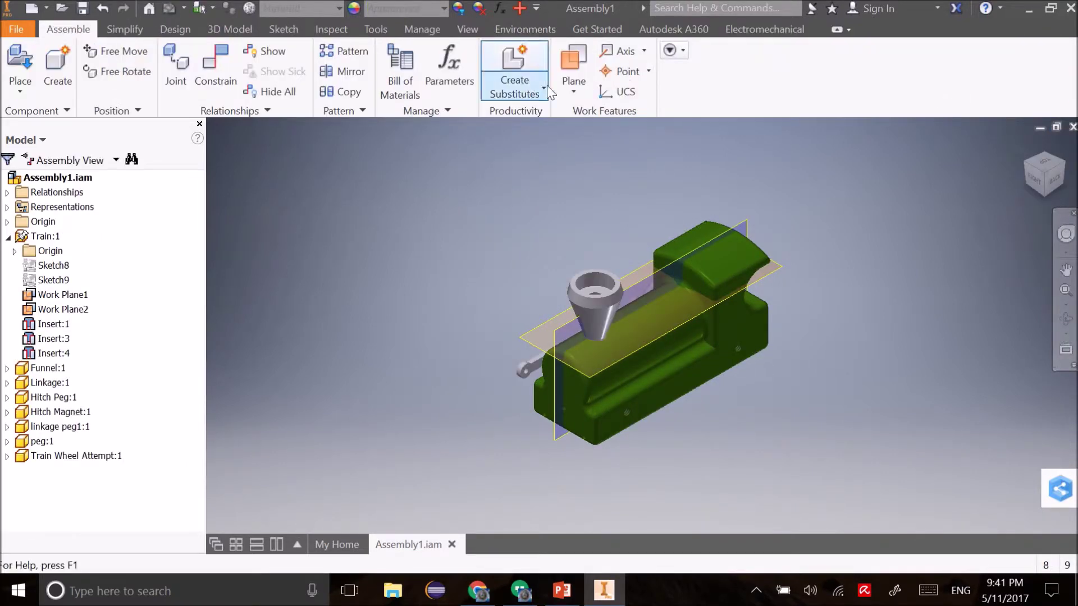
# Step: Mirror the linkage, linkage peg, wheel peg and wheel across the body's lengthwise midplane, inserting the copies in the assembly with suffix _MIR
pyautogui.click(362, 74)
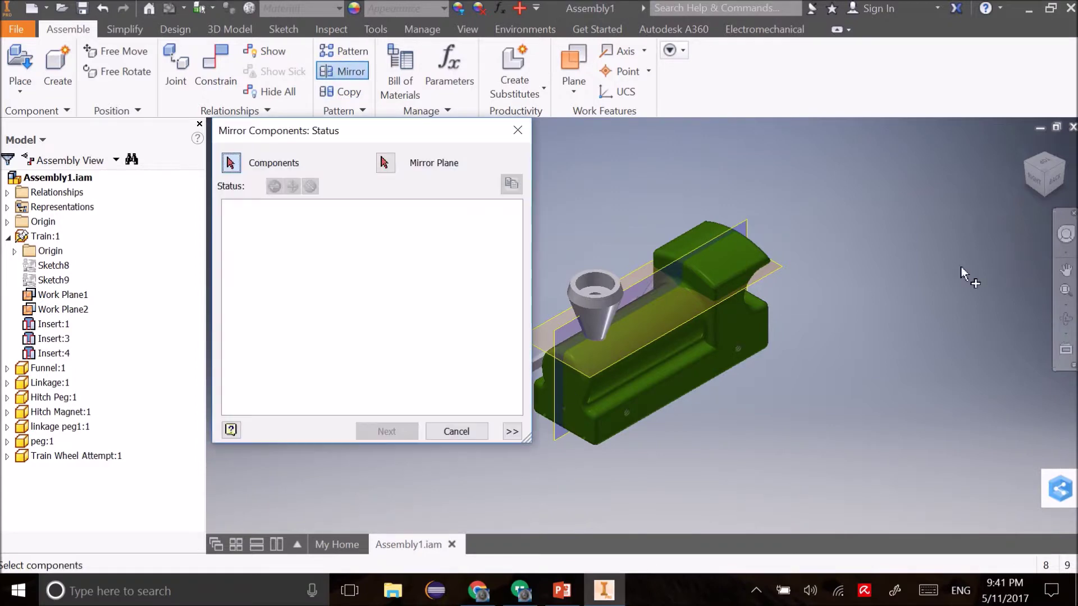
pyautogui.click(1045, 147)
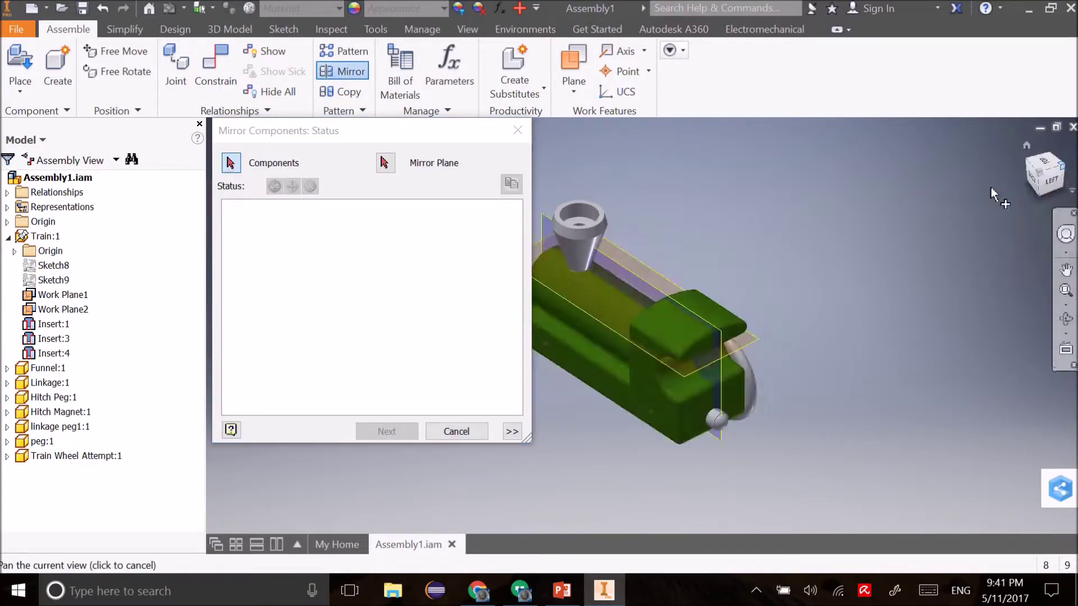
pyautogui.click(635, 408)
pyautogui.click(654, 391)
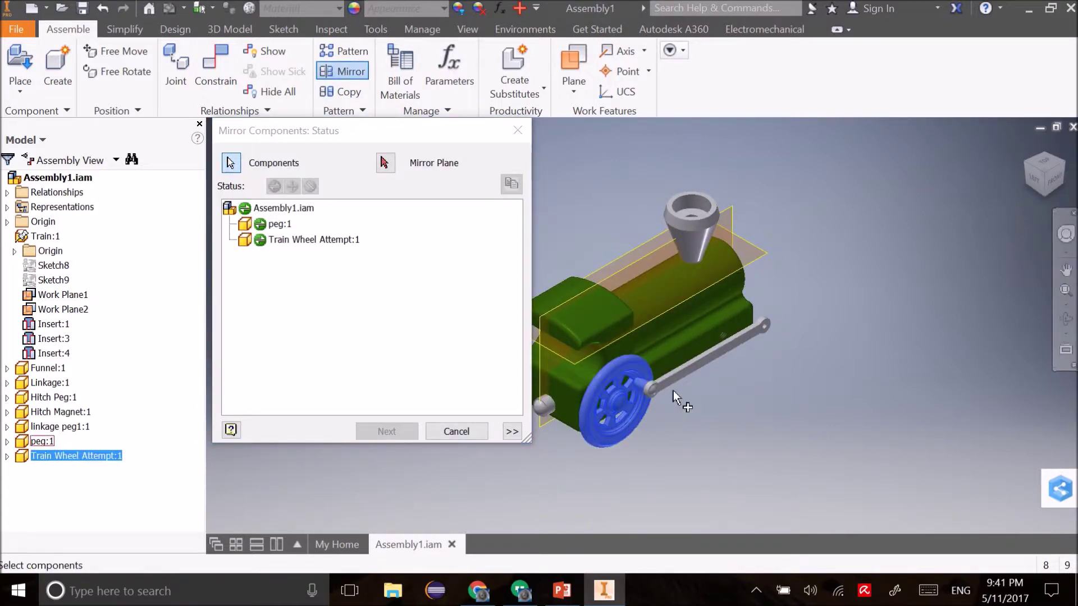
pyautogui.click(668, 387)
pyautogui.click(656, 395)
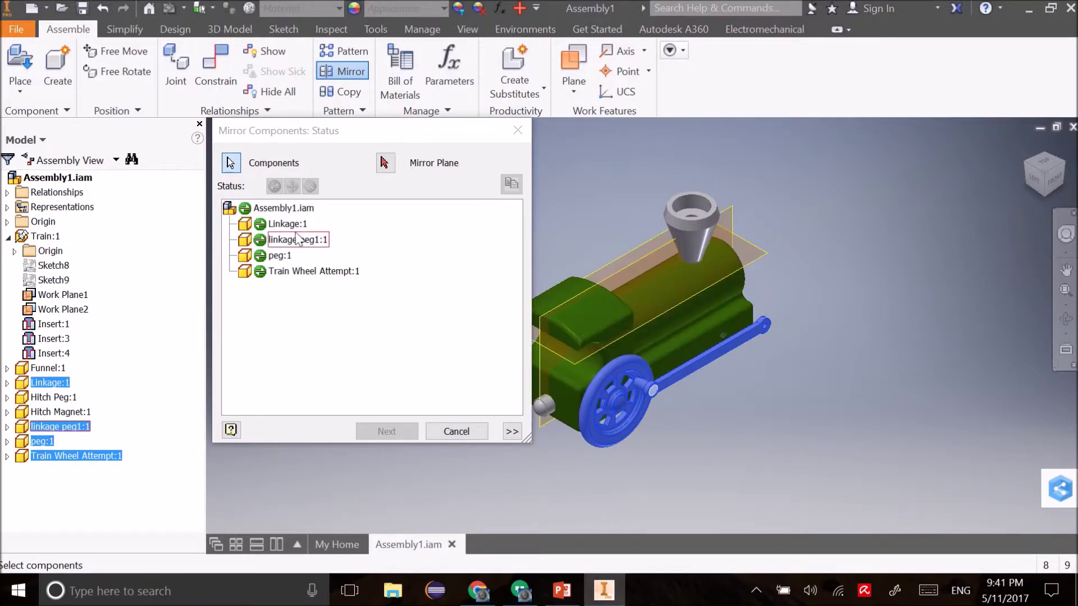
pyautogui.click(385, 164)
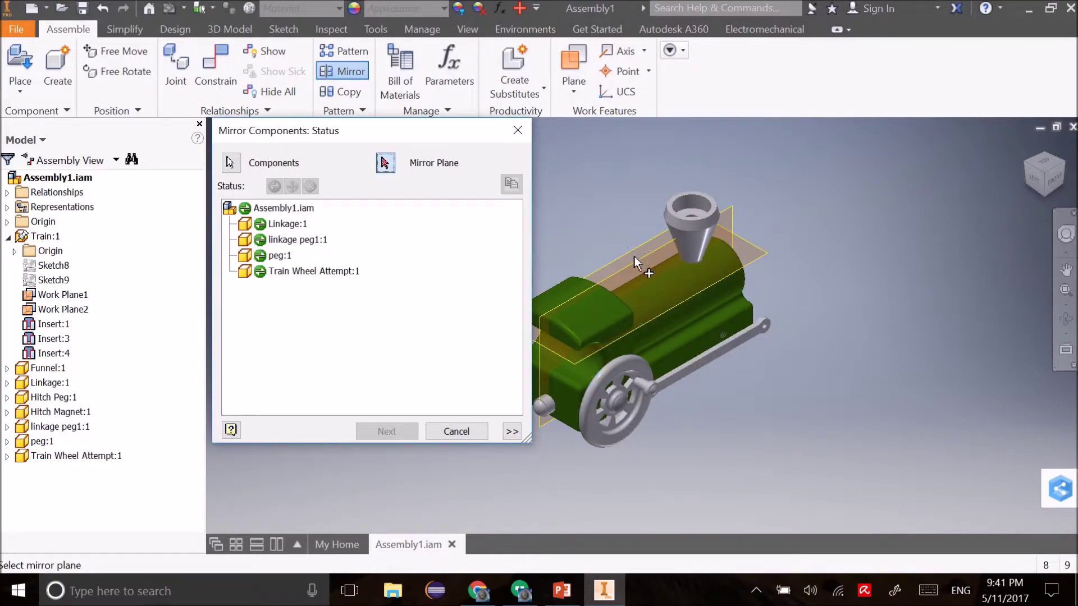
pyautogui.click(626, 264)
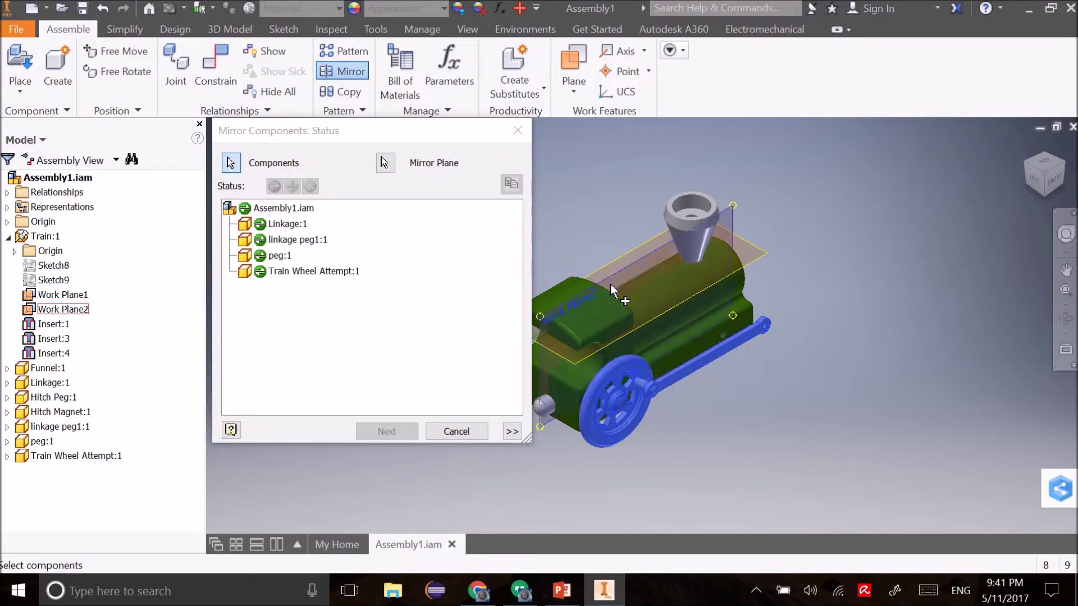
pyautogui.click(386, 431)
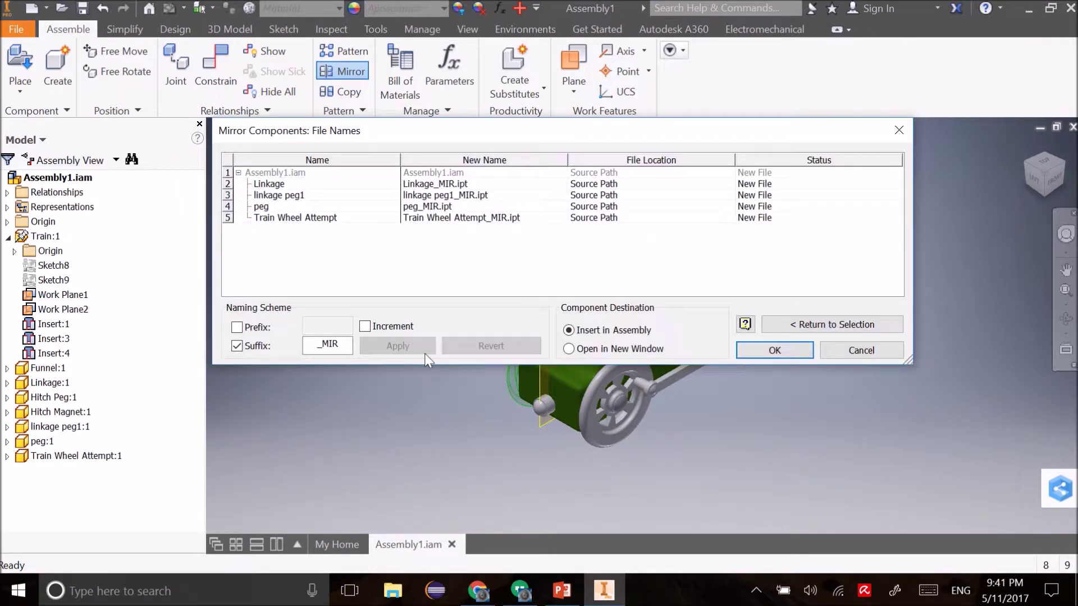
pyautogui.click(808, 353)
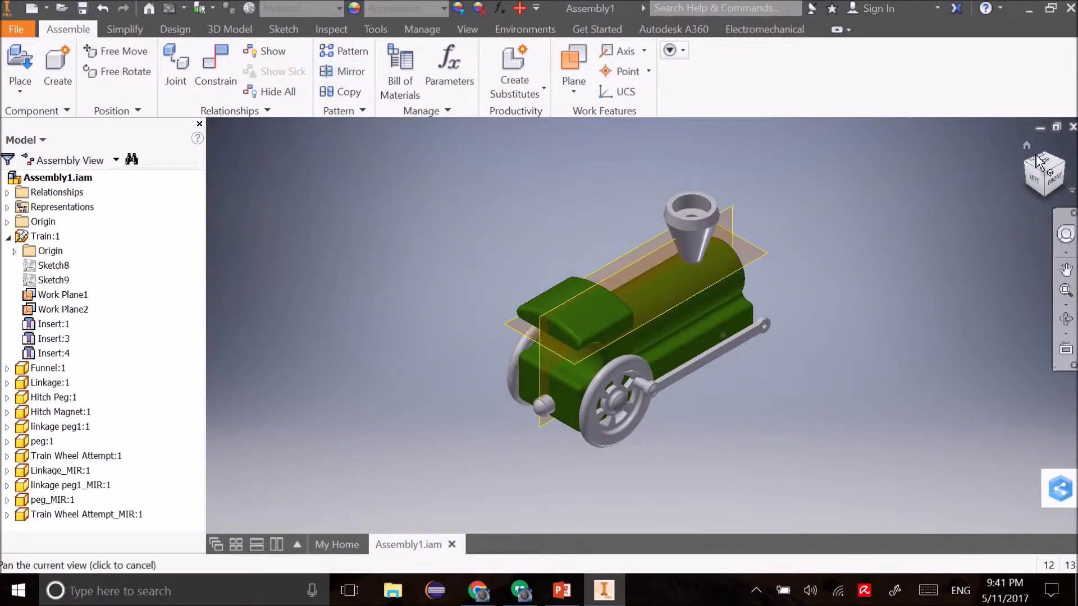
# Step: Edit the train body in place, add a midplane between its front and back end faces, and return to the assembly
pyautogui.click(1027, 146)
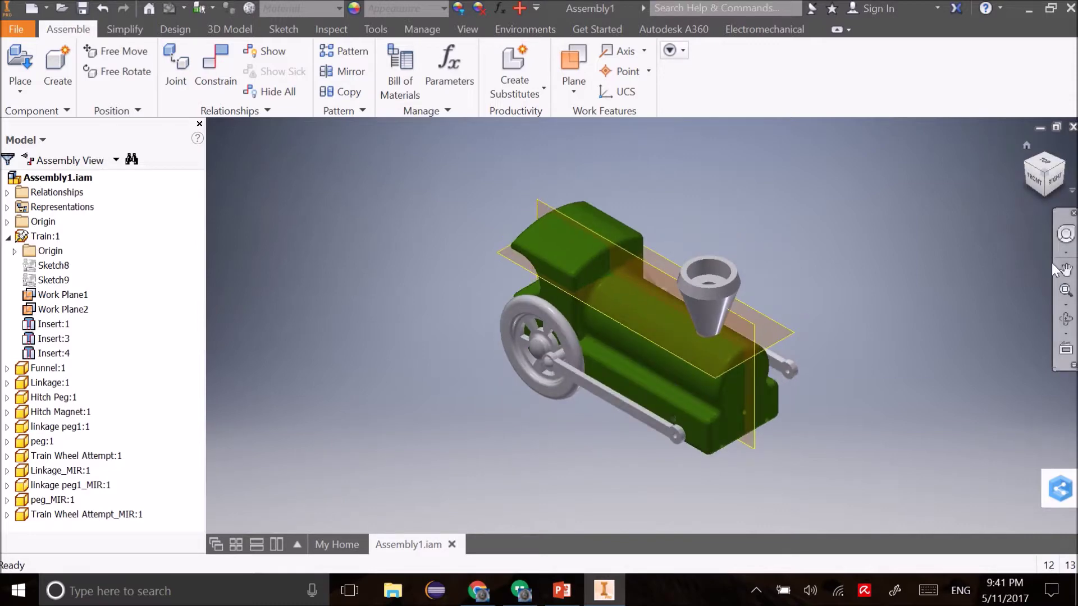
pyautogui.click(1071, 324)
pyautogui.moveTo(749, 414); pyautogui.dragTo(942, 368)
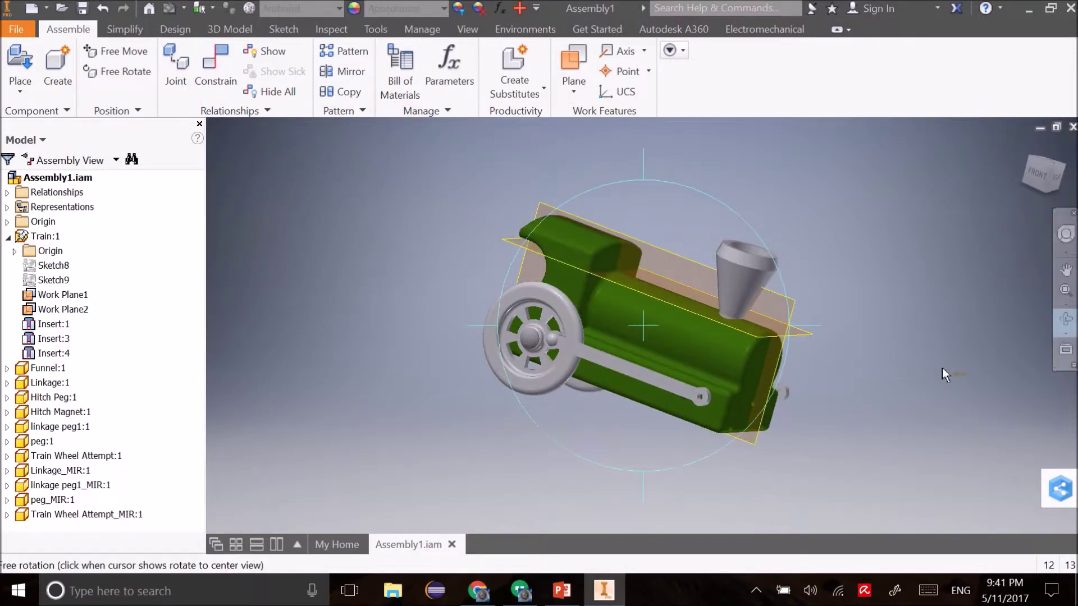
pyautogui.press('Escape')
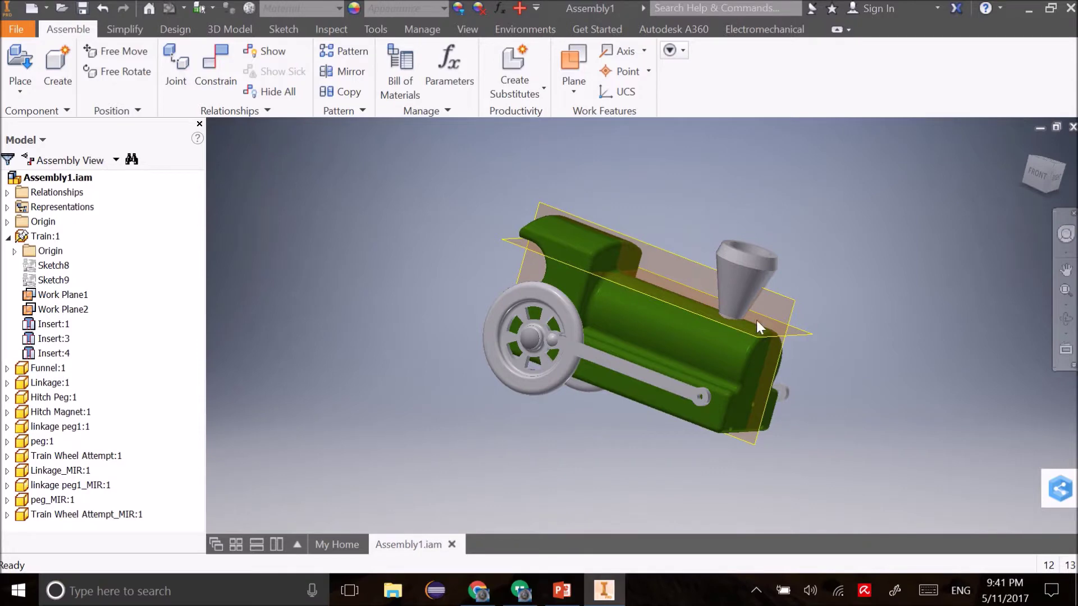
pyautogui.click(702, 337)
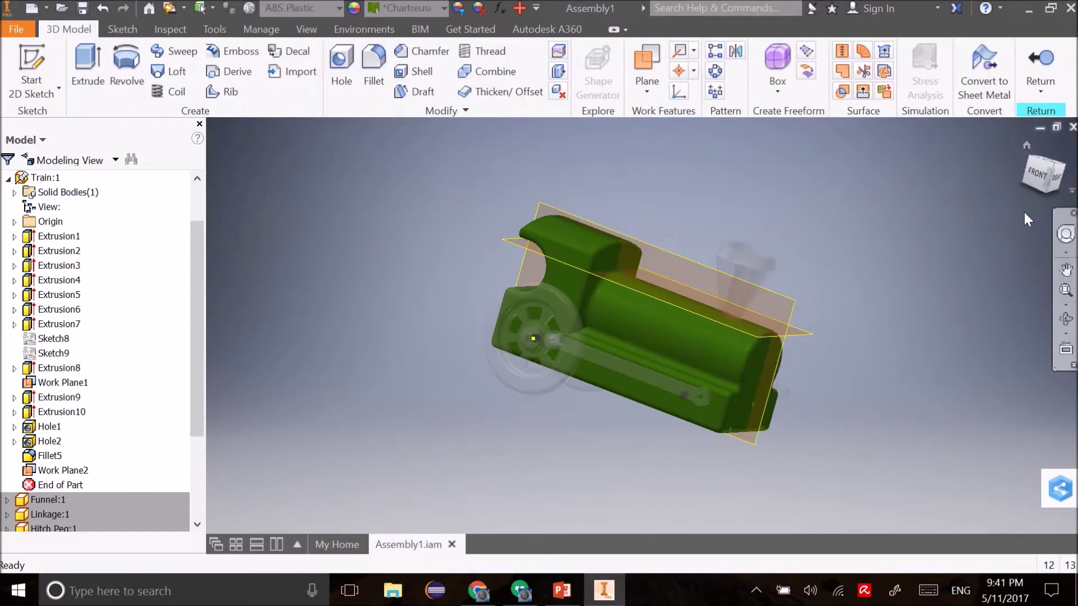
pyautogui.click(1031, 161)
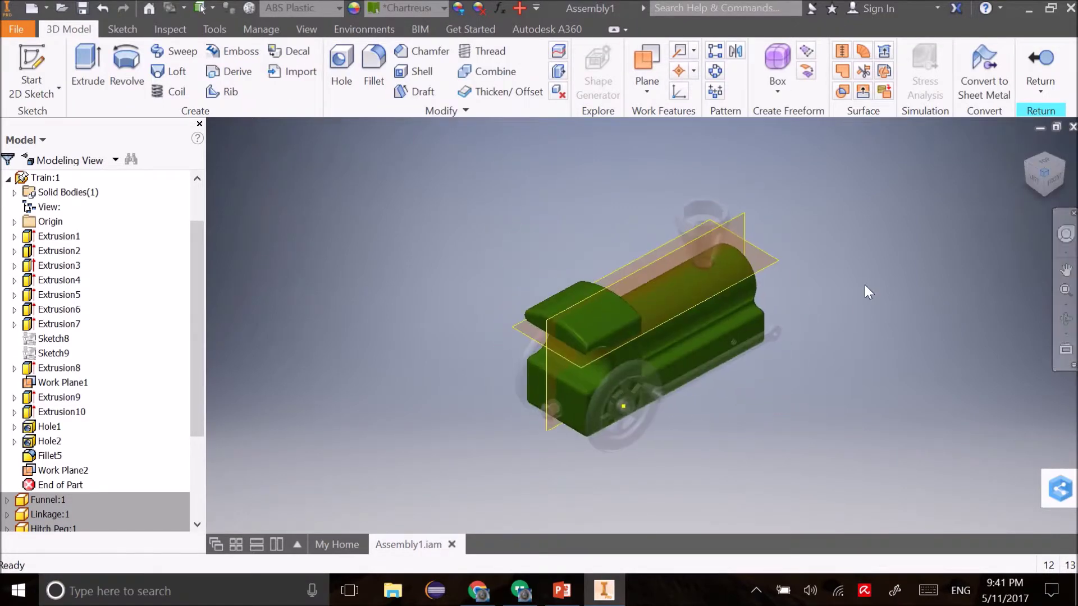
pyautogui.click(647, 84)
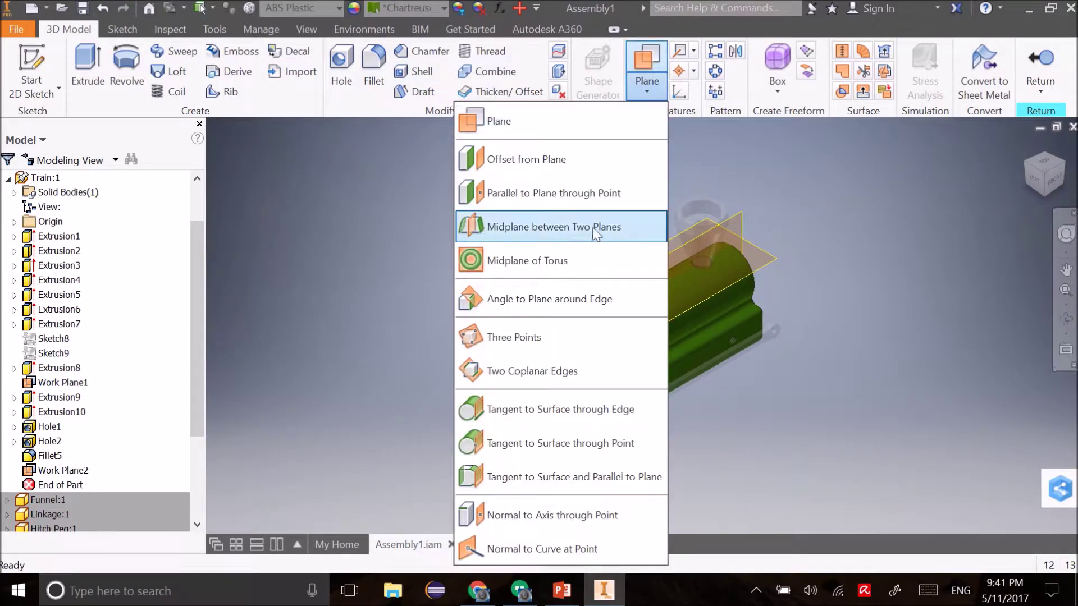
pyautogui.click(558, 227)
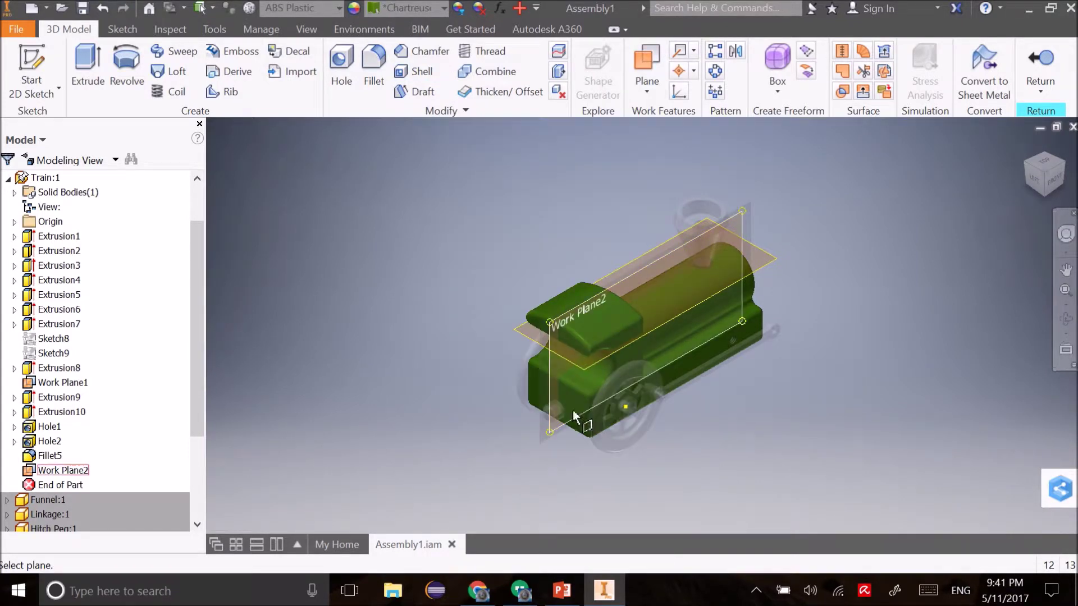
pyautogui.click(558, 400)
pyautogui.click(1065, 162)
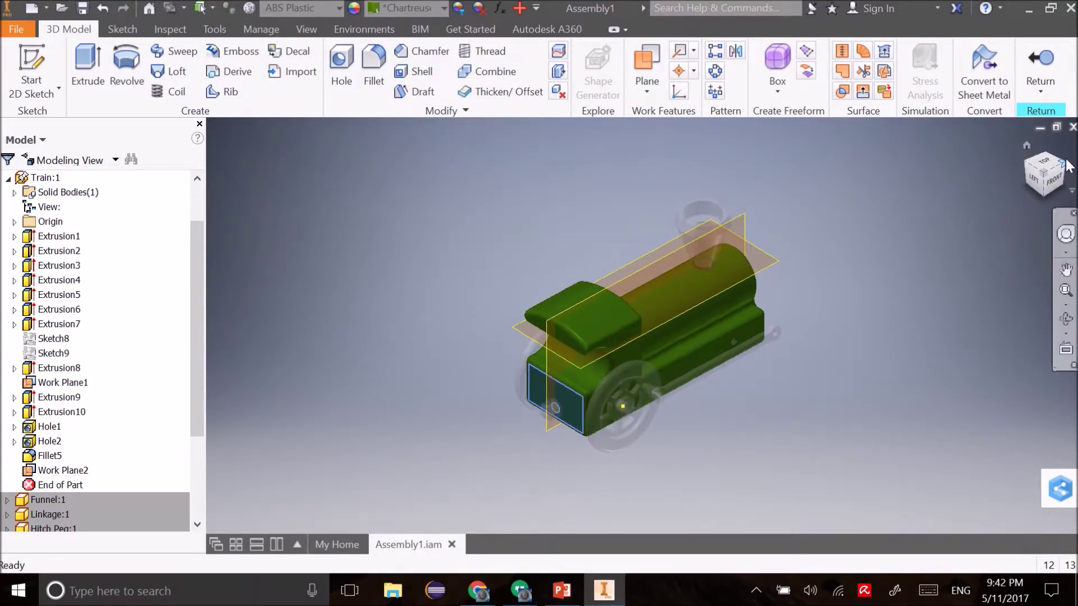
pyautogui.click(714, 416)
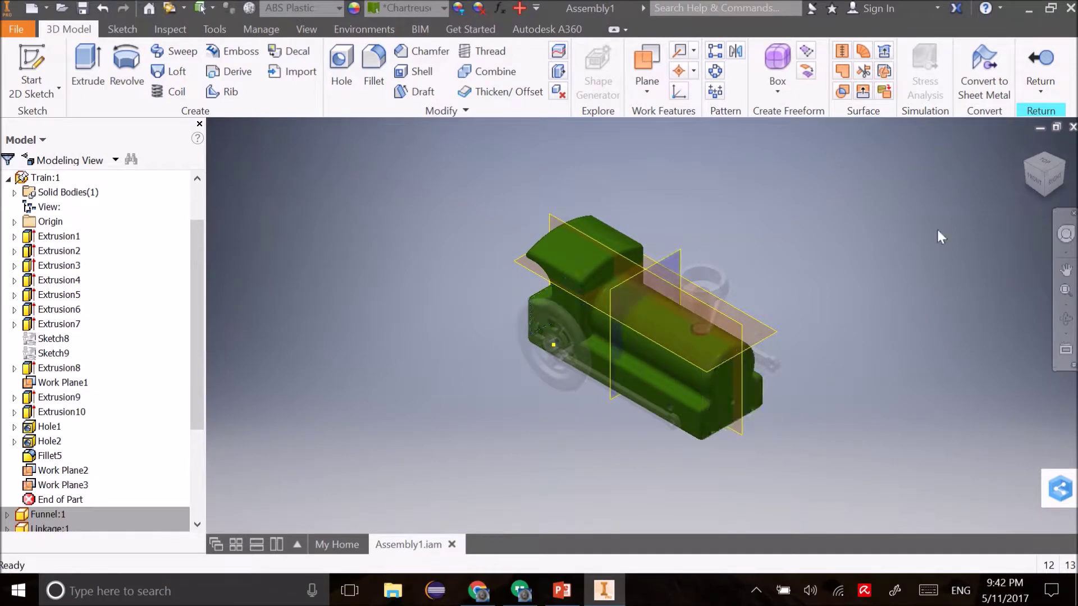
pyautogui.click(1040, 78)
# Step: Mirror the original train wheel across the body's crosswise midplane to create the front wheel, inserting the copy in the assembly
pyautogui.moveTo(775, 433); pyautogui.dragTo(782, 426, button='middle')
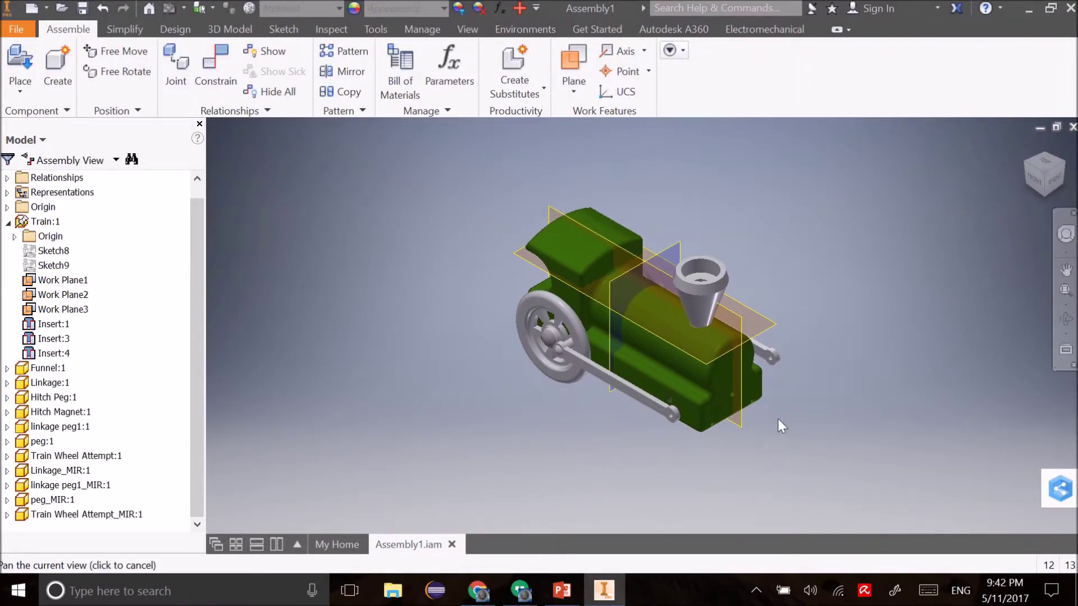
pyautogui.click(1036, 180)
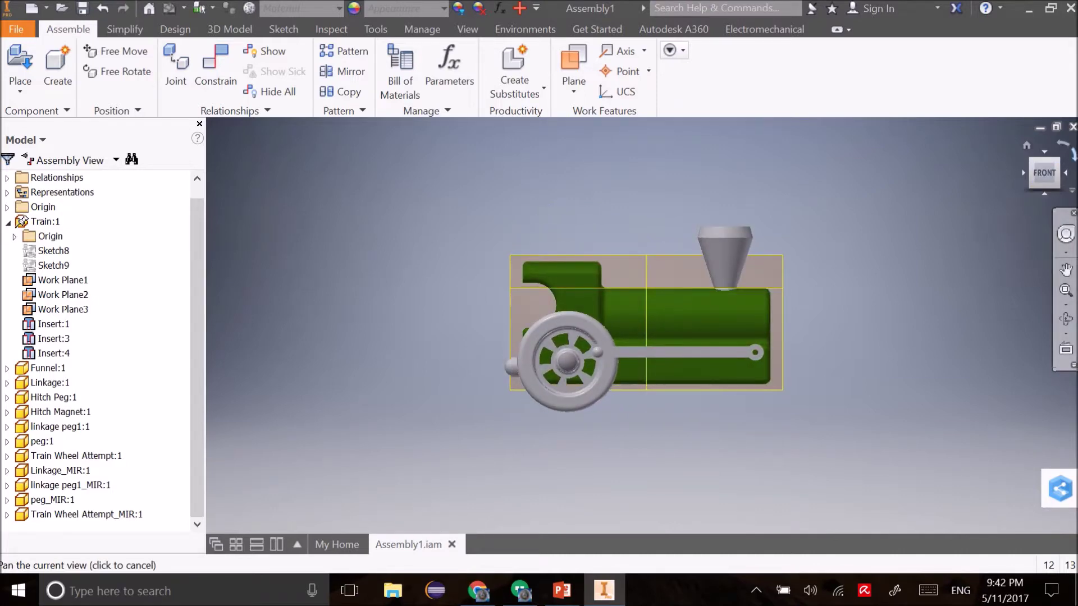
pyautogui.click(1056, 163)
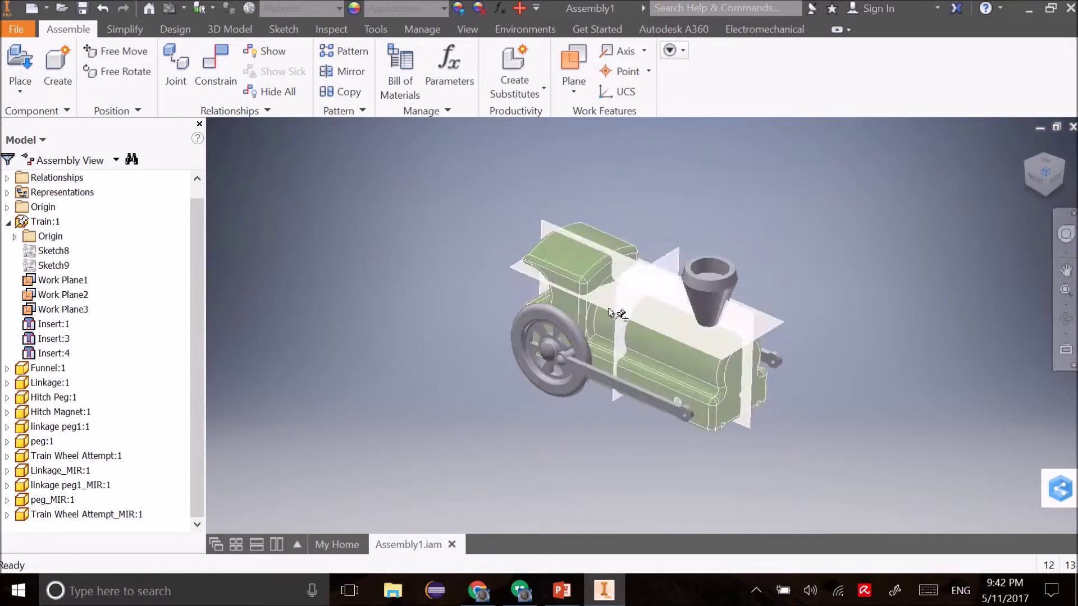
pyautogui.click(223, 78)
pyautogui.click(348, 71)
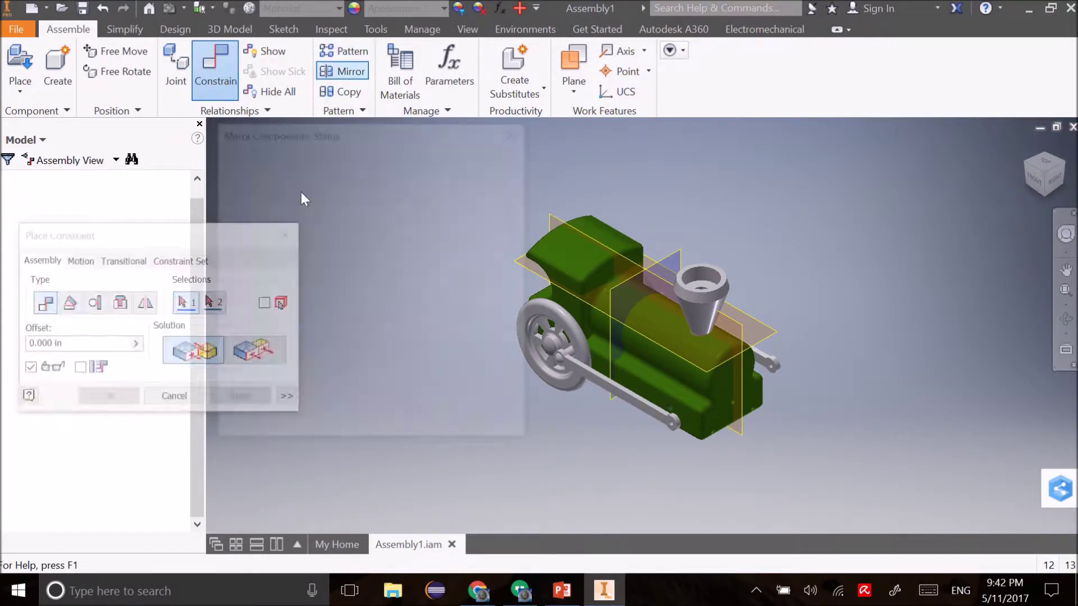
pyautogui.click(558, 355)
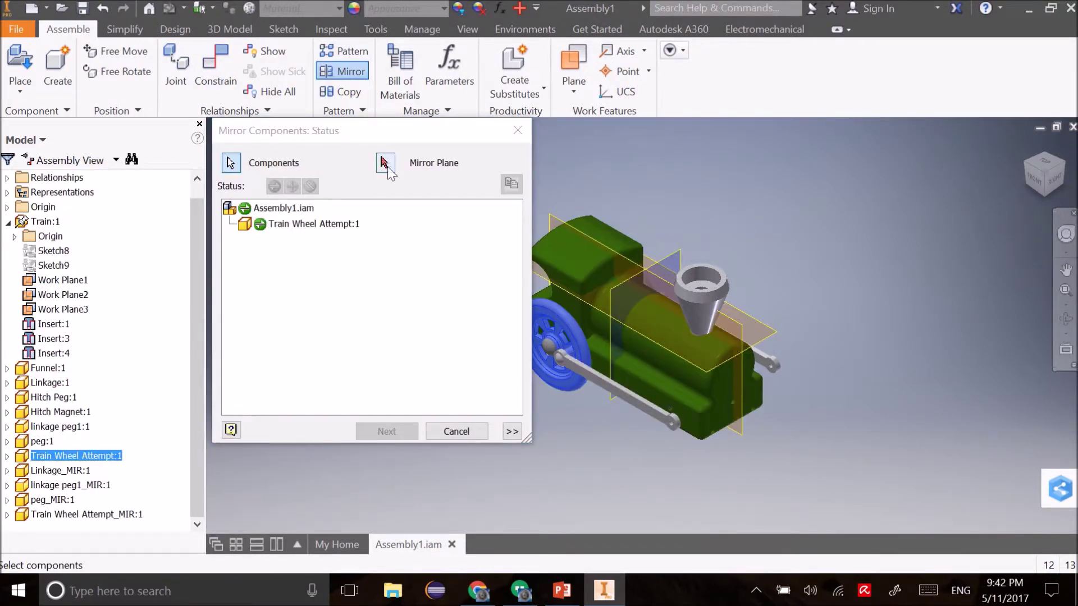
pyautogui.click(385, 164)
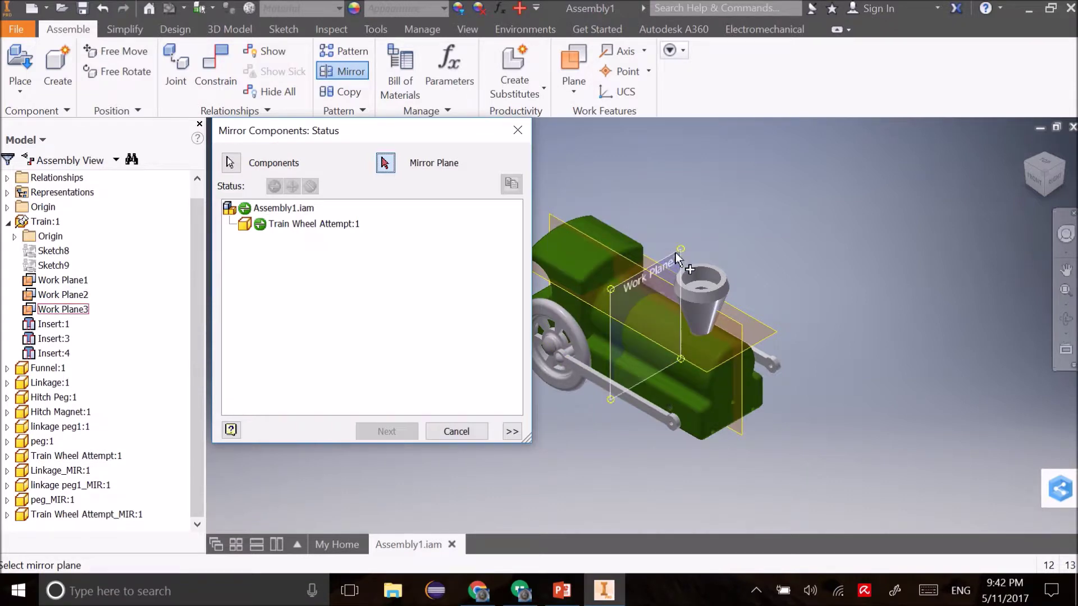
pyautogui.click(668, 261)
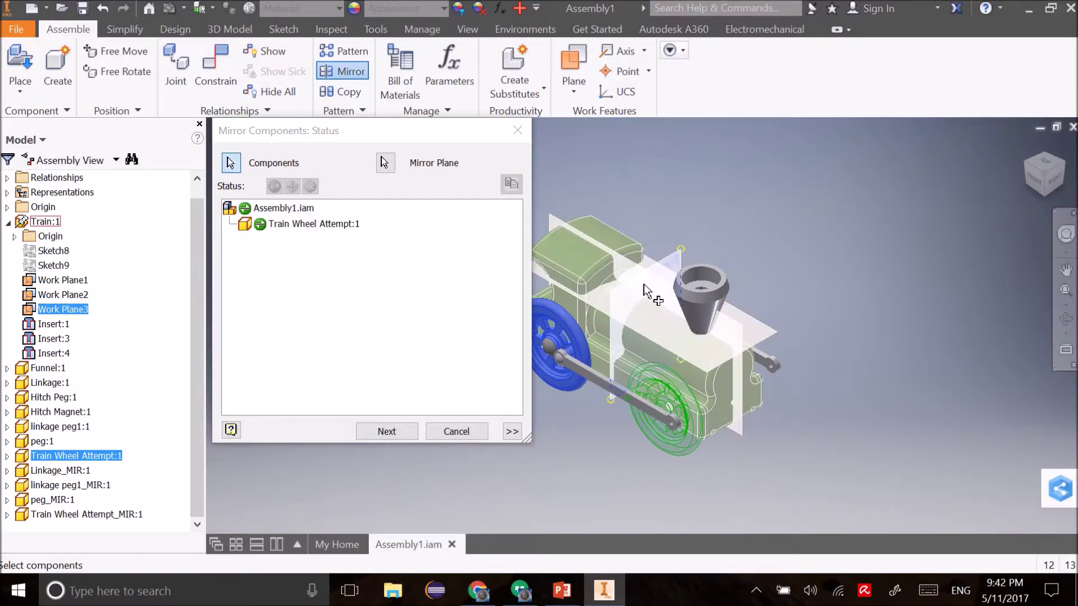
pyautogui.click(392, 431)
pyautogui.click(774, 350)
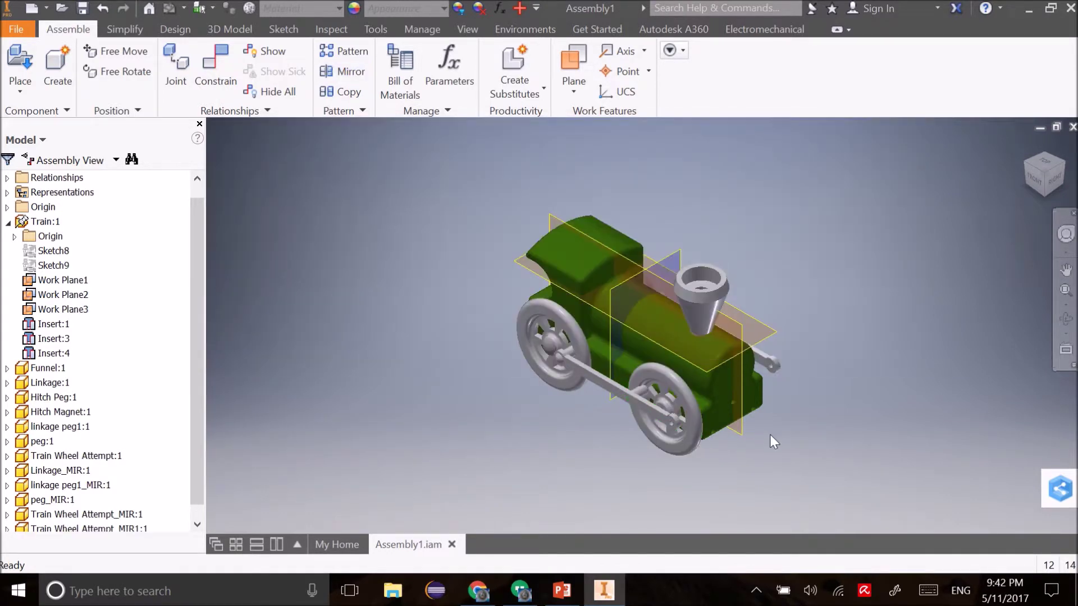
# Step: Examine the mirrored front wheel up close and test whether it moves freely
pyautogui.scroll(-5, 766, 421)
pyautogui.scroll(4, 645, 388)
pyautogui.moveTo(670, 388); pyautogui.dragTo(779, 375, button='middle')
pyautogui.moveTo(664, 339); pyautogui.dragTo(753, 315)
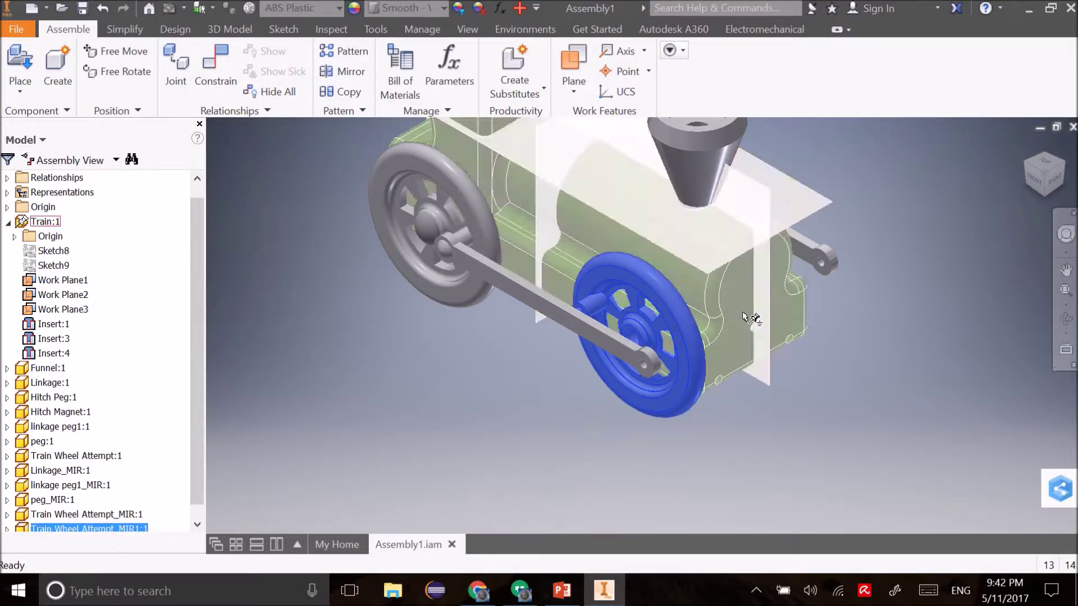
# Step: Pull the mirrored wheel and linkage on the far side off the body and delete the mirrored linkage, both pegs and wheel there
pyautogui.click(1045, 153)
pyautogui.moveTo(1046, 157); pyautogui.dragTo(570, 366)
pyautogui.moveTo(651, 465)
pyautogui.mouseDown()
pyautogui.moveTo(607, 476)
pyautogui.moveTo(634, 464)
pyautogui.mouseUp()
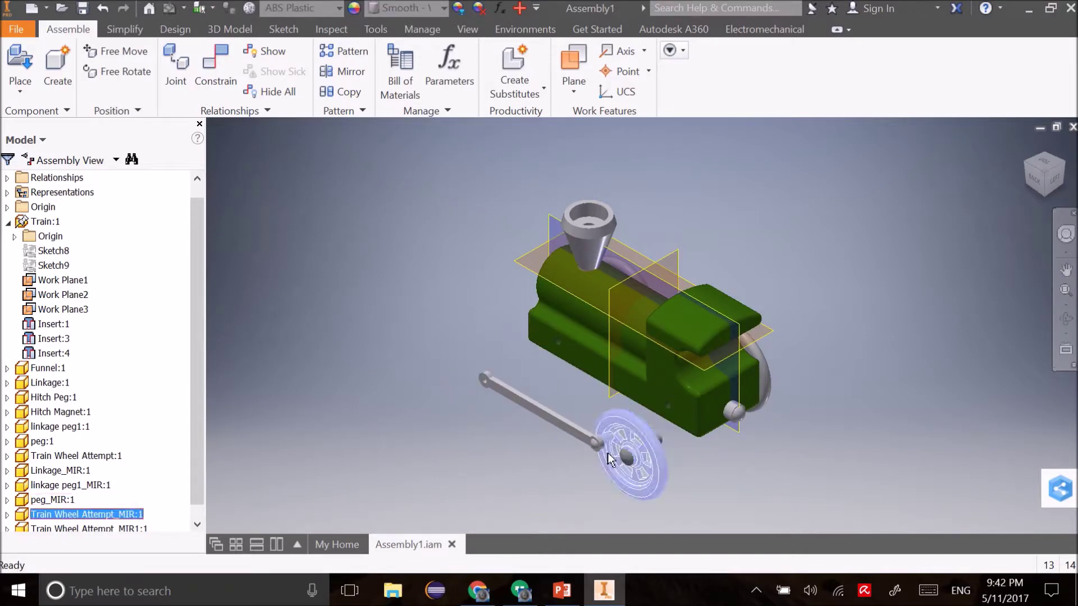
pyautogui.click(443, 7)
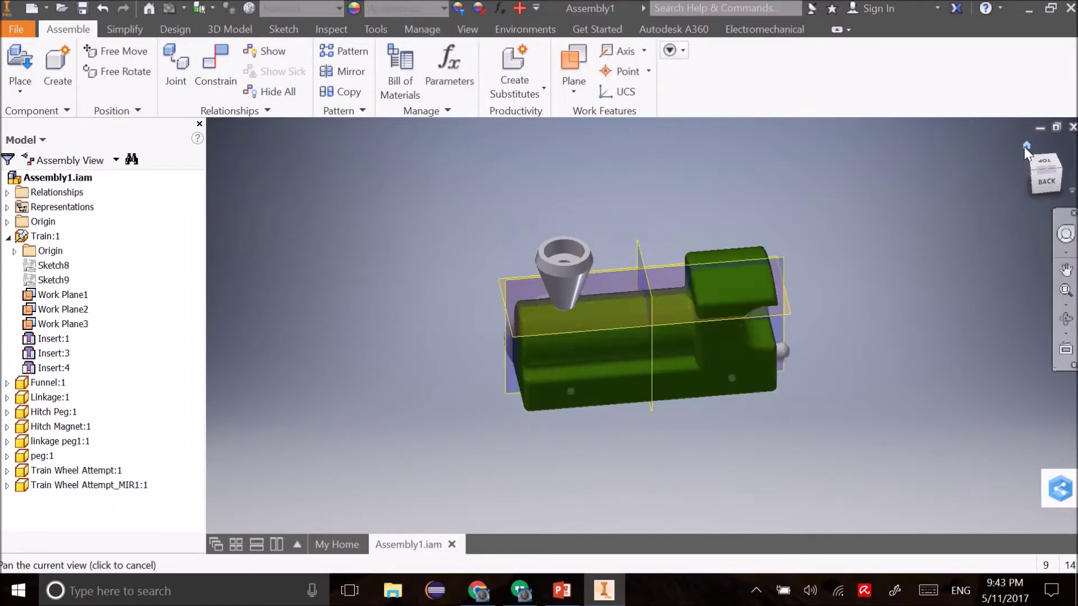
# Step: Move the mirrored front wheel away from the body to expose the body's front axle hole
pyautogui.click(1025, 145)
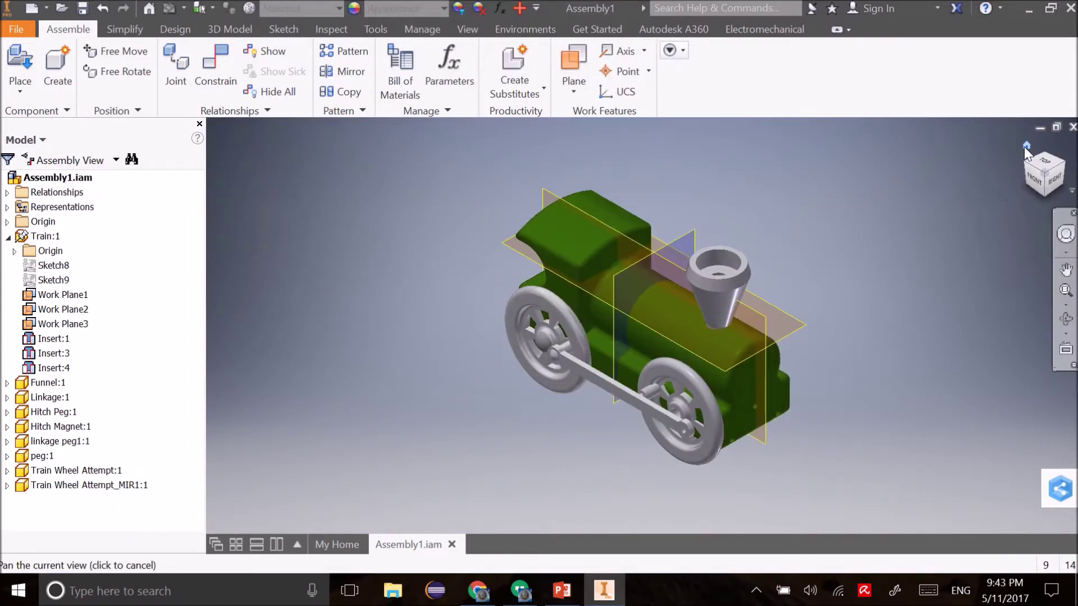
pyautogui.scroll(5, 690, 355)
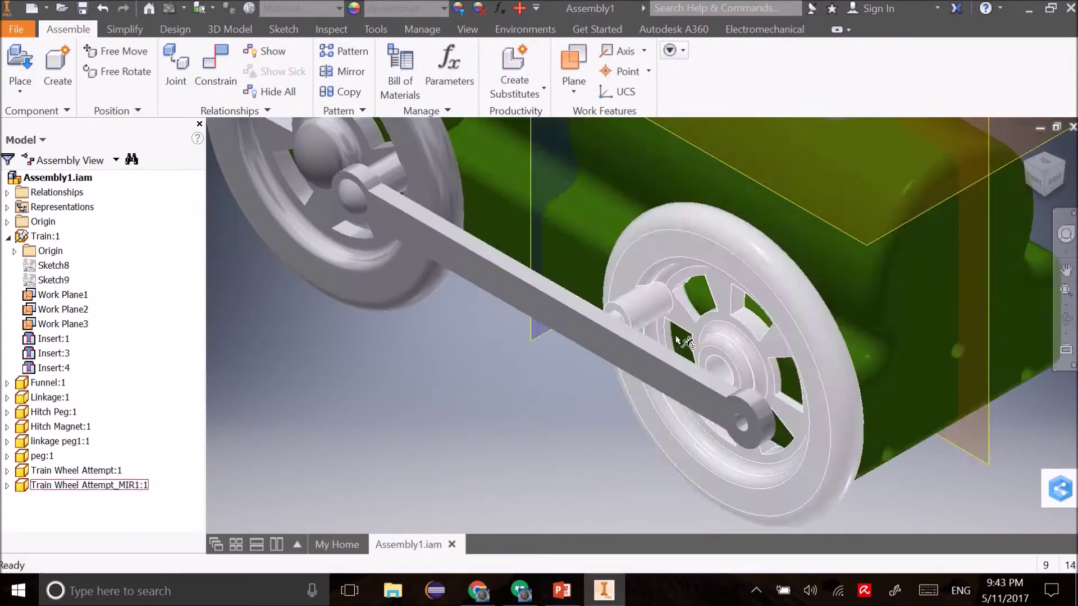
pyautogui.scroll(-2, 717, 336)
pyautogui.moveTo(713, 337); pyautogui.dragTo(469, 447)
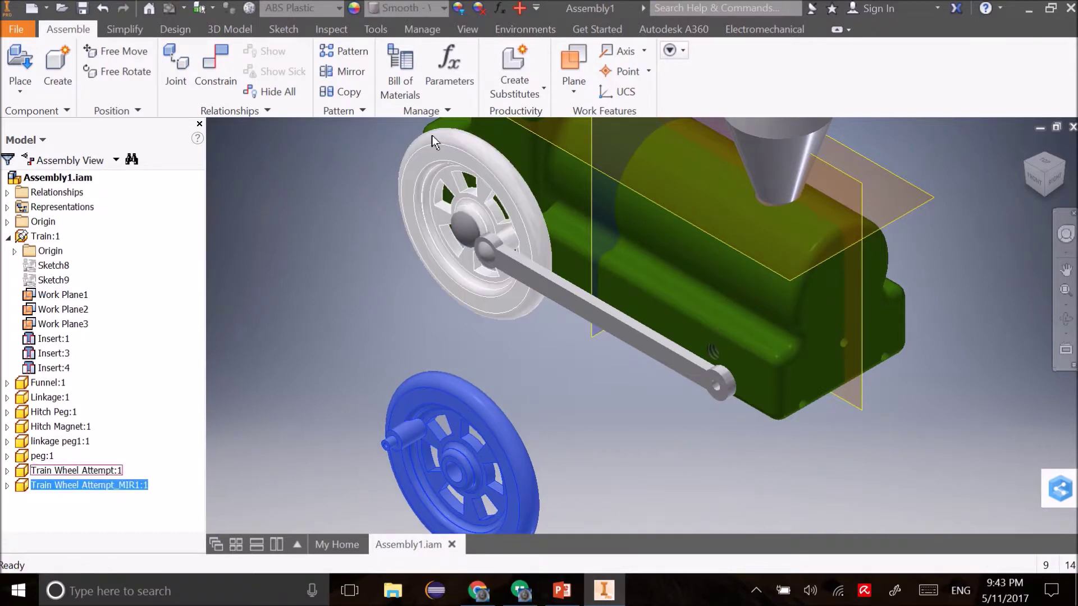
# Step: Apply an Insert constraint with 0 in offset between the body's front axle hole and the centre hole on the front wheel's inner side
pyautogui.click(214, 68)
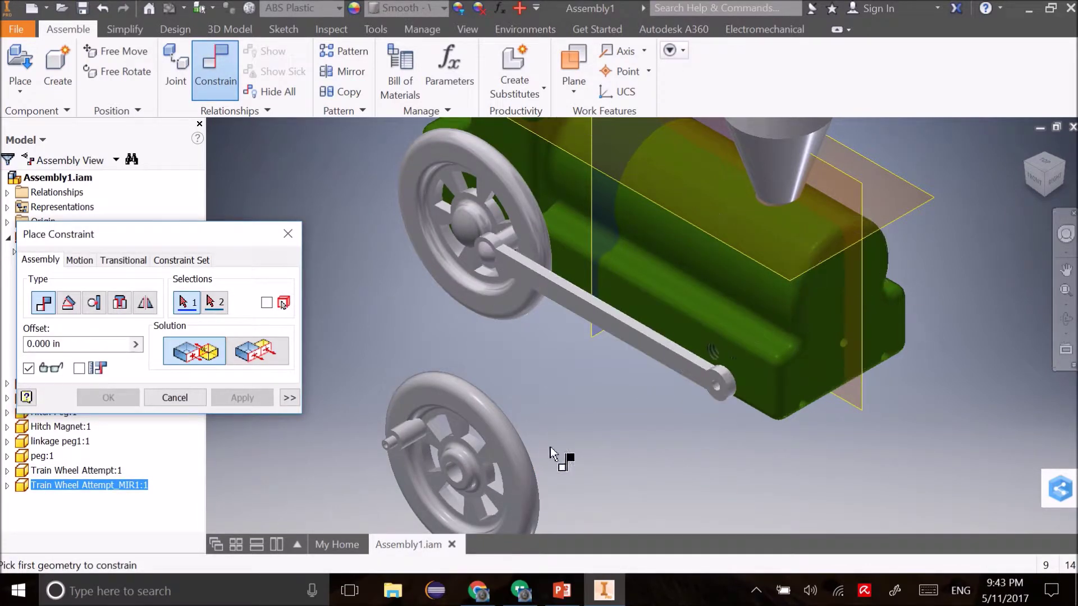
pyautogui.click(120, 304)
pyautogui.click(718, 358)
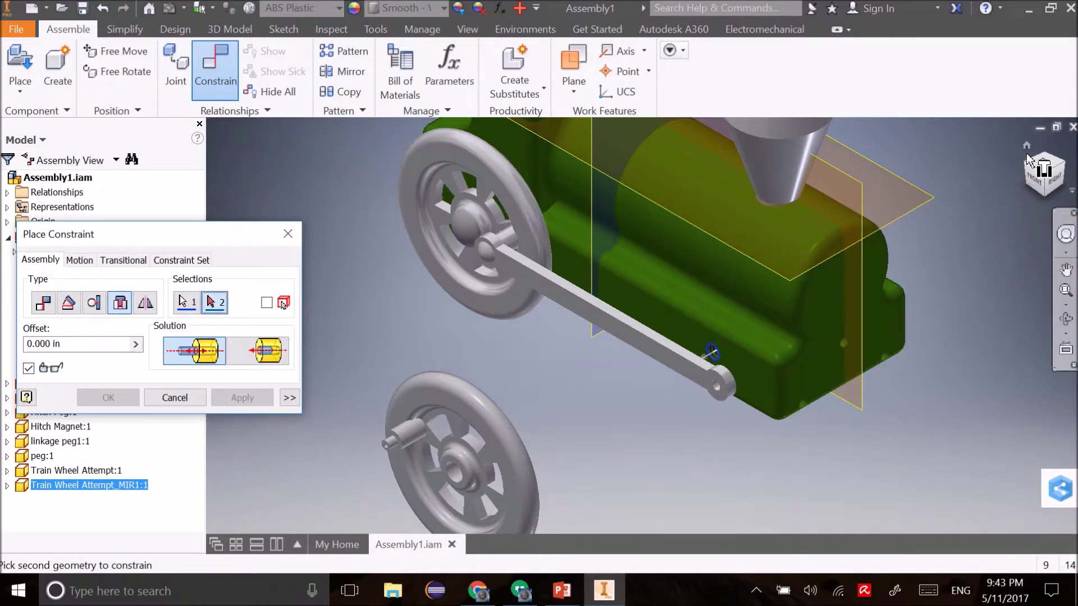
pyautogui.click(1065, 164)
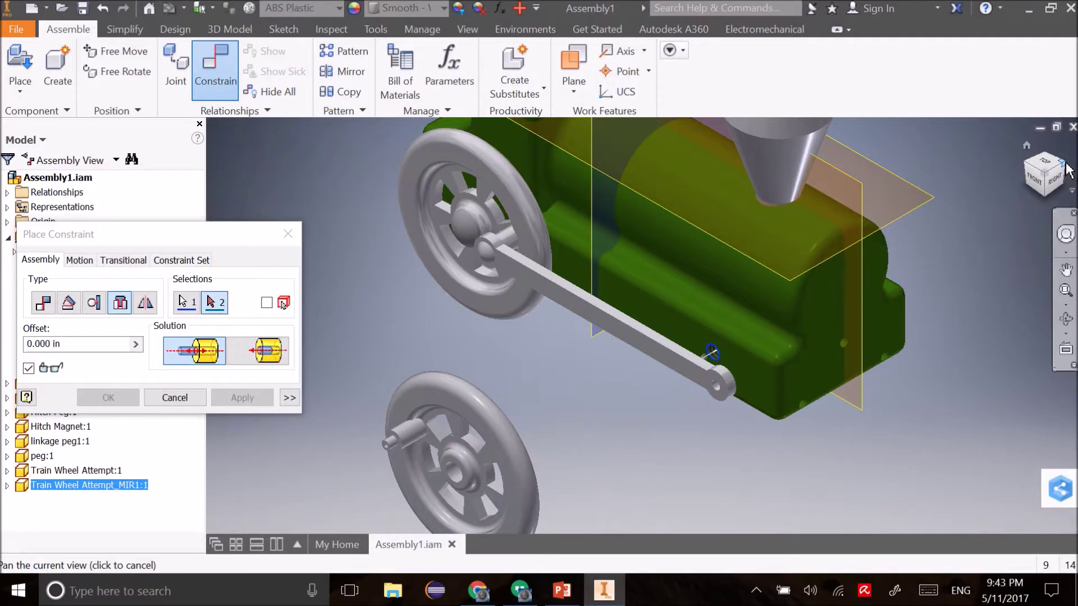
pyautogui.scroll(-3, 632, 317)
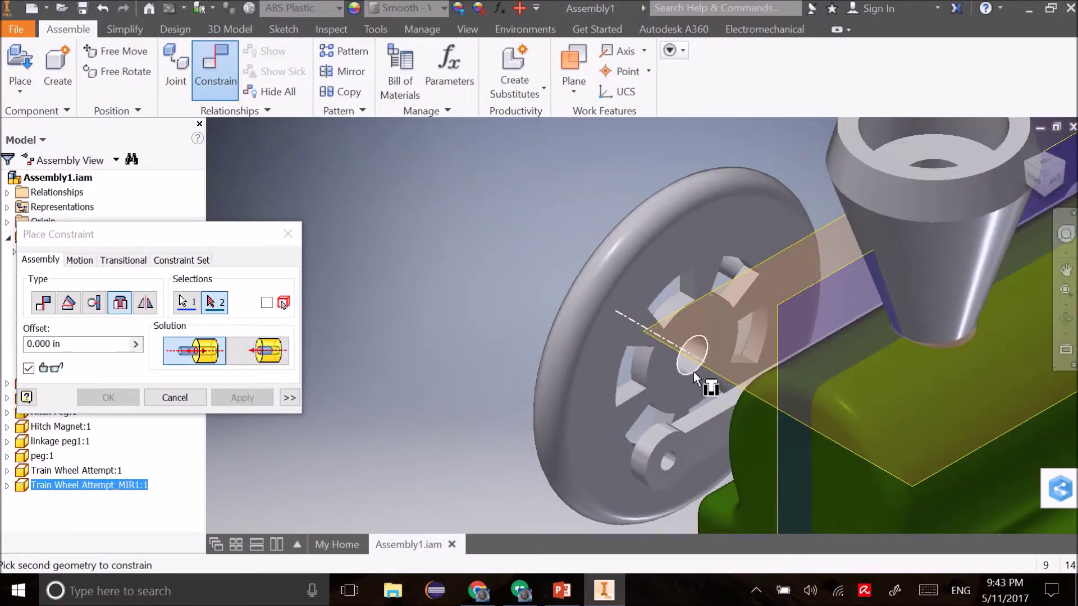
pyautogui.click(694, 374)
pyautogui.click(1032, 174)
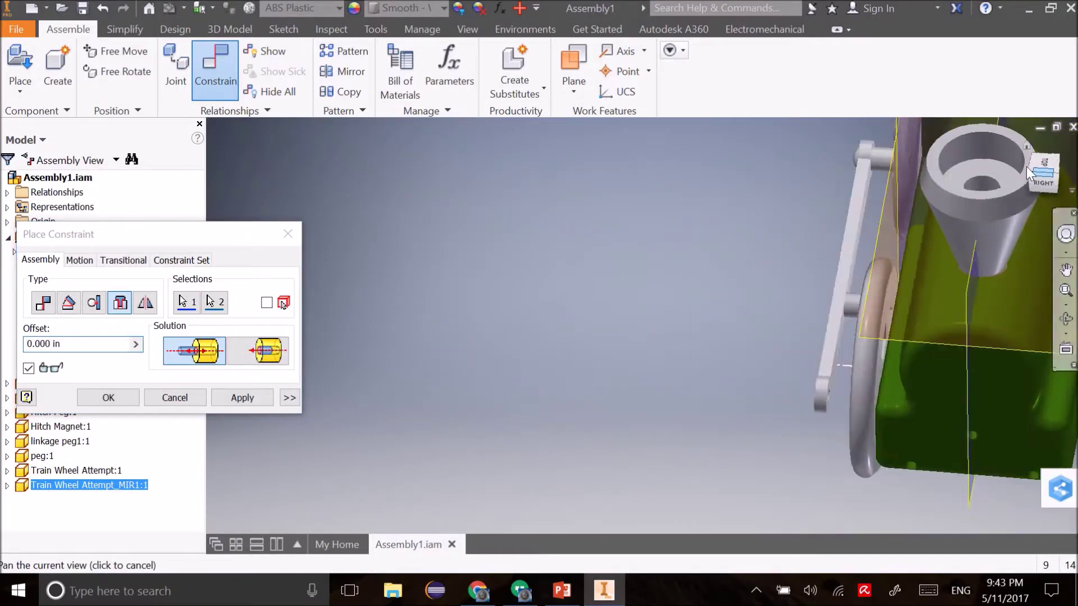
pyautogui.click(1031, 175)
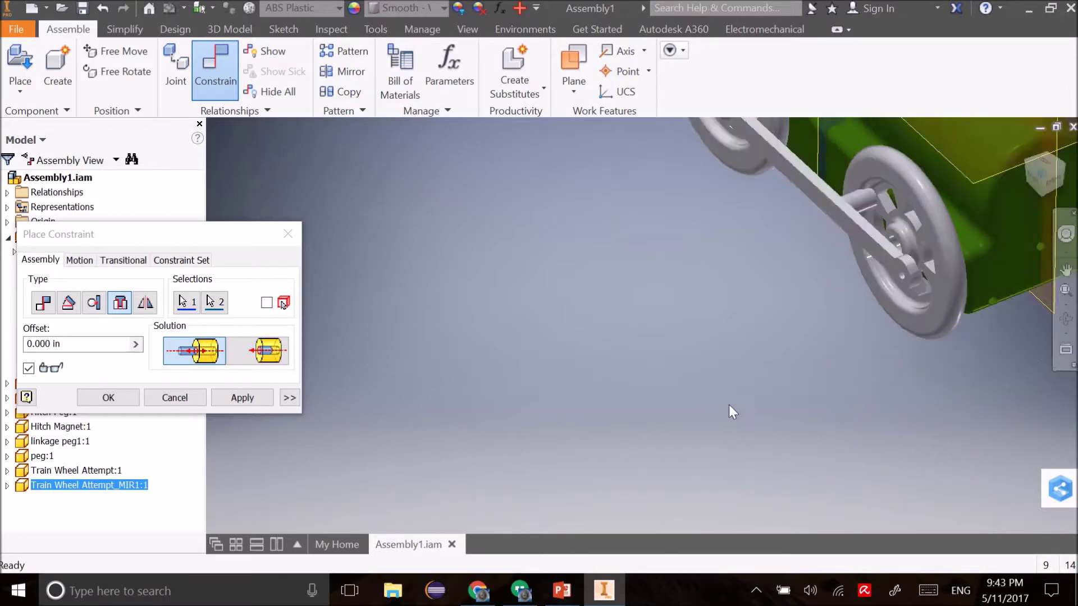
pyautogui.click(243, 397)
pyautogui.moveTo(348, 266); pyautogui.dragTo(277, 373, button='middle')
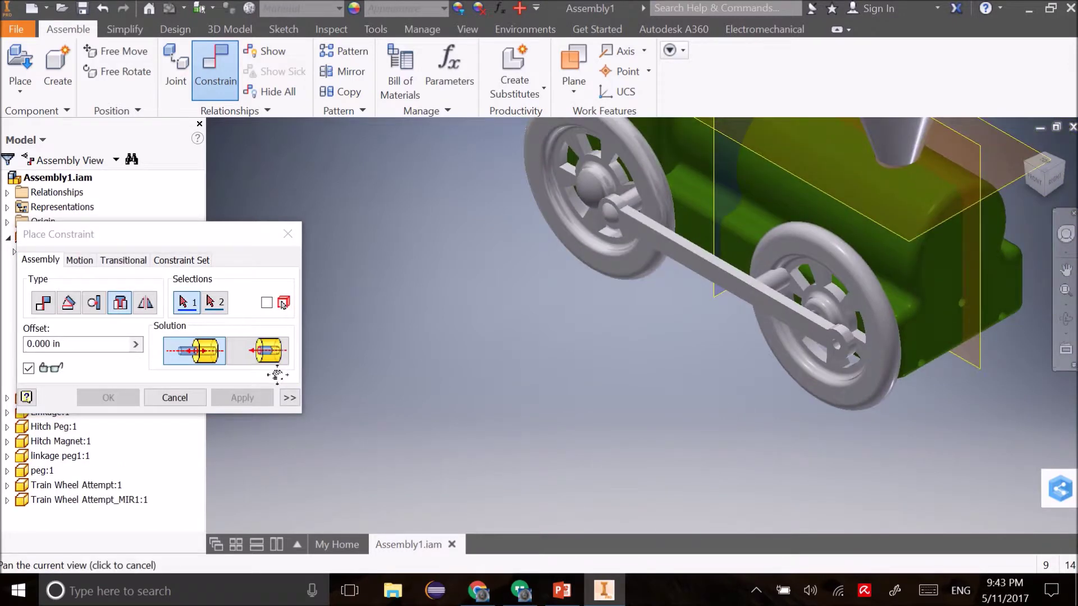
# Step: Place one peg_MIR component from the Unit 8 Adv Modeling folder in the empty space beside the train
pyautogui.click(35, 51)
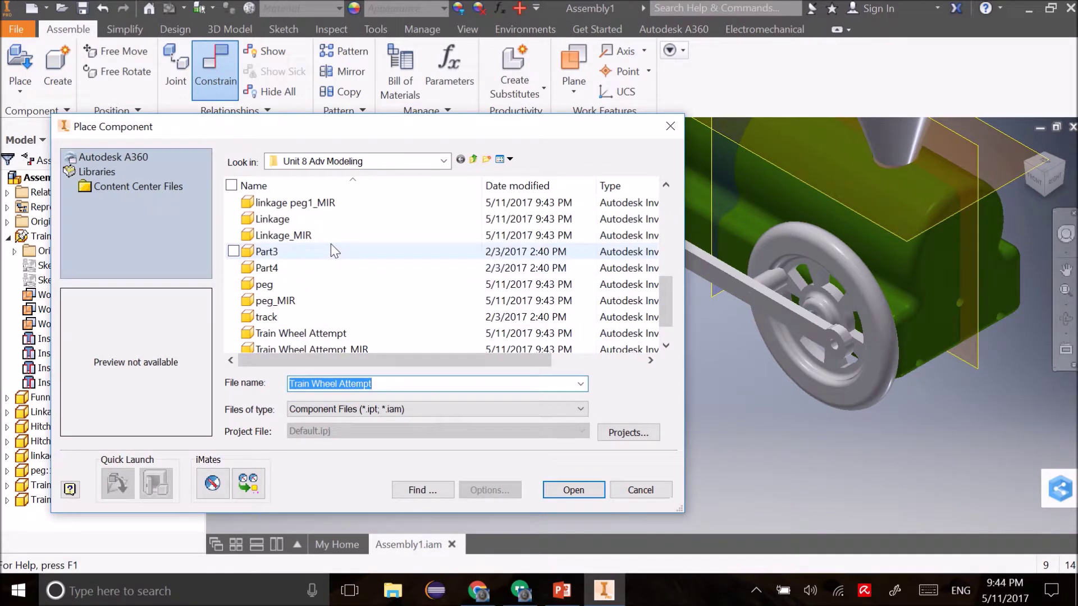
pyautogui.click(331, 219)
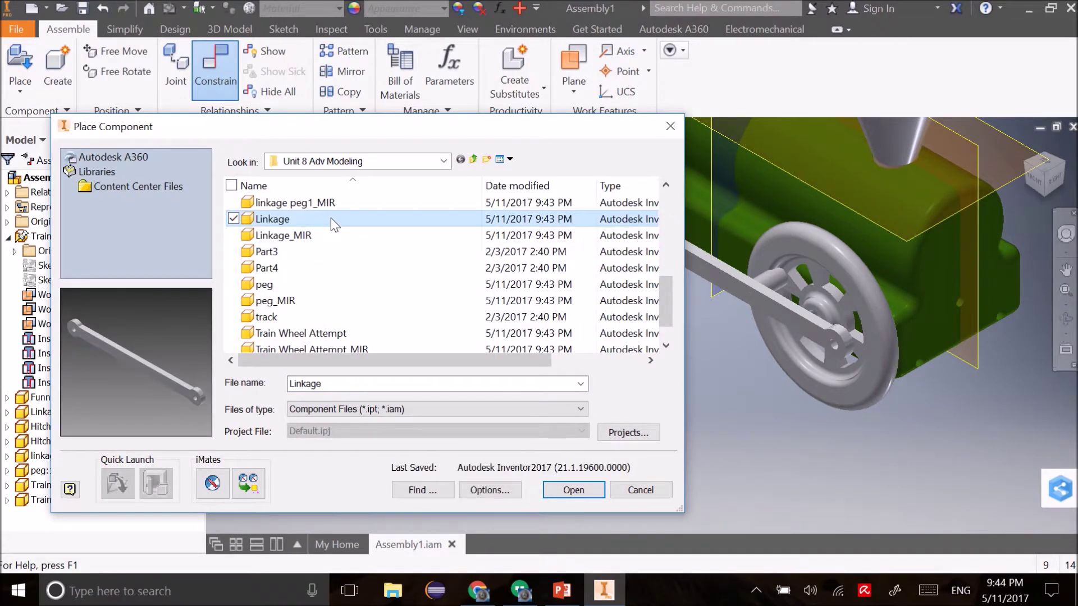
pyautogui.click(328, 301)
pyautogui.doubleClick(323, 300)
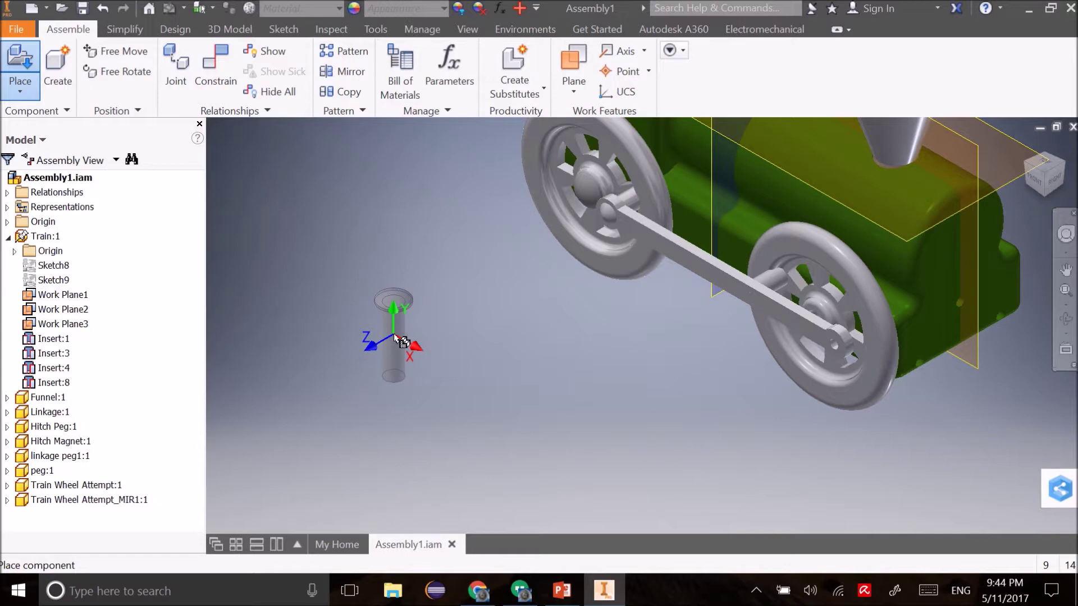
pyautogui.click(395, 337)
# Step: Place one linkage peg1 component from the Unit 8 Adv Modeling folder in the empty space beside the train
pyautogui.click(22, 64)
pyautogui.scroll(-5, 364, 308)
pyautogui.click(365, 284)
pyautogui.click(369, 267)
pyautogui.click(370, 251)
pyautogui.click(371, 235)
pyautogui.click(376, 209)
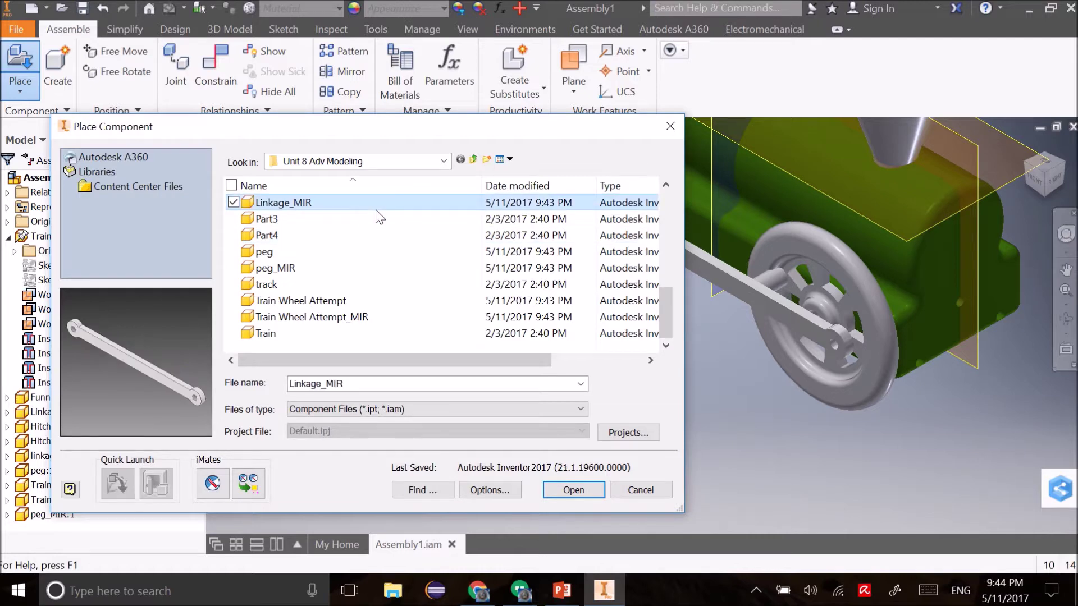
pyautogui.scroll(1, 362, 241)
pyautogui.doubleClick(362, 203)
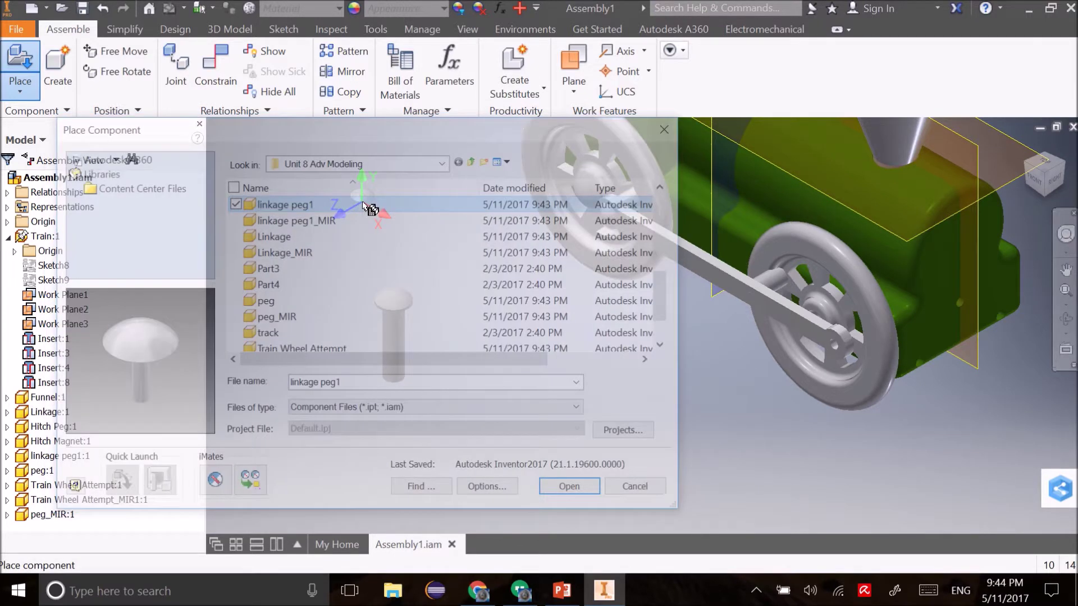
pyautogui.click(362, 203)
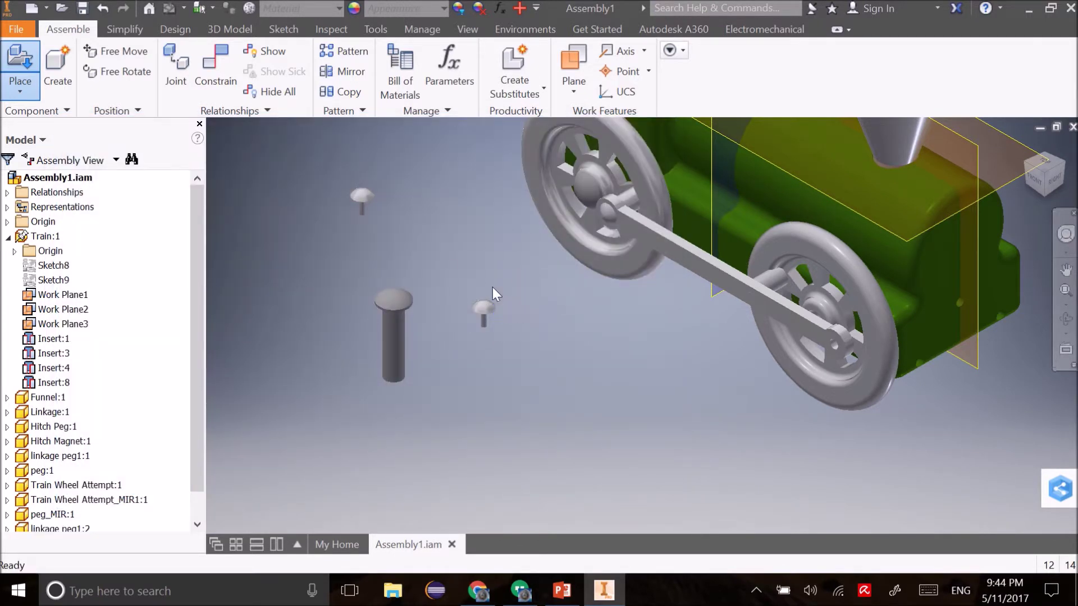
pyautogui.press('Escape')
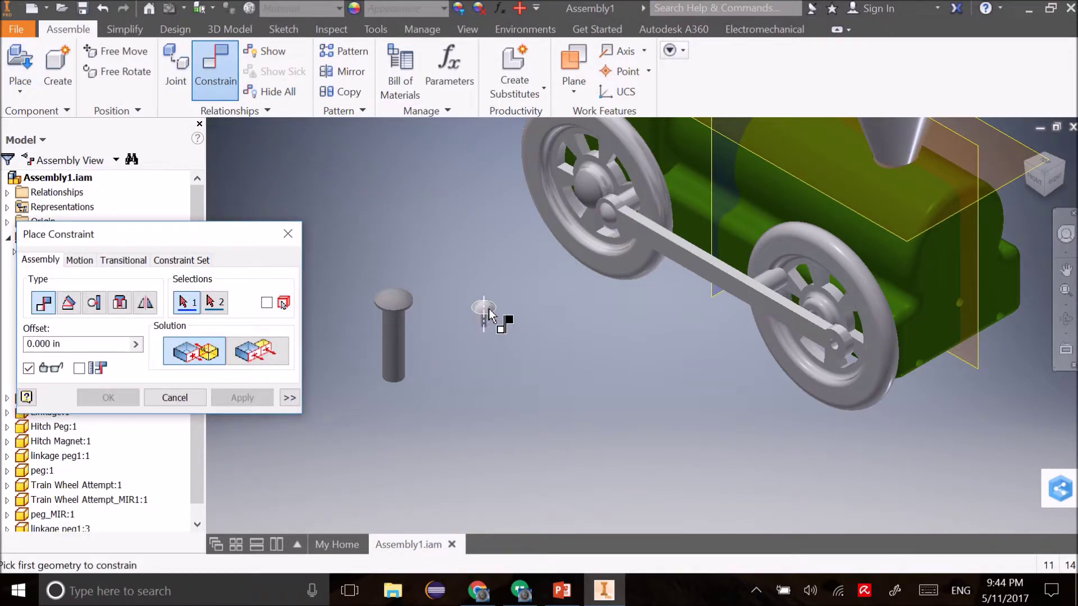
# Step: Apply an Insert constraint with 0 in offset between the loose linkage peg's head underside and the outer hole at the linkage's front end
pyautogui.click(118, 305)
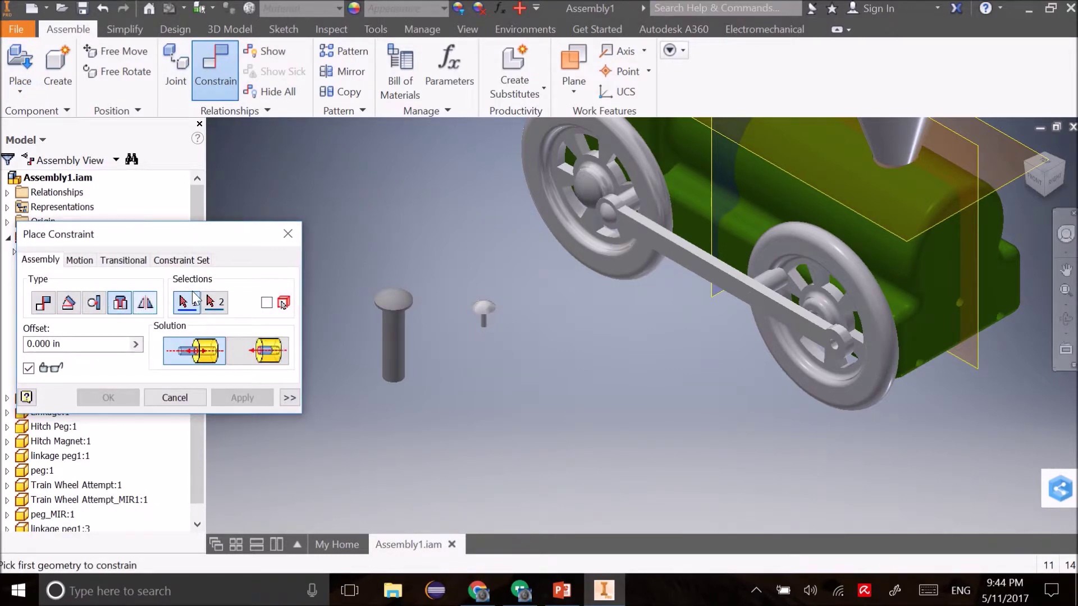
pyautogui.click(484, 314)
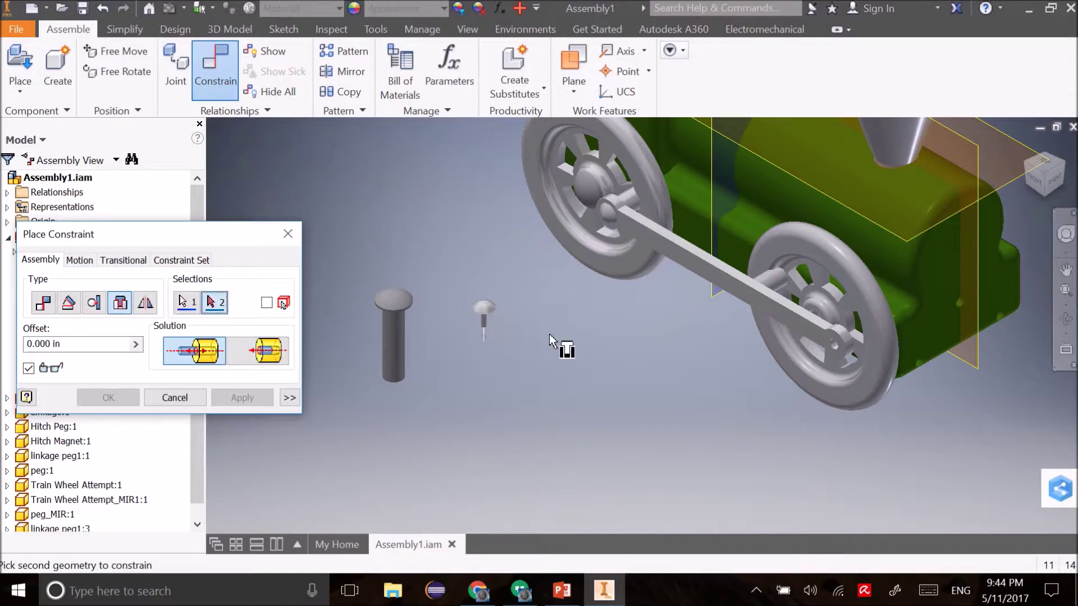
pyautogui.click(836, 349)
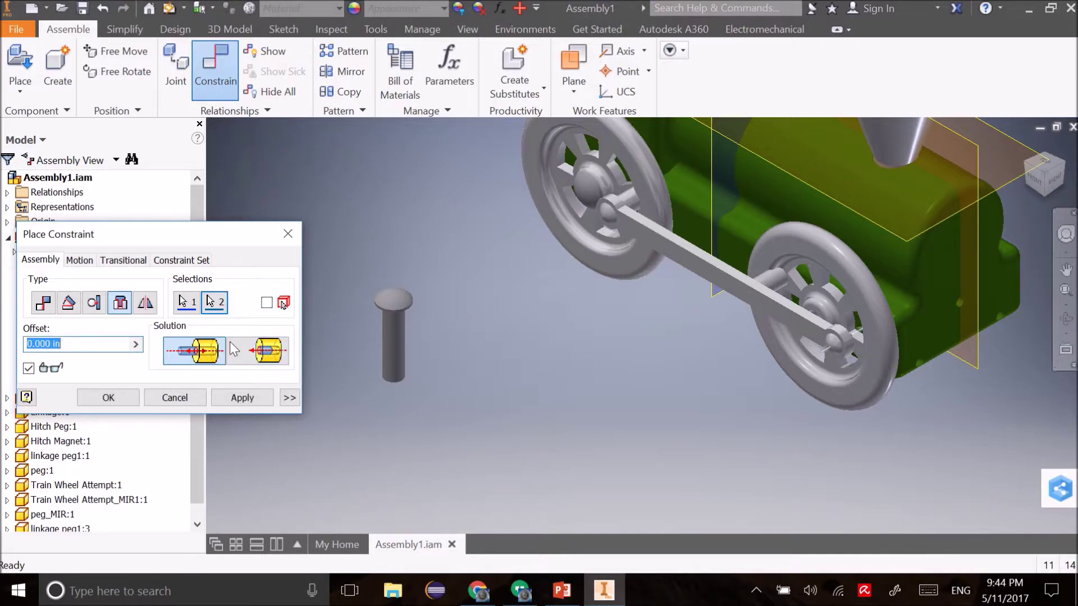
pyautogui.click(242, 399)
# Step: Apply an Insert constraint with 0 in offset between the loose axle peg's head underside and the front wheel's outer centre hole
pyautogui.click(397, 327)
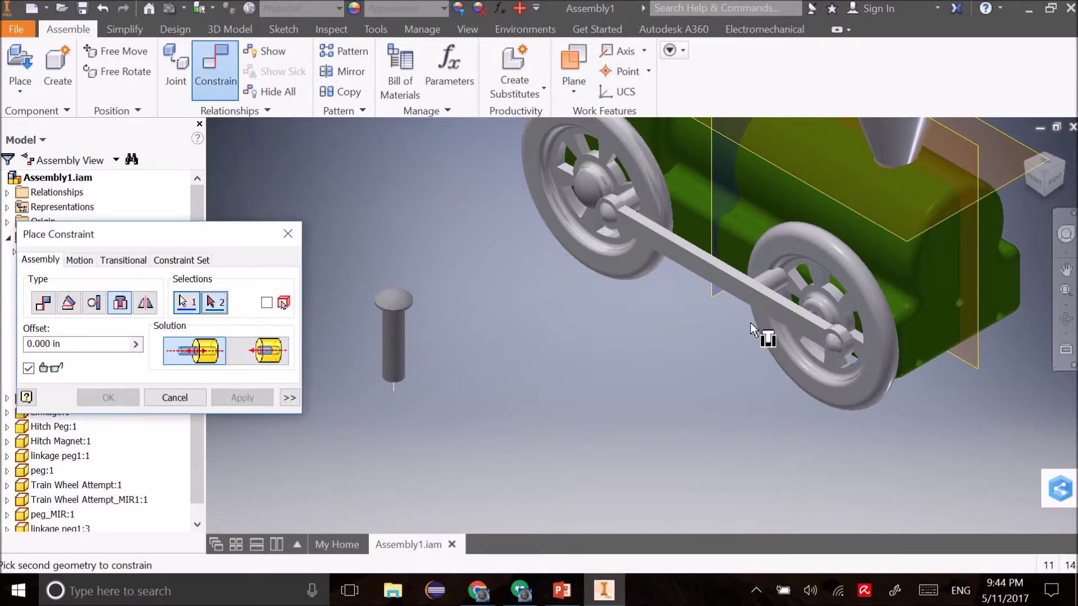
pyautogui.click(813, 320)
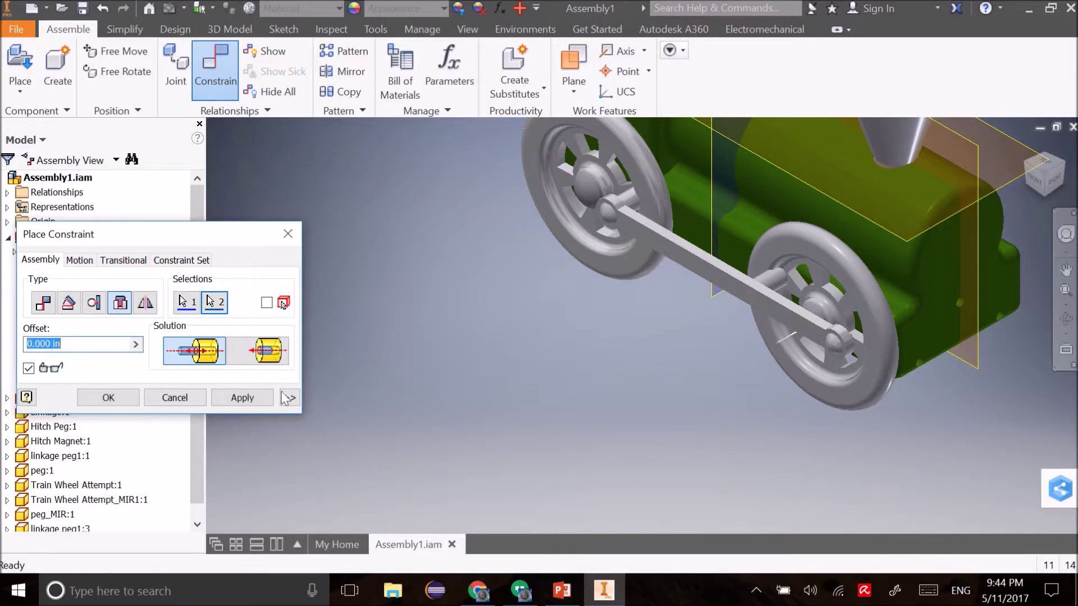
pyautogui.click(242, 397)
pyautogui.click(168, 397)
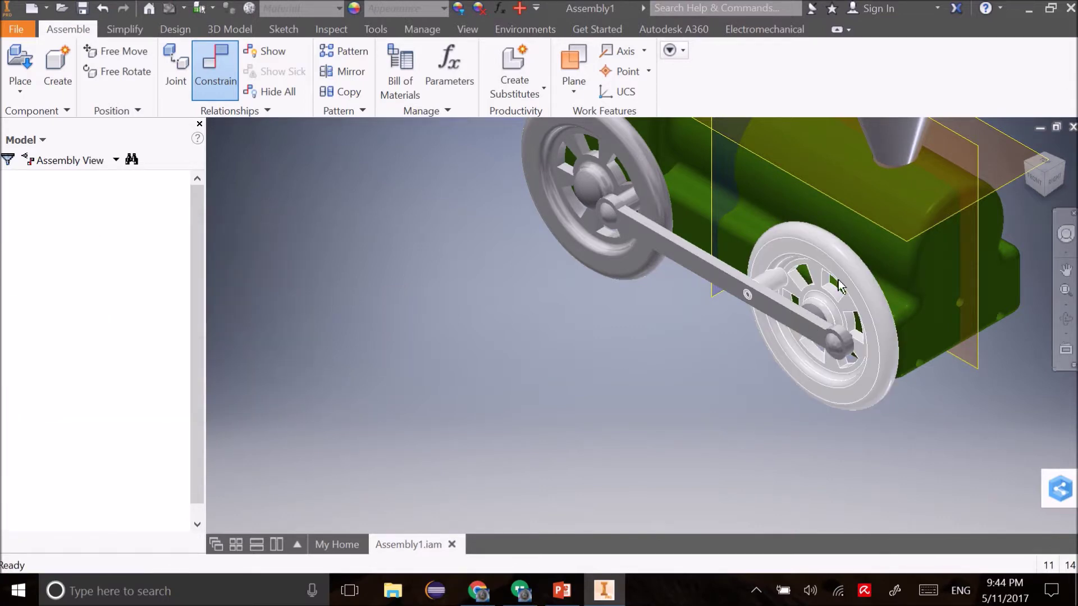
pyautogui.moveTo(845, 288); pyautogui.dragTo(883, 469)
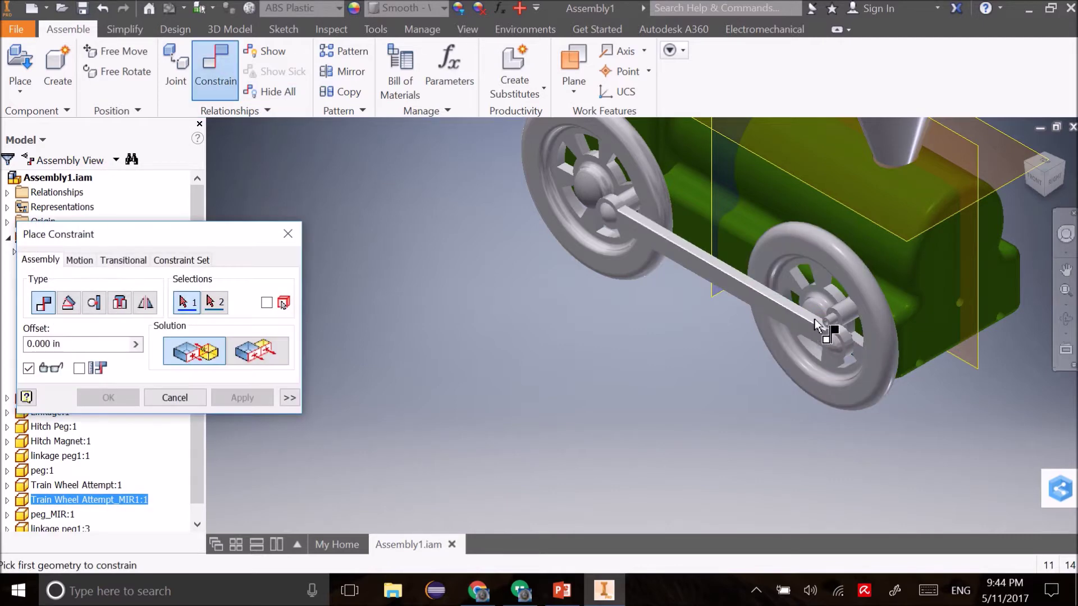
pyautogui.scroll(5, 846, 337)
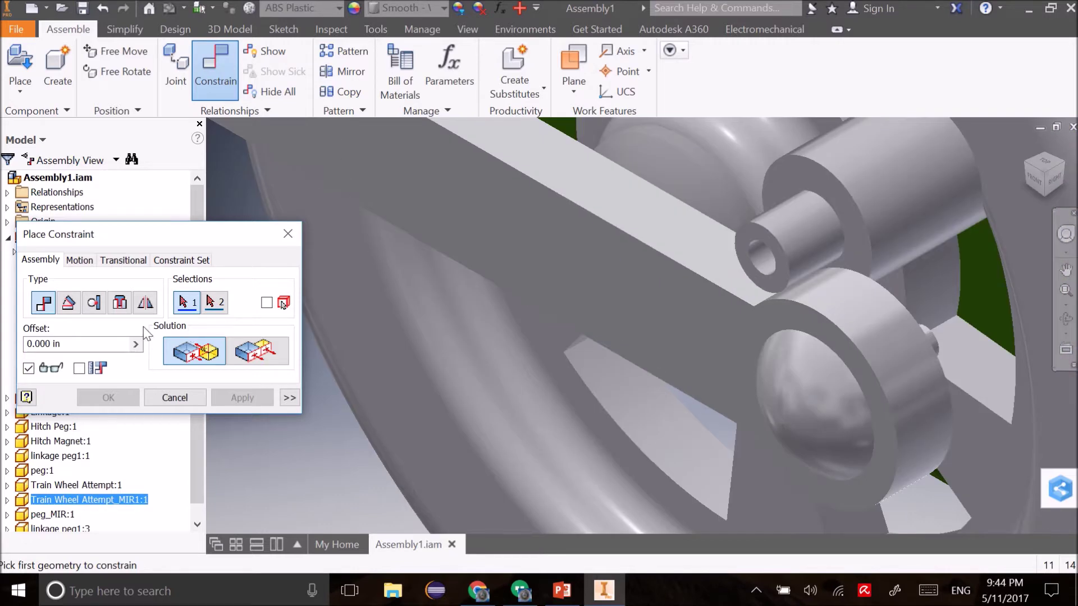
pyautogui.click(118, 304)
pyautogui.click(773, 271)
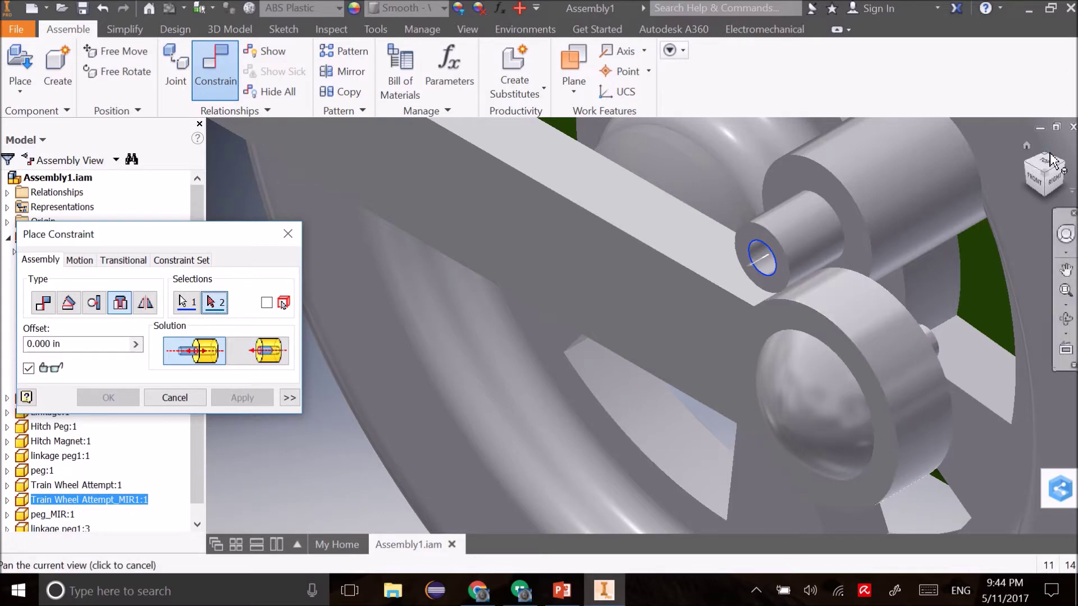
pyautogui.click(1065, 162)
pyautogui.scroll(3, 490, 308)
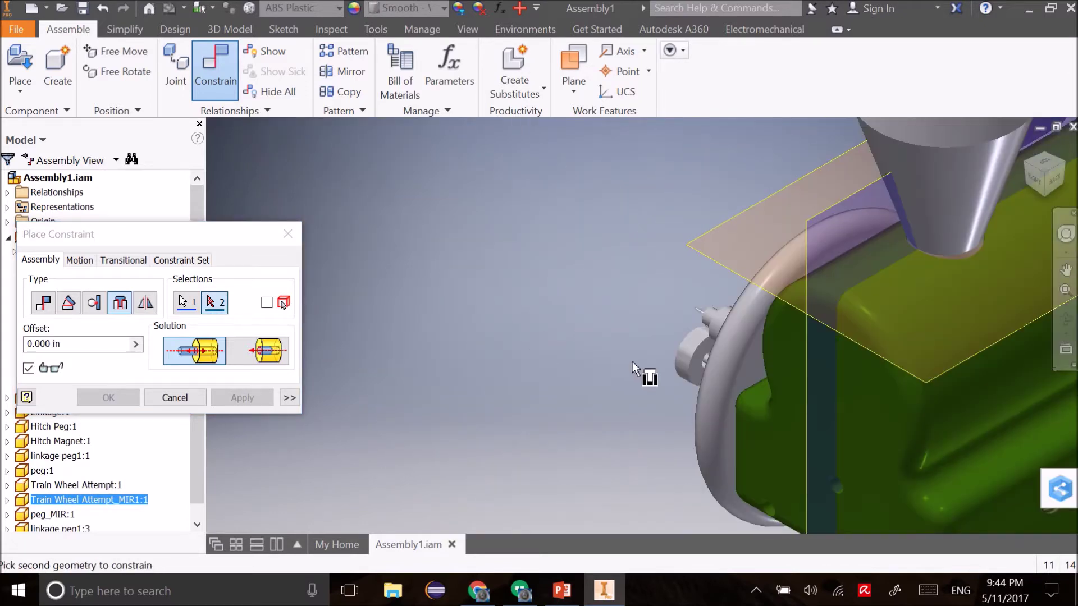
pyautogui.scroll(4, 761, 368)
pyautogui.scroll(2, 763, 368)
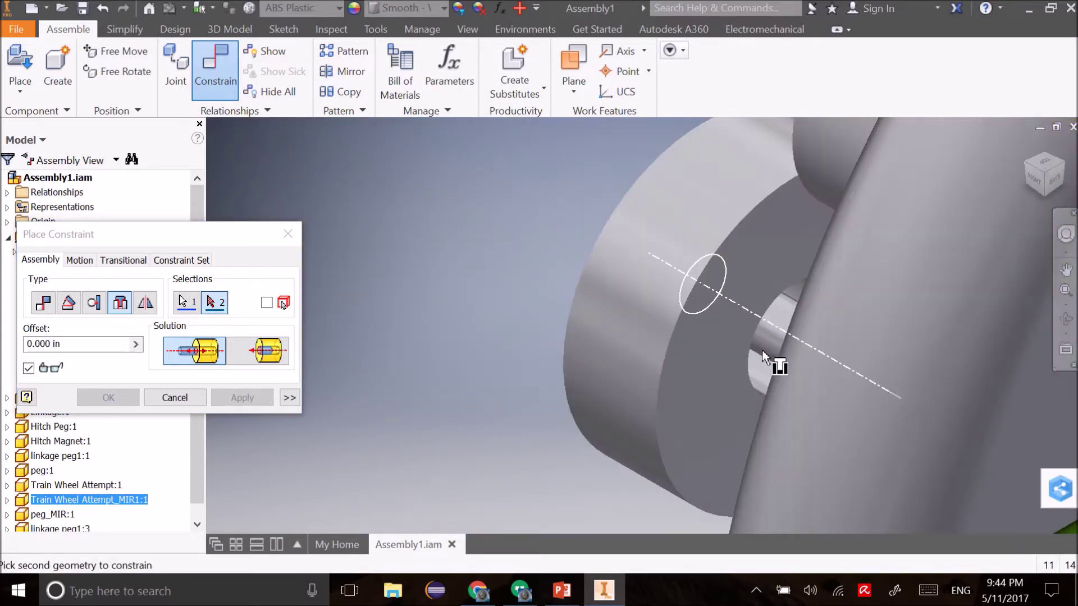
pyautogui.click(754, 323)
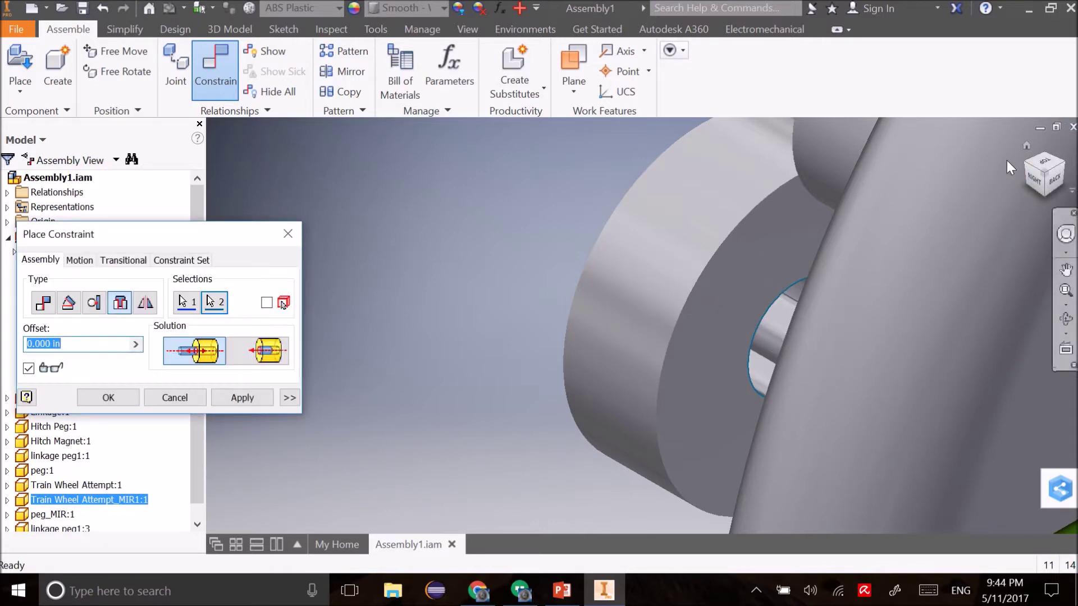
pyautogui.click(1028, 164)
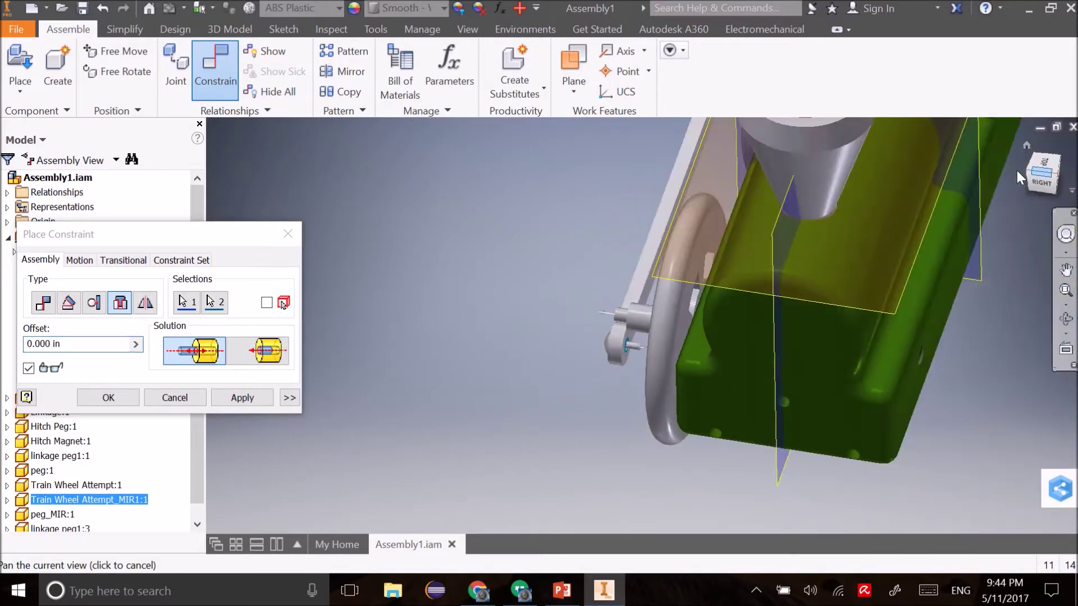
pyautogui.click(1034, 173)
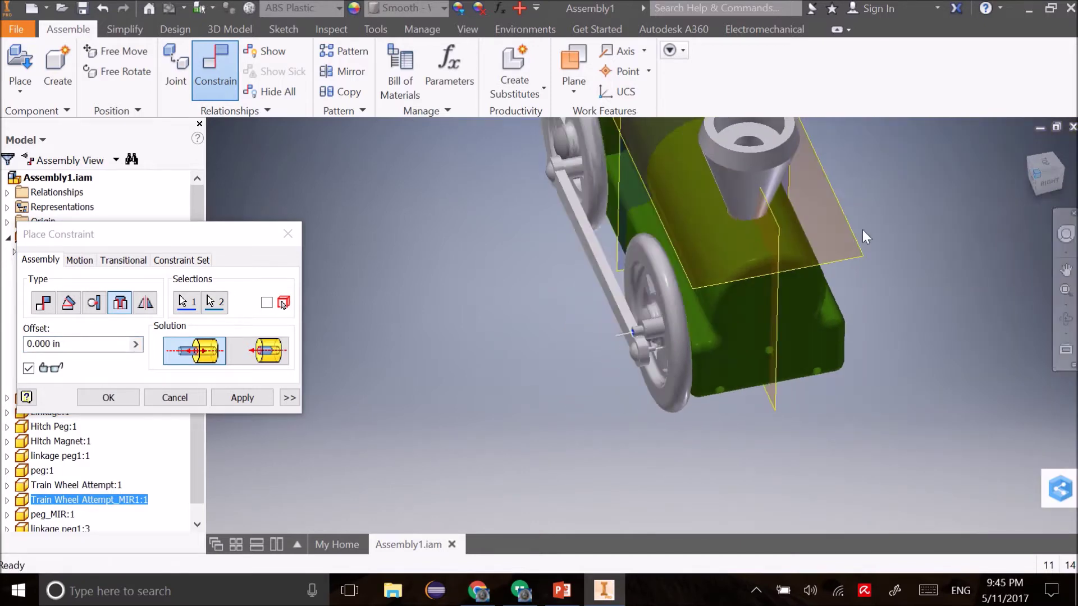
pyautogui.scroll(-6, 730, 340)
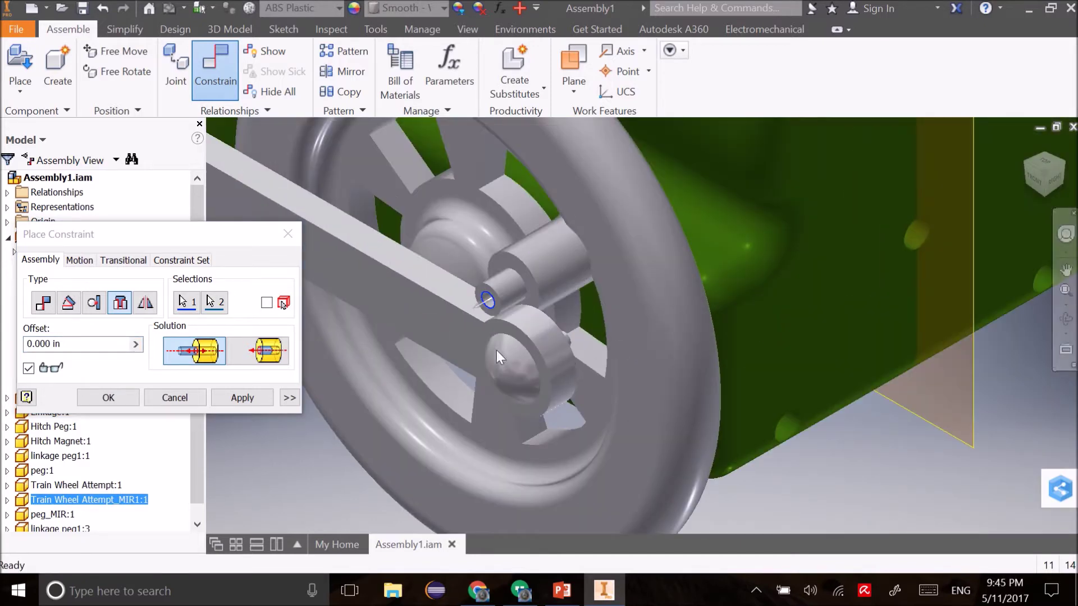
pyautogui.click(177, 396)
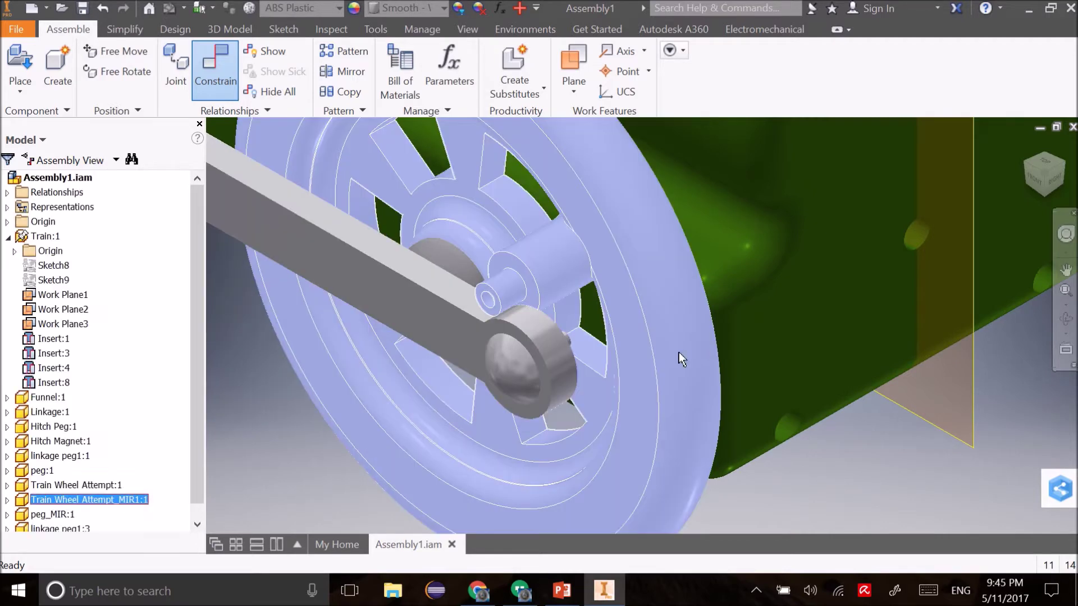
# Step: Rotate the front wheel and apply an Insert constraint with 0 in offset between its crank pin and the linkage's front hole on the inner side
pyautogui.moveTo(651, 377); pyautogui.dragTo(702, 484)
pyautogui.moveTo(617, 329); pyautogui.dragTo(558, 187)
pyautogui.press('c')
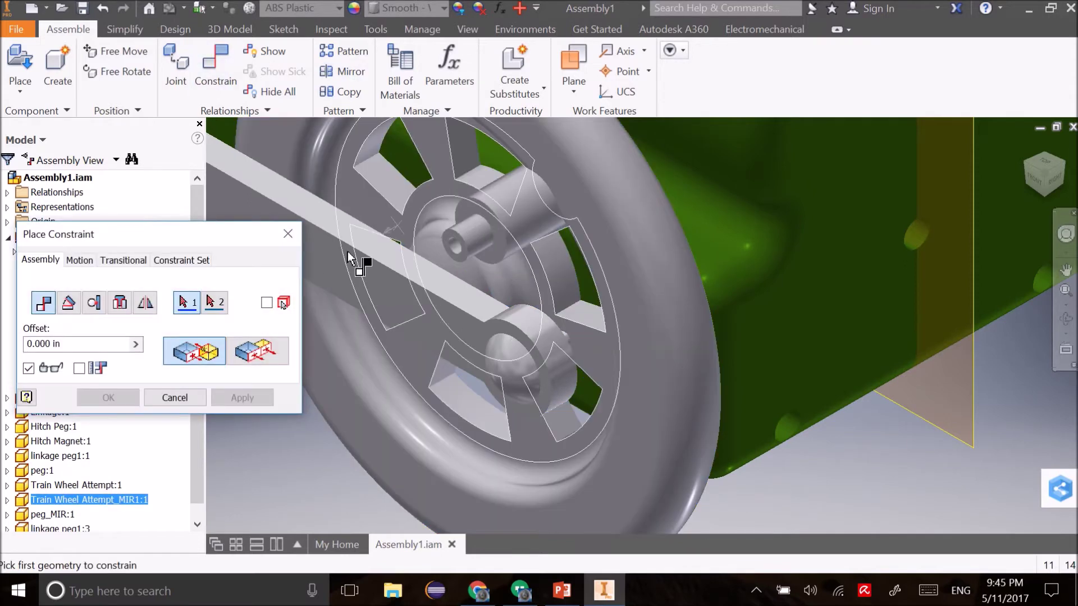
pyautogui.click(494, 237)
pyautogui.click(1065, 162)
pyautogui.scroll(-4, 623, 334)
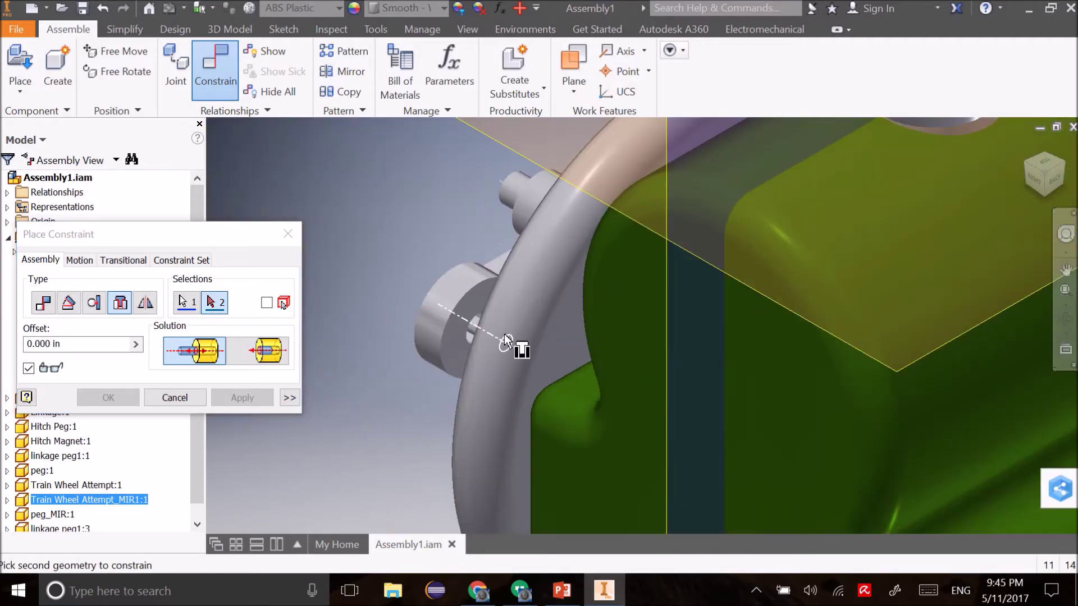
pyautogui.click(470, 327)
pyautogui.click(236, 404)
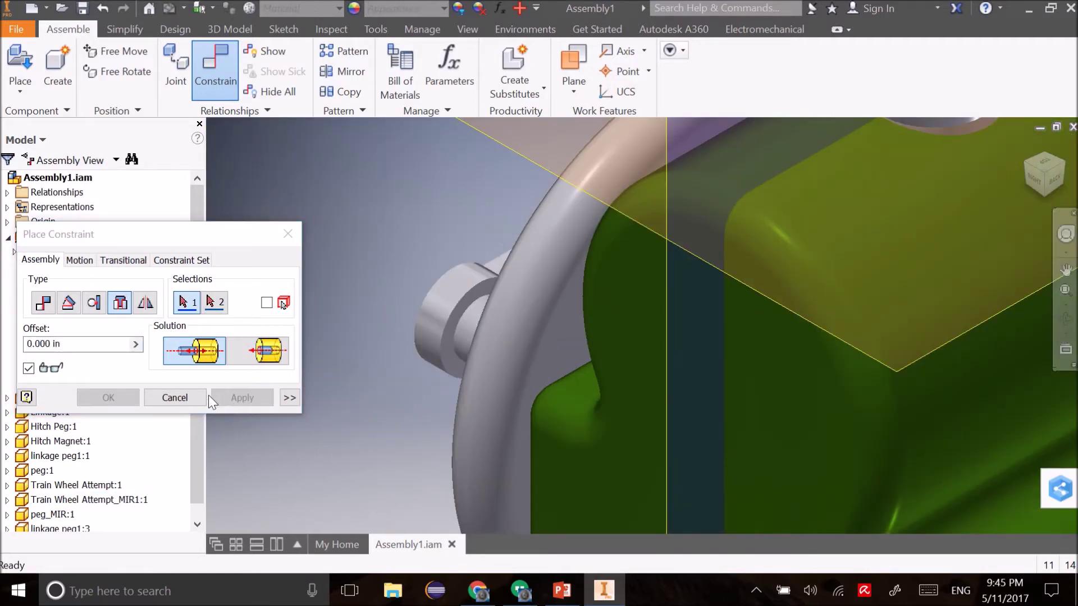
pyautogui.click(199, 398)
# Step: Place one cow catcher component from the Unit 8 Adv Modeling folder in the empty space beside the train
pyautogui.click(1026, 146)
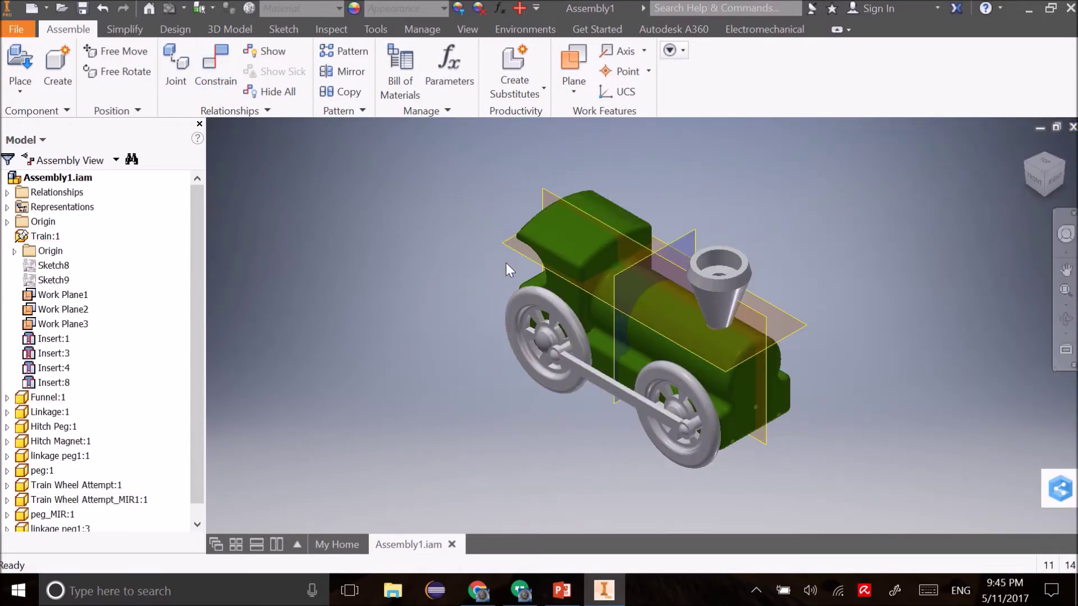
pyautogui.click(20, 65)
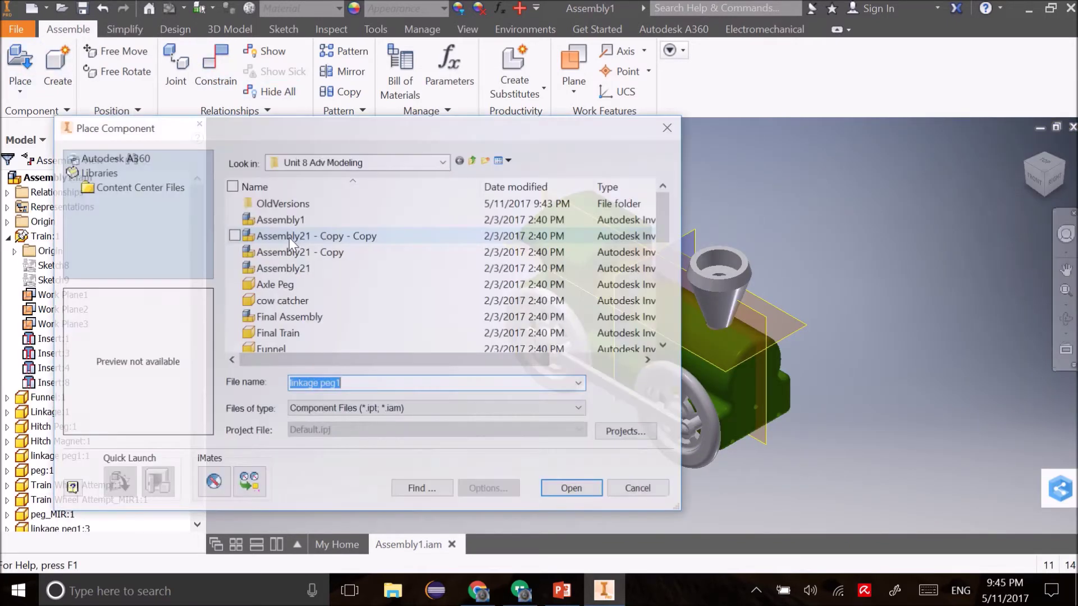
pyautogui.scroll(-4, 393, 284)
pyautogui.scroll(2, 375, 282)
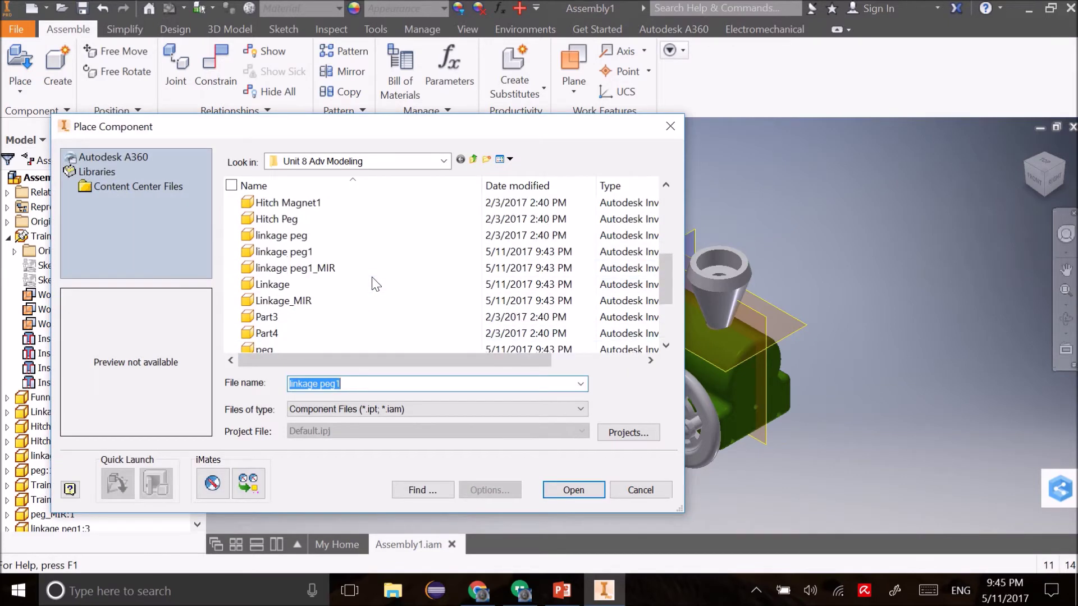
pyautogui.scroll(1, 372, 278)
pyautogui.scroll(1, 370, 278)
pyautogui.scroll(-4, 370, 278)
pyautogui.scroll(7, 368, 278)
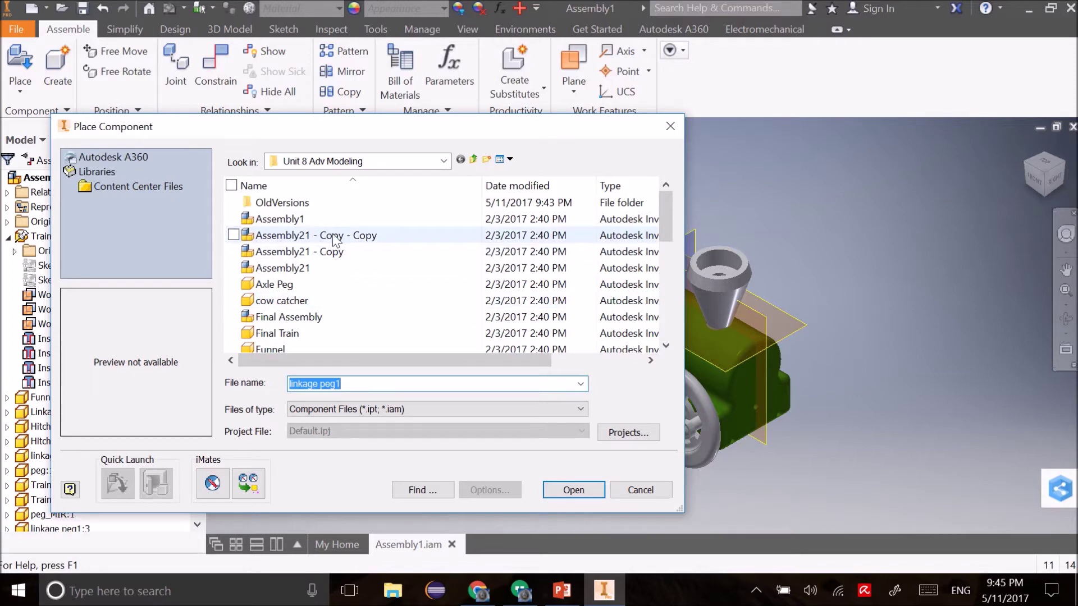
pyautogui.doubleClick(365, 299)
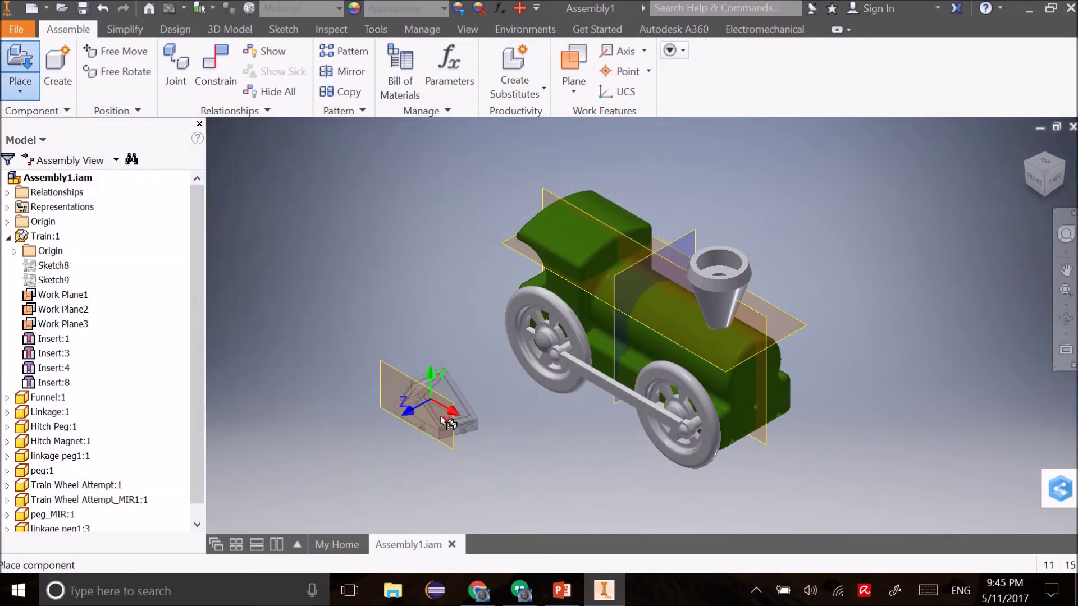
pyautogui.click(457, 449)
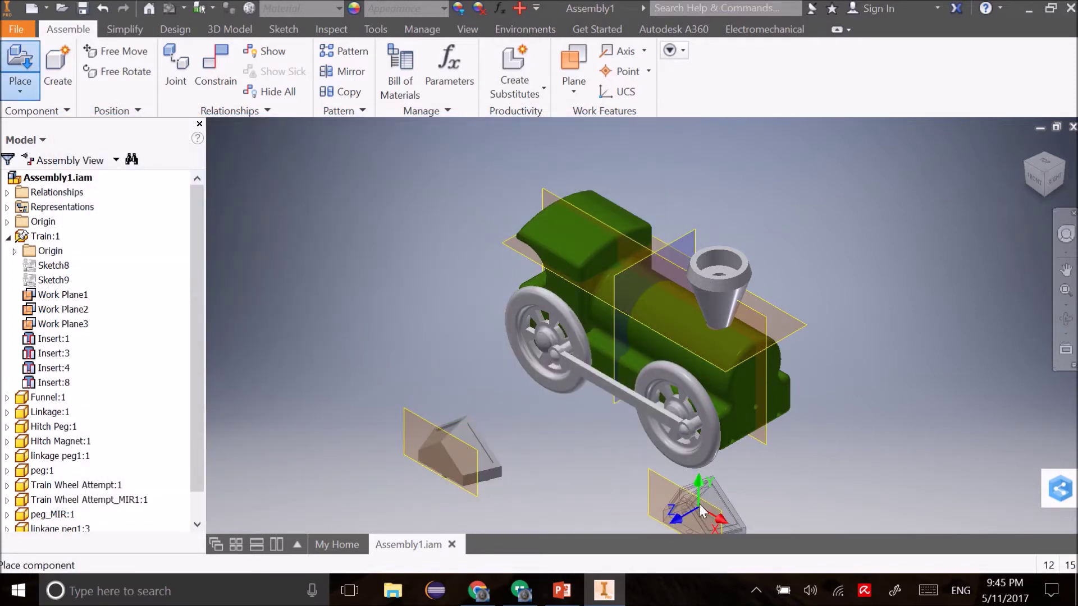
pyautogui.press('Escape')
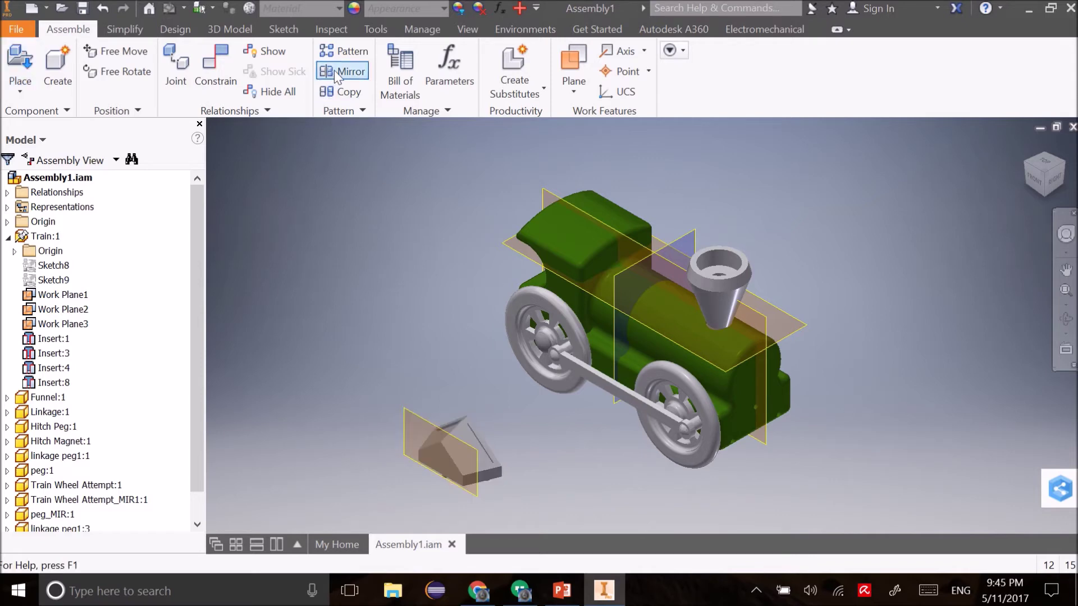
# Step: Free Rotate the cow catcher until its back face with the three mounting pegs is exposed
pyautogui.click(133, 78)
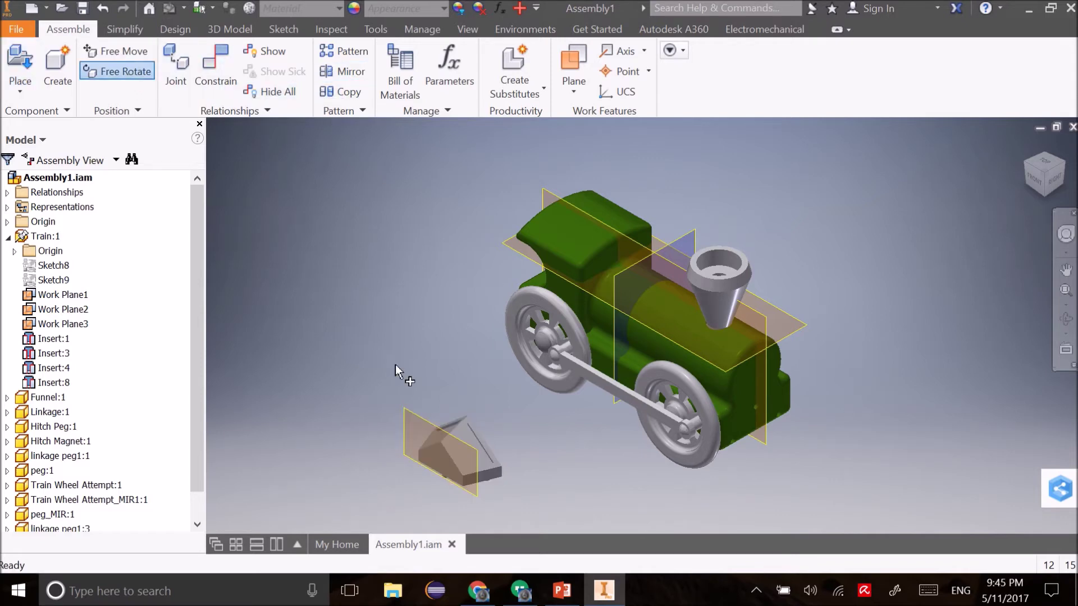
pyautogui.moveTo(447, 478); pyautogui.dragTo(502, 436)
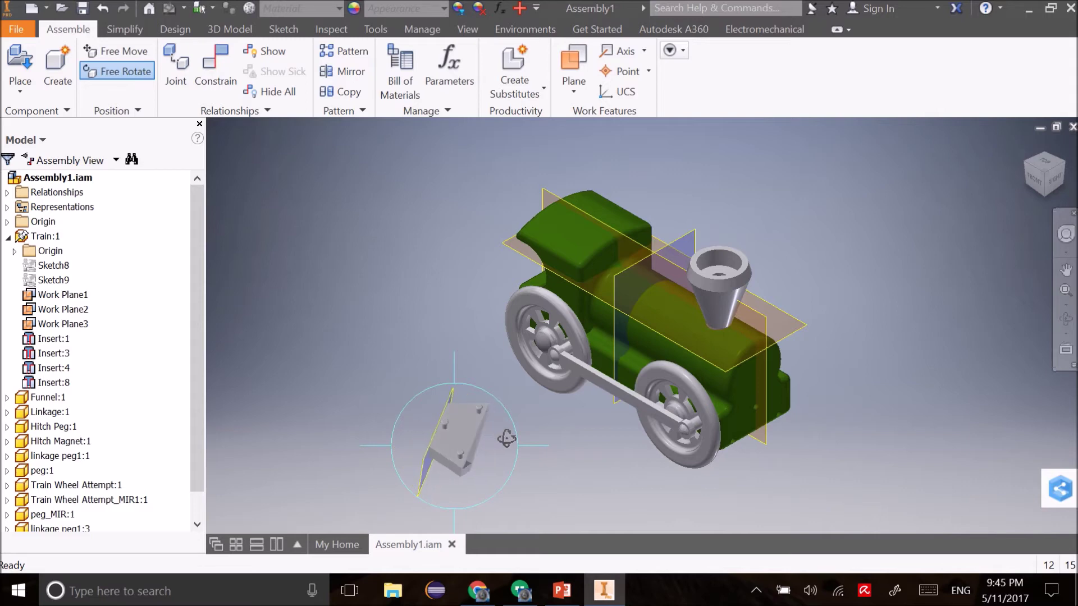
pyautogui.press('Escape')
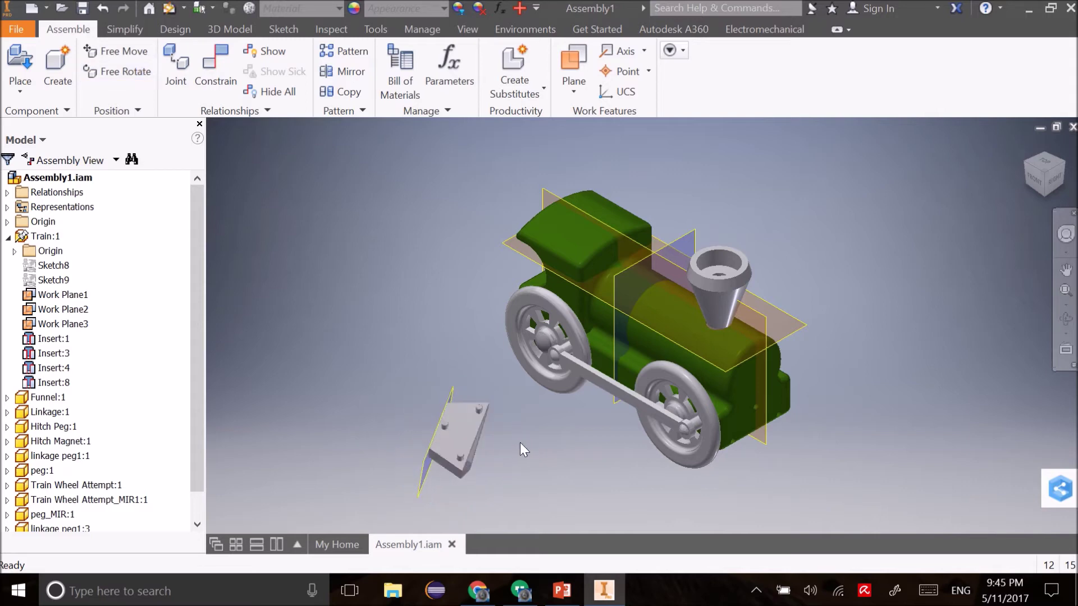
# Step: Apply an Insert constraint with 0 in offset between the base of the cow catcher's single centre peg and the upper hole in the body's front
pyautogui.click(214, 90)
pyautogui.scroll(-6, 476, 439)
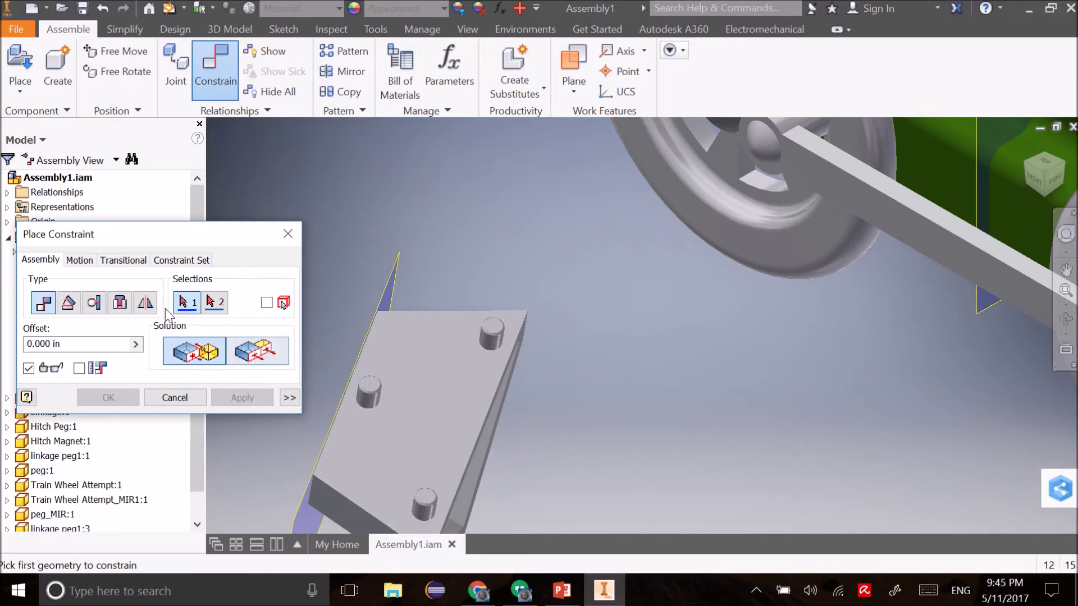
pyautogui.click(122, 303)
pyautogui.click(371, 411)
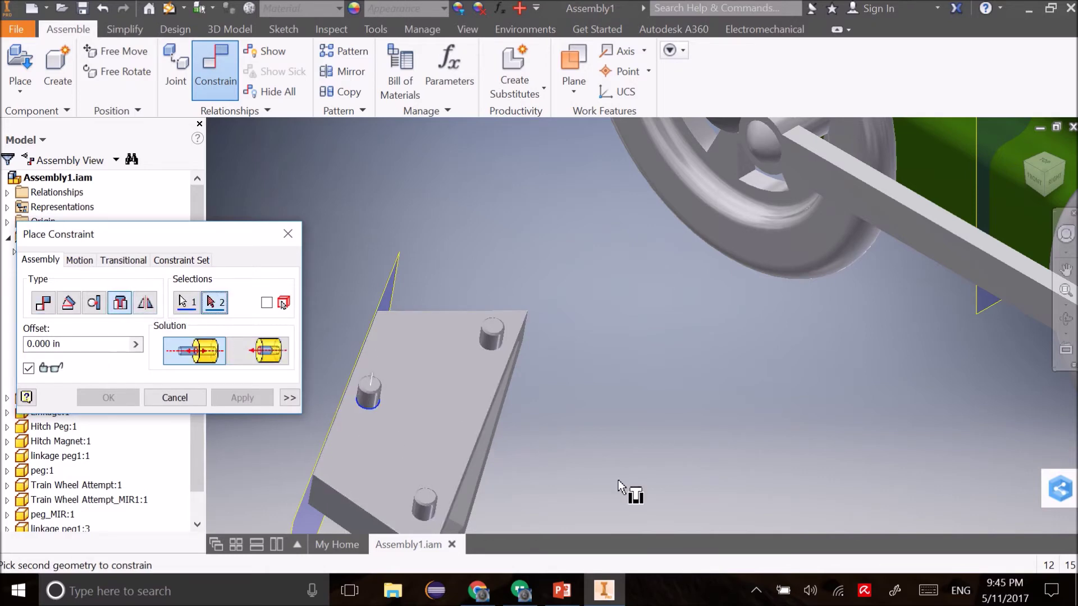
pyautogui.scroll(5, 620, 490)
pyautogui.scroll(-4, 577, 432)
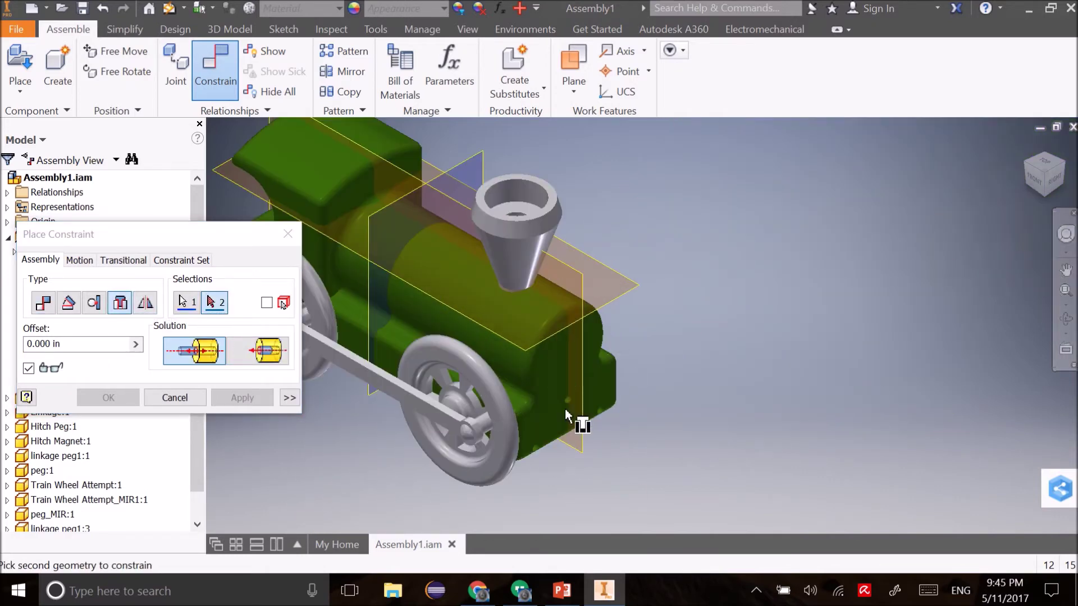
pyautogui.click(567, 401)
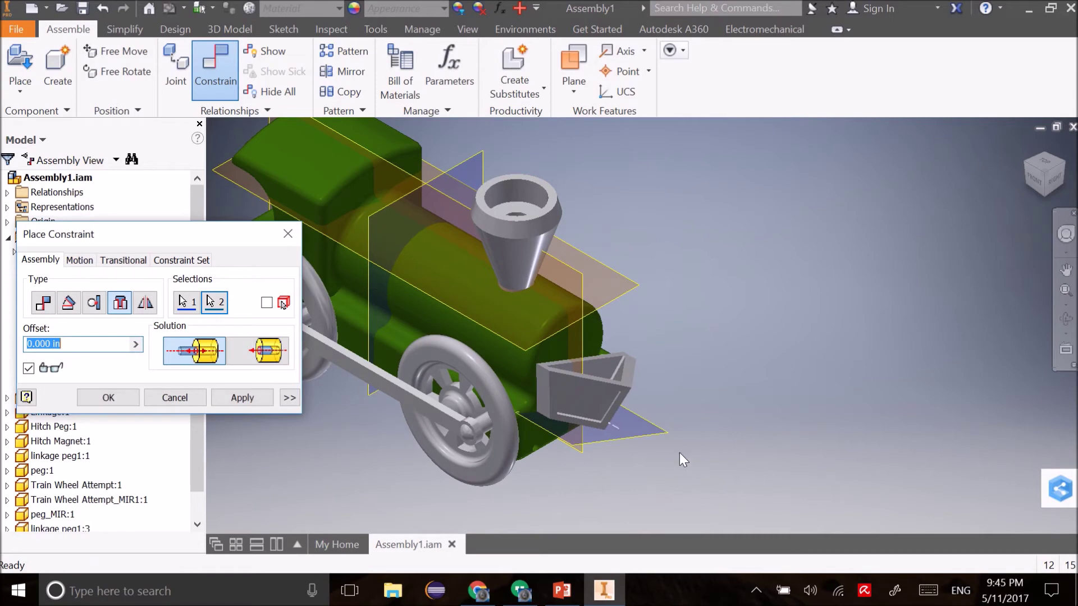
pyautogui.click(233, 397)
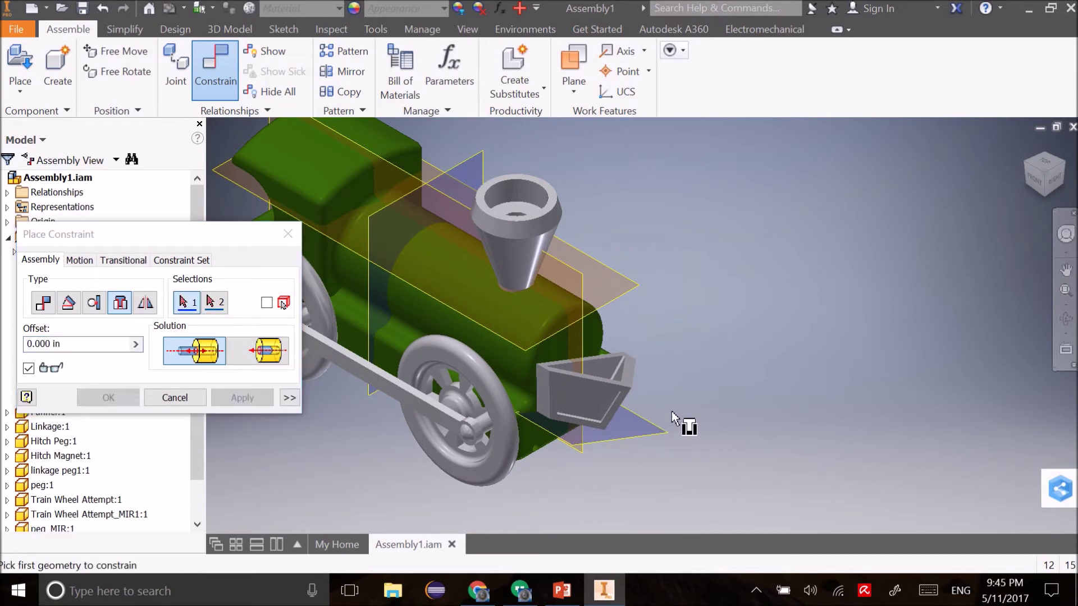
pyautogui.click(190, 403)
# Step: Swing the cow catcher aside and apply an Insert constraint with 0 in offset between a lower peg's base and the body's wheel-side lower front hole
pyautogui.moveTo(618, 400); pyautogui.dragTo(679, 427)
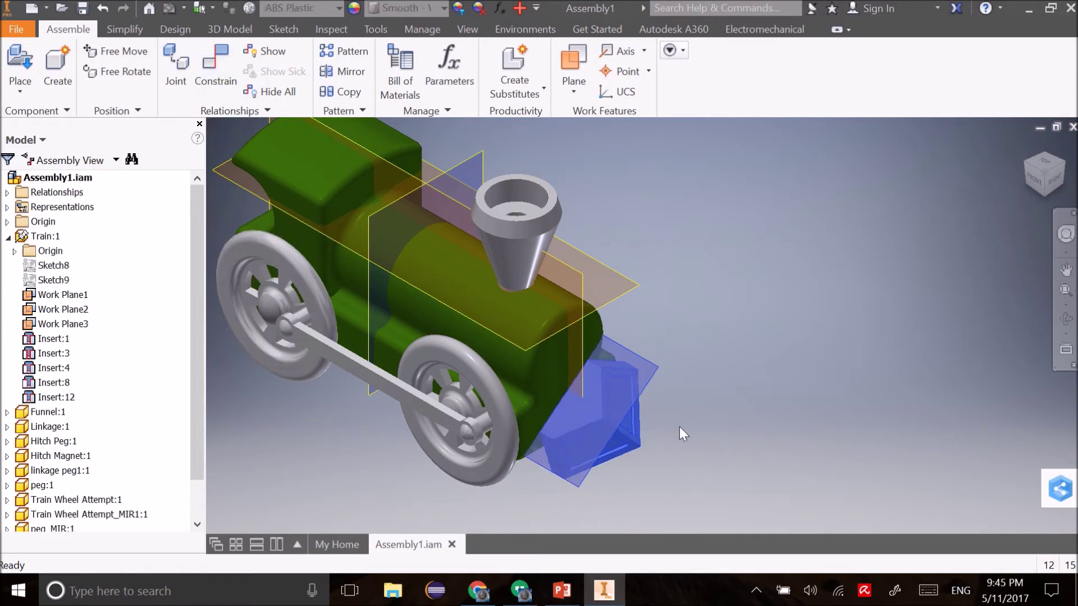
pyautogui.click(1024, 181)
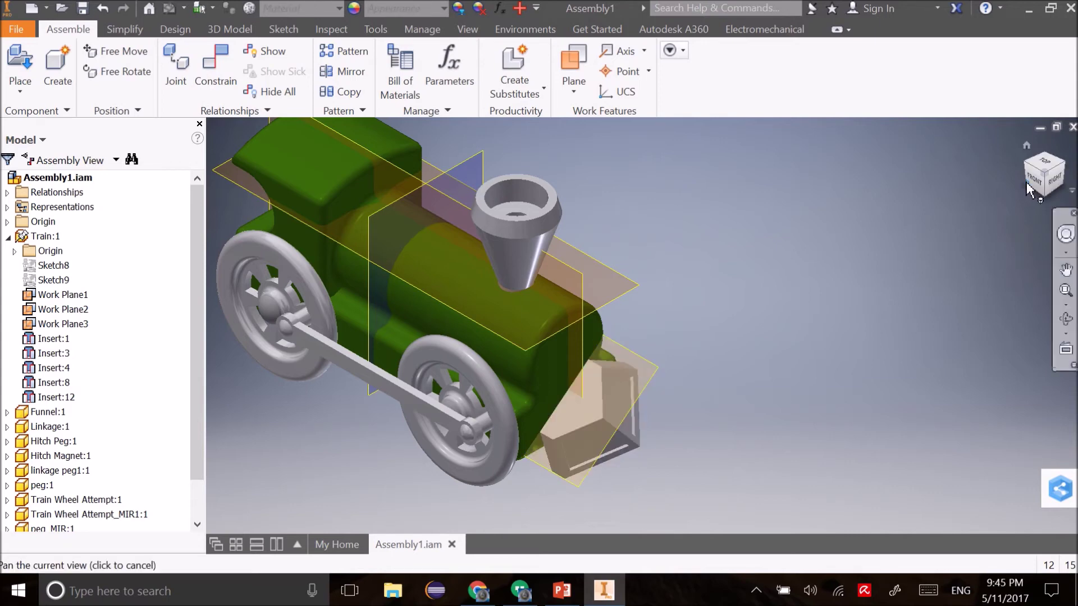
pyautogui.click(1026, 183)
pyautogui.scroll(-5, 700, 405)
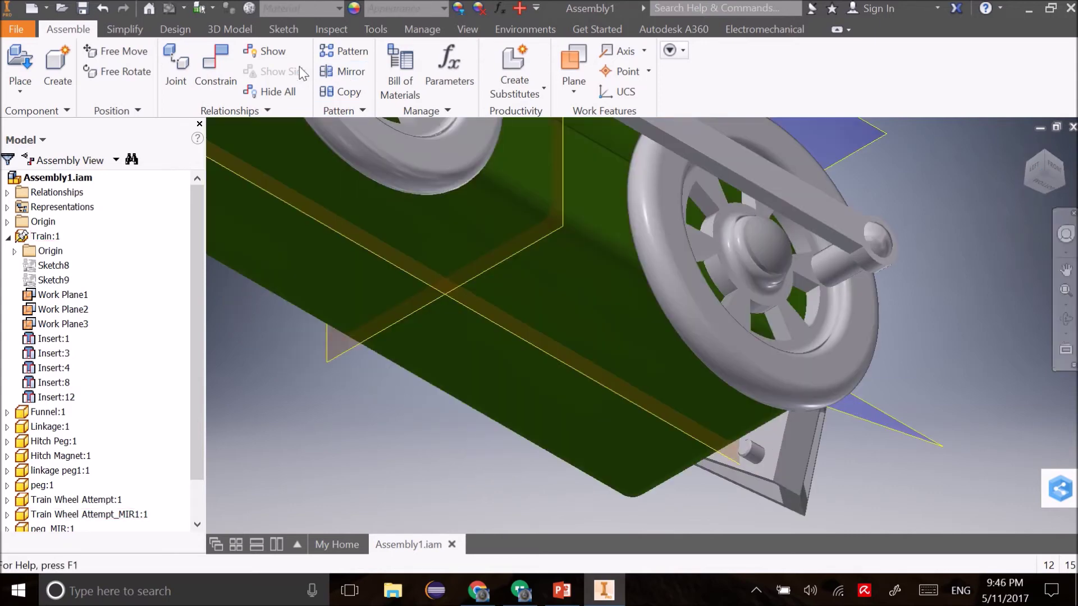
pyautogui.click(211, 74)
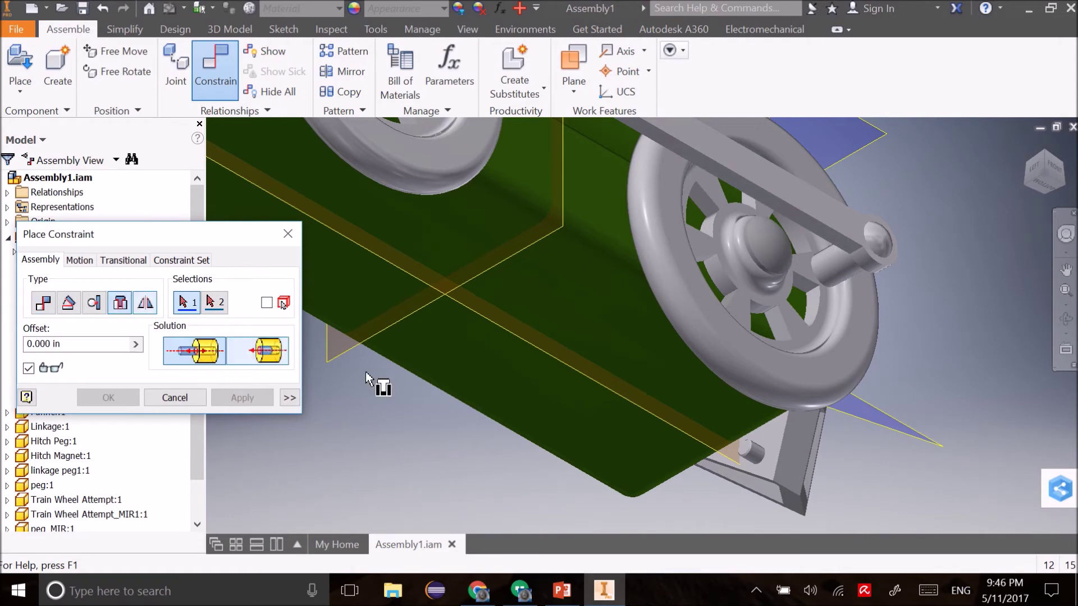
pyautogui.click(757, 461)
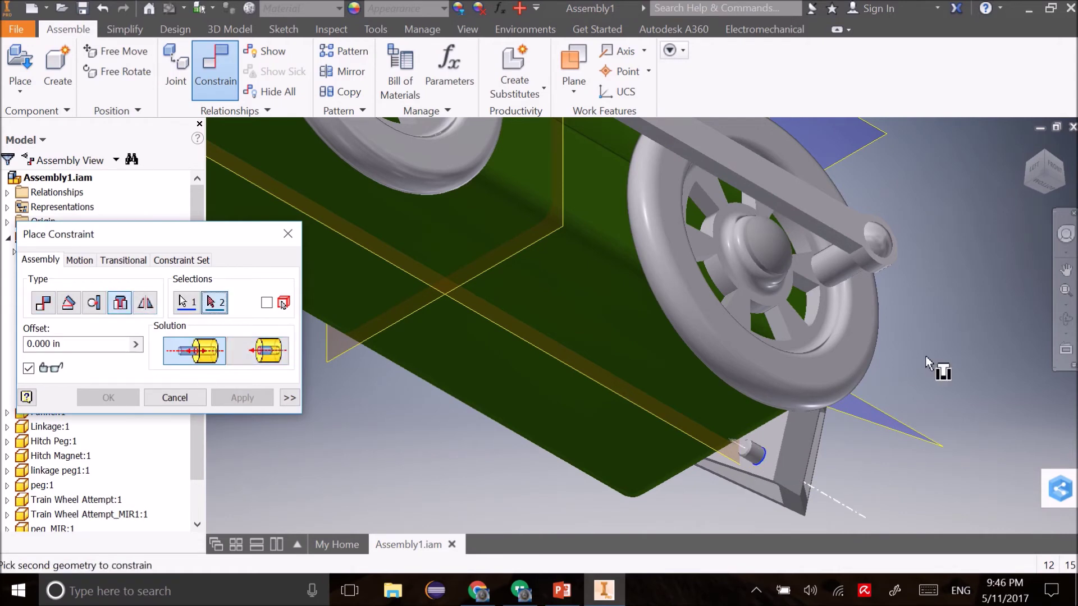
pyautogui.click(1053, 160)
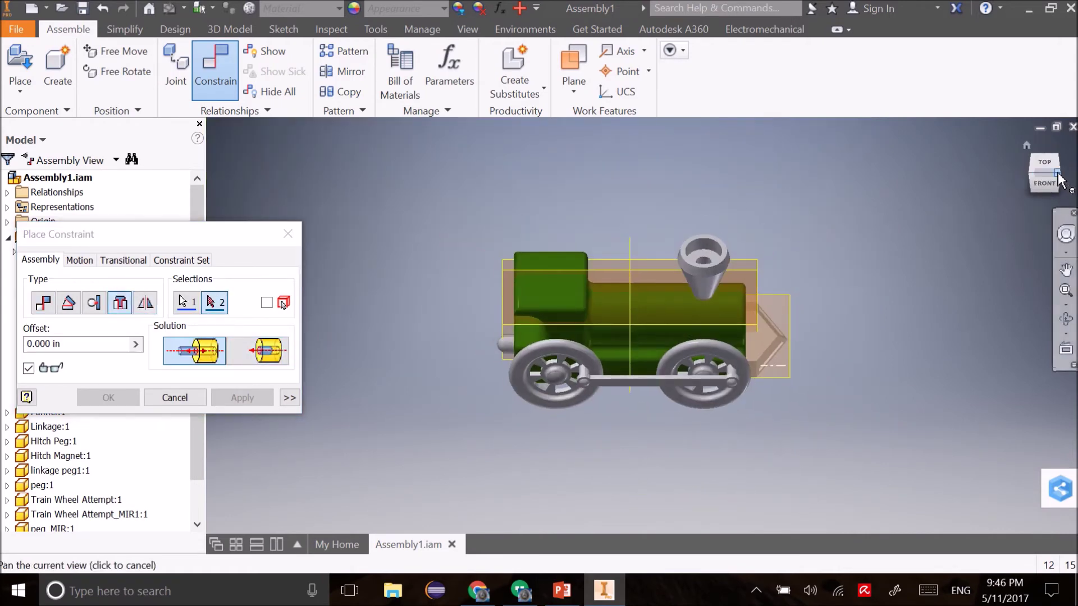
pyautogui.scroll(5, 744, 442)
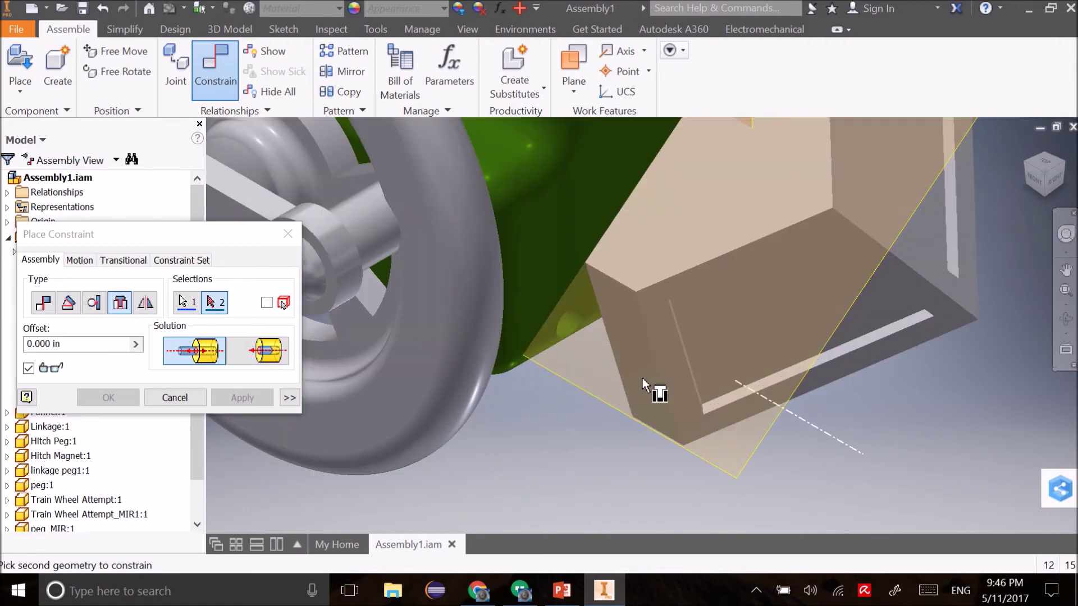
pyautogui.click(562, 330)
pyautogui.scroll(-4, 556, 354)
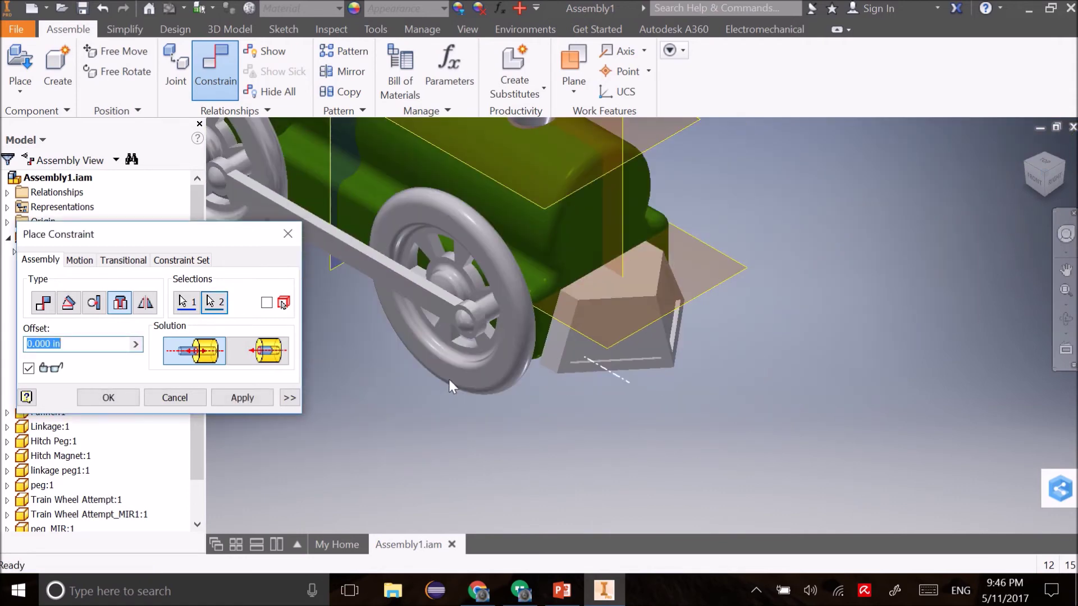
pyautogui.click(236, 396)
pyautogui.press('Escape')
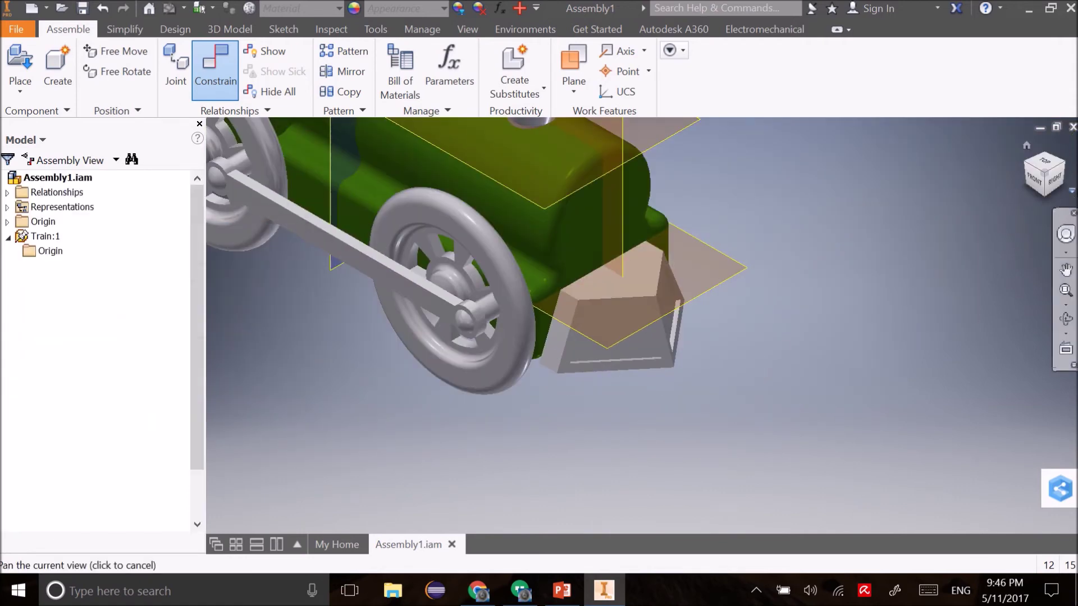
# Step: Check the cow catcher's alignment from the train's front, and save the assembly with its changed parts, accepting migration of Train.ipt to the current release
pyautogui.click(1055, 184)
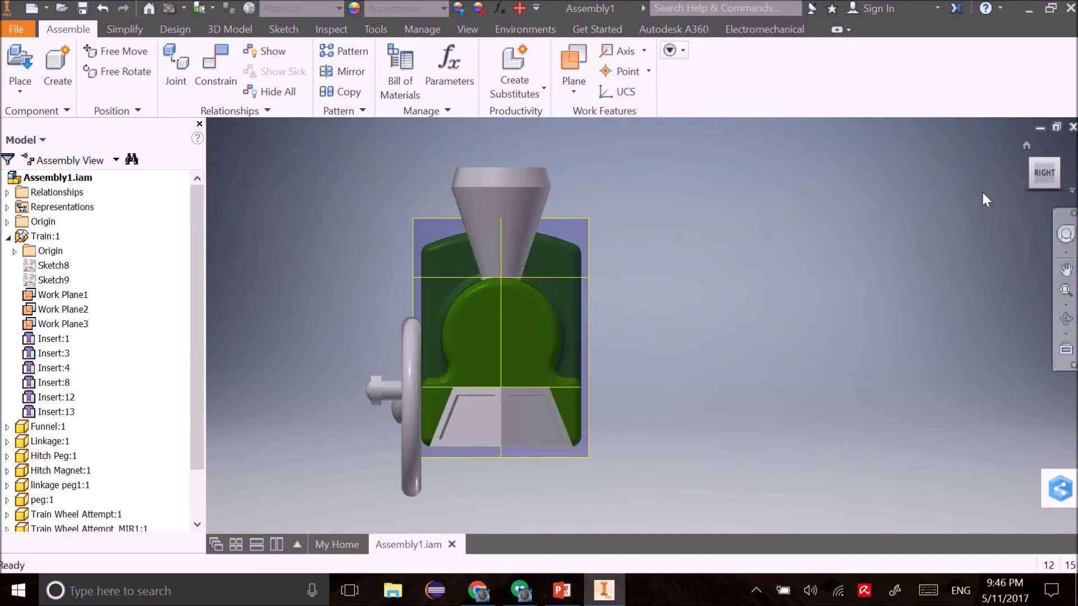
pyautogui.click(1033, 167)
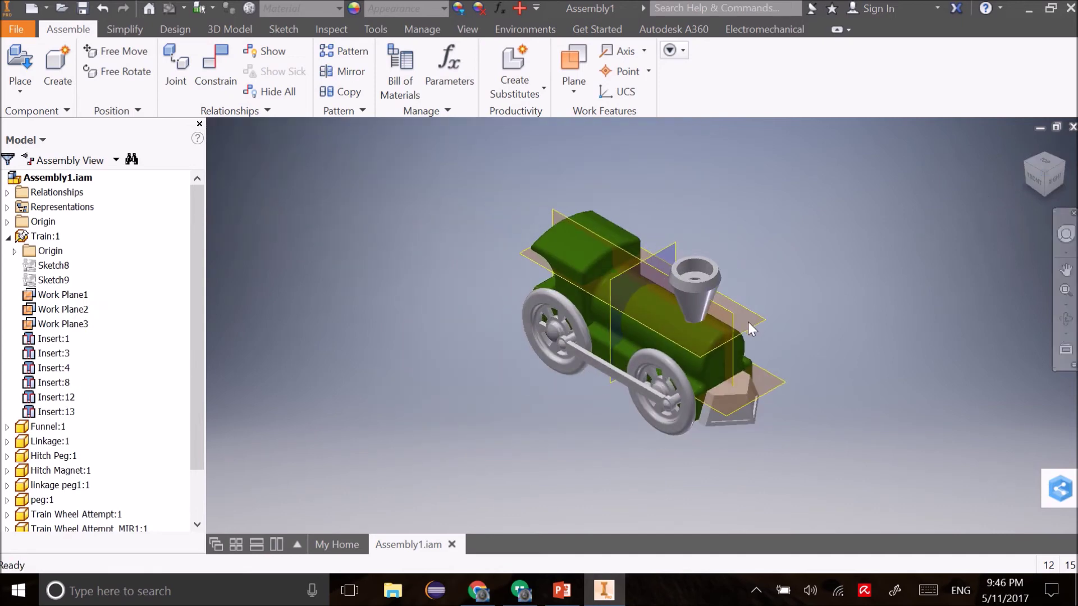
pyautogui.hotkey('ctrl', 's')
pyautogui.click(632, 224)
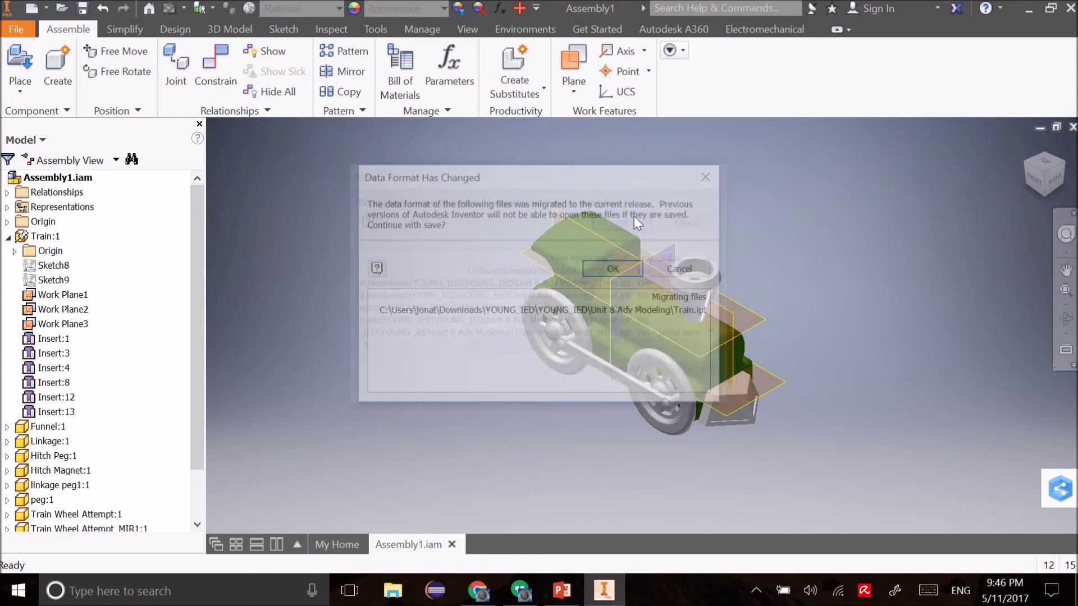
pyautogui.click(616, 268)
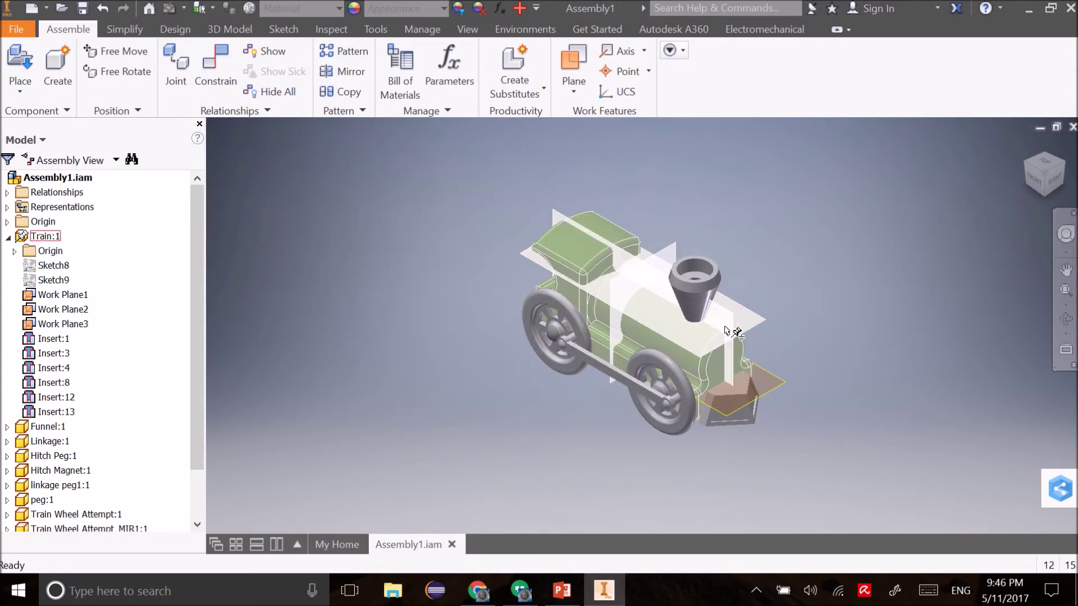
# Step: Move the linkage through its travel to test that the front and rear wheels turn together, and inspect the assembled train
pyautogui.click(631, 311)
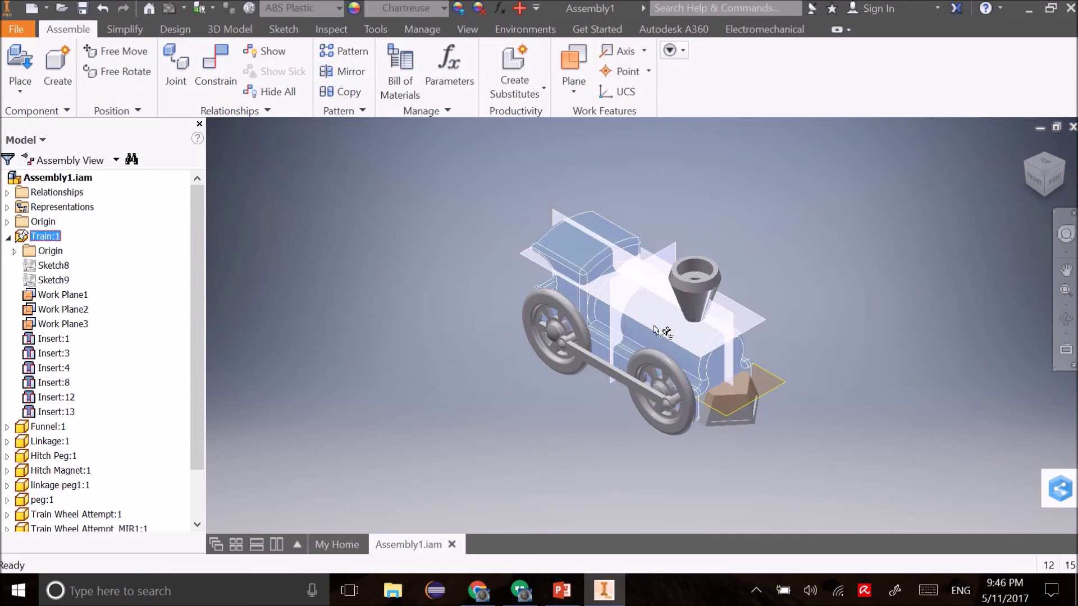
pyautogui.moveTo(597, 337); pyautogui.dragTo(594, 225)
pyautogui.moveTo(463, 436); pyautogui.dragTo(557, 482)
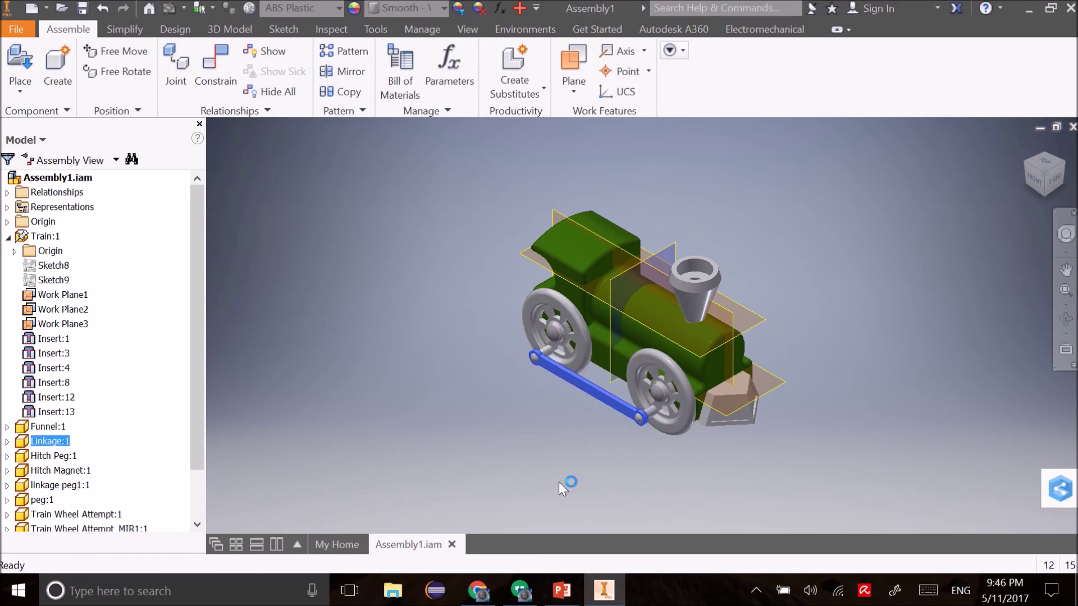
pyautogui.scroll(-3, 702, 315)
pyautogui.moveTo(693, 412); pyautogui.dragTo(714, 328, button='middle')
pyautogui.scroll(3, 714, 327)
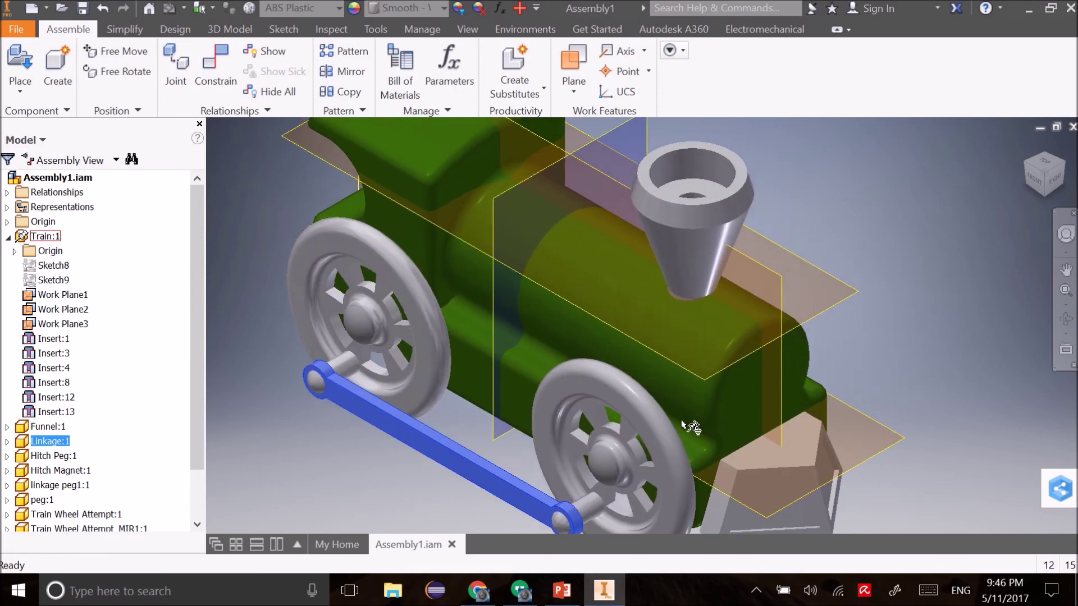
pyautogui.moveTo(785, 337); pyautogui.dragTo(768, 396, button='middle')
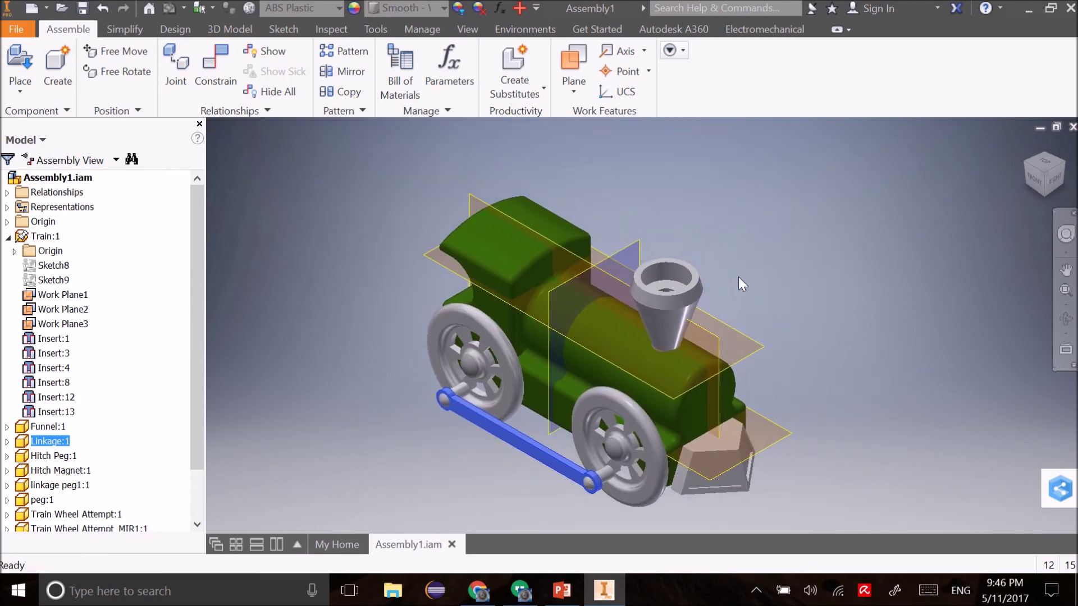